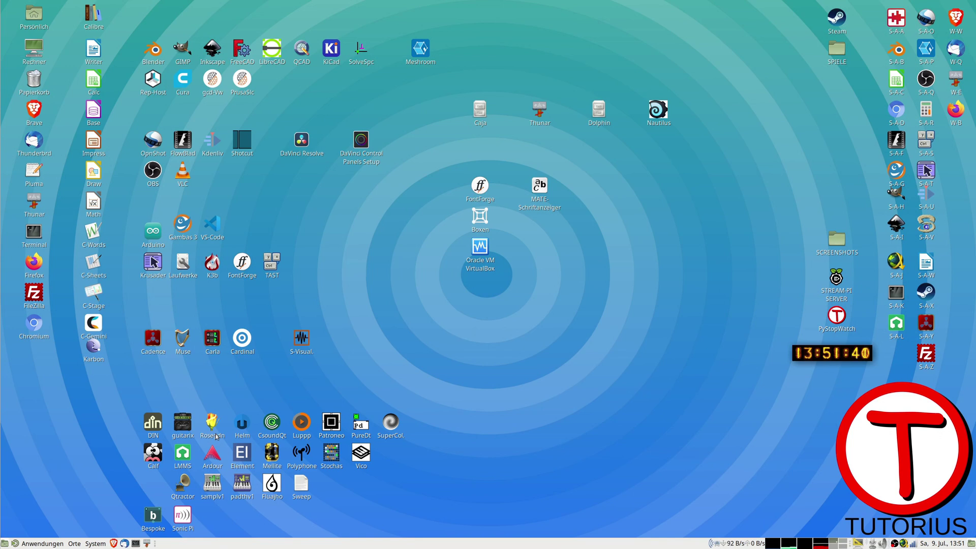
Open and dismiss the program launcher, leaving FreeCAD's empty Part Design workspace
key(super+b)
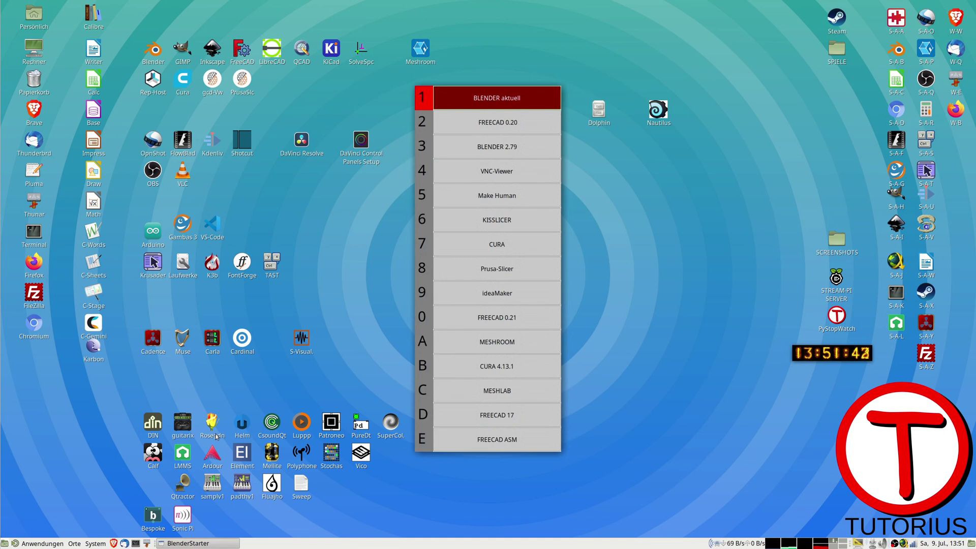
key(Escape)
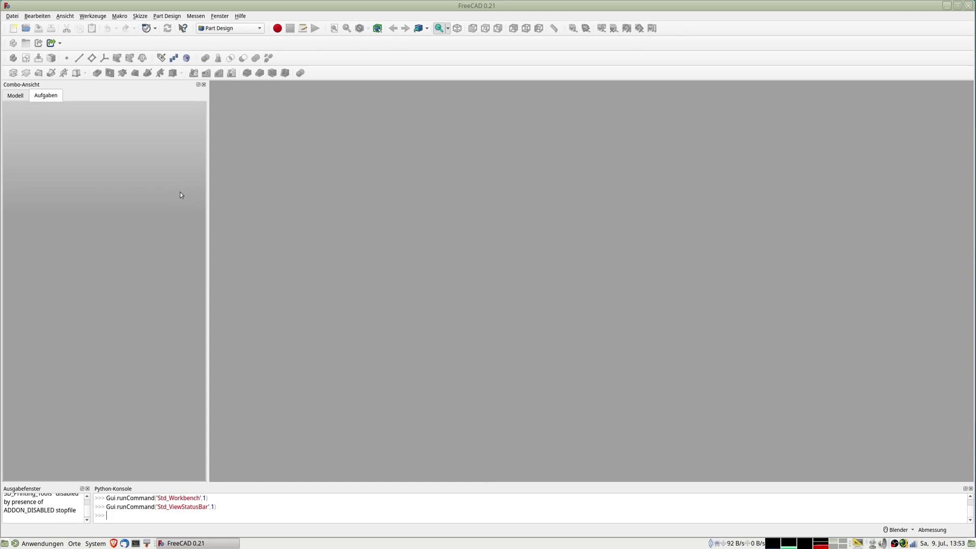
text(4)
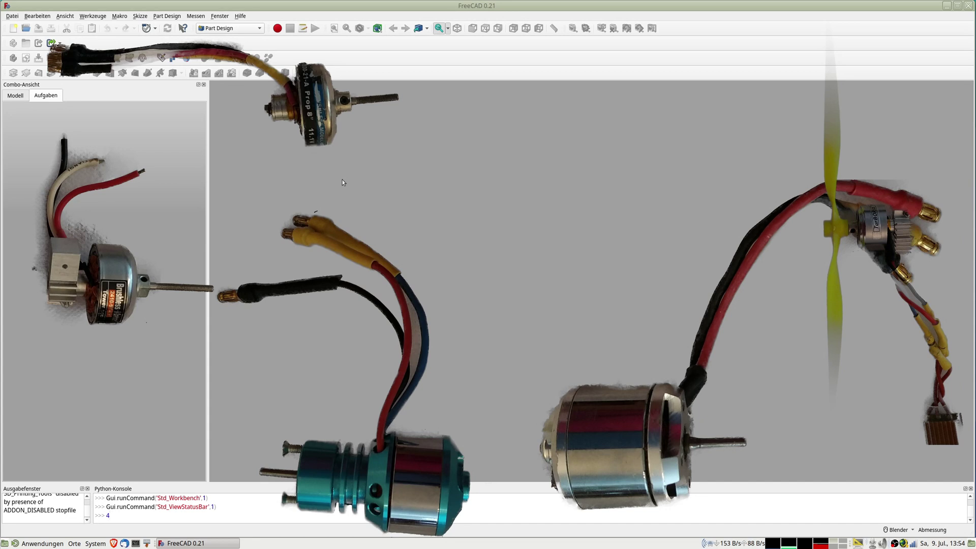
Enter the digits 1, 2 and 31, then create the new document 'Unbenannt : 1'
text(1)
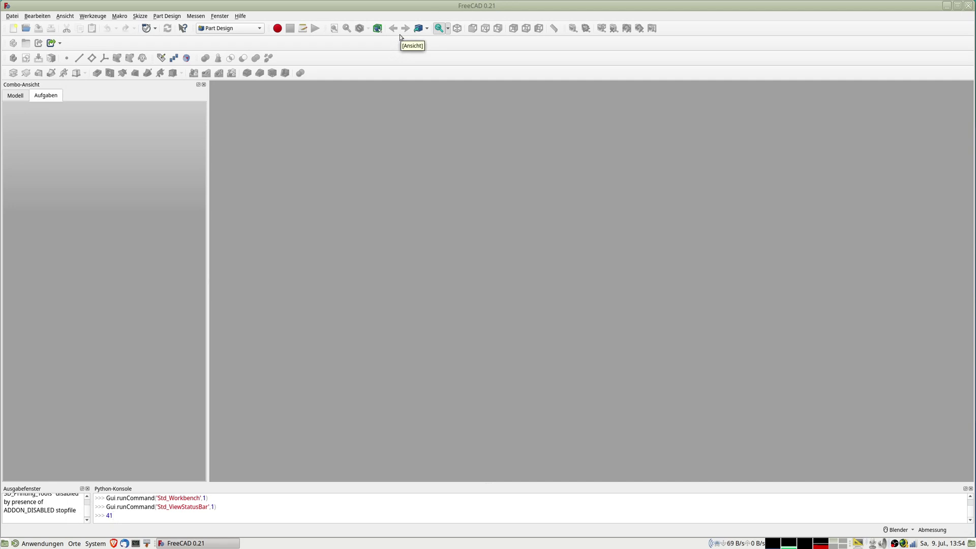
text(2)
text(3)
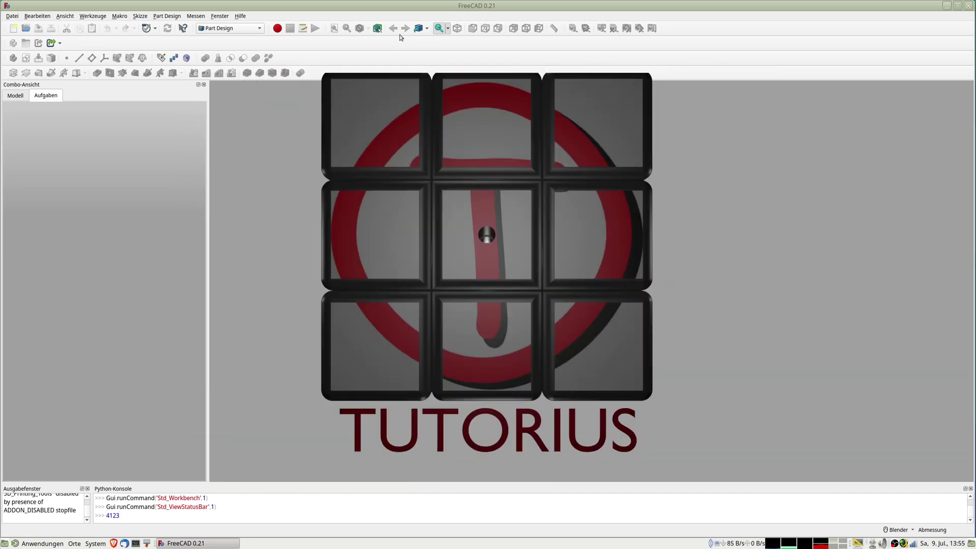
text(1)
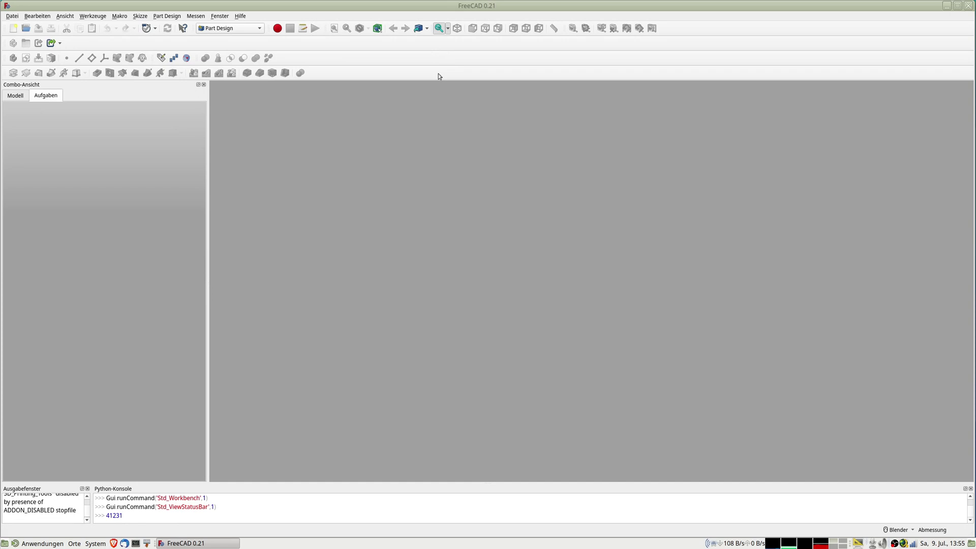
key(ctrl+n)
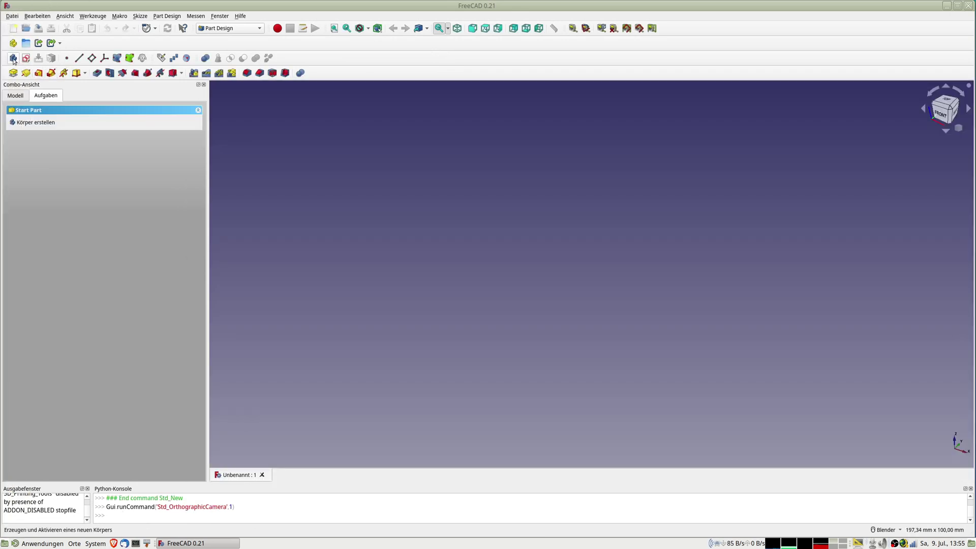
Create a body and start a sketch on the XY_Plane
click(14, 58)
click(26, 58)
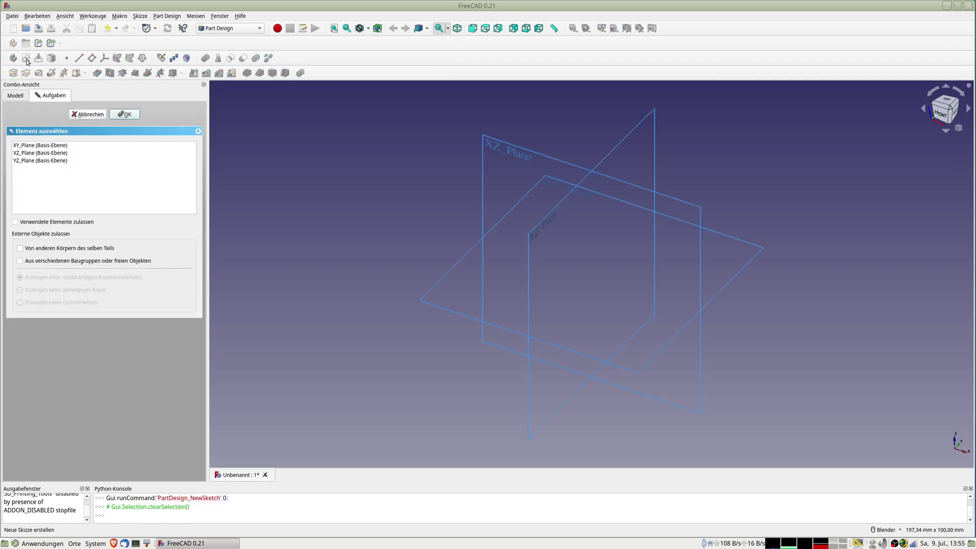
click(49, 147)
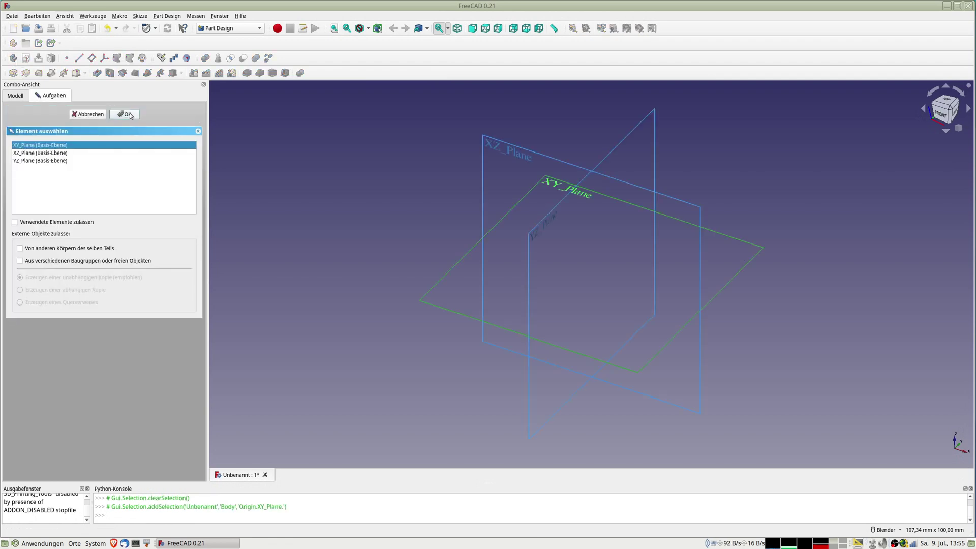
click(129, 113)
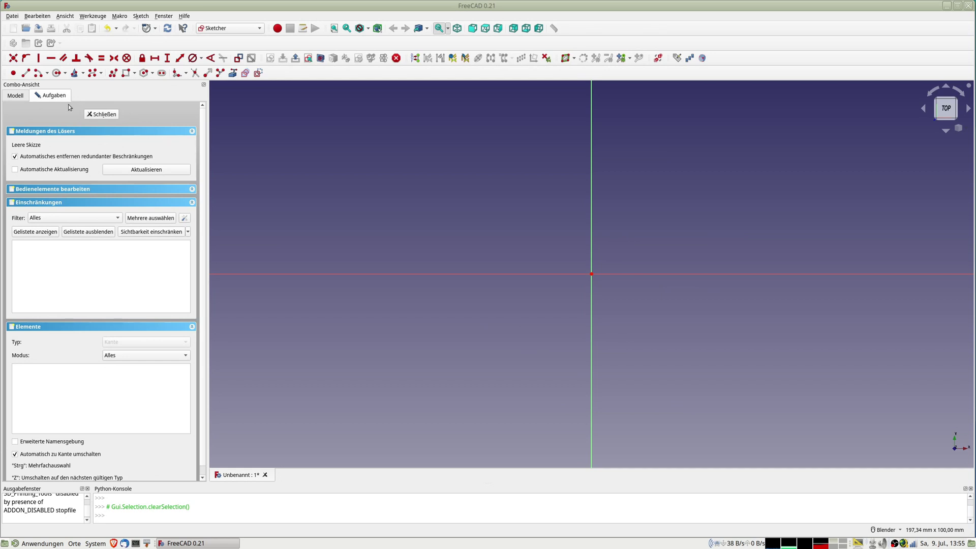
Draw a circle at the origin, constrain it to 20 mm diameter, and close the sketch
click(57, 74)
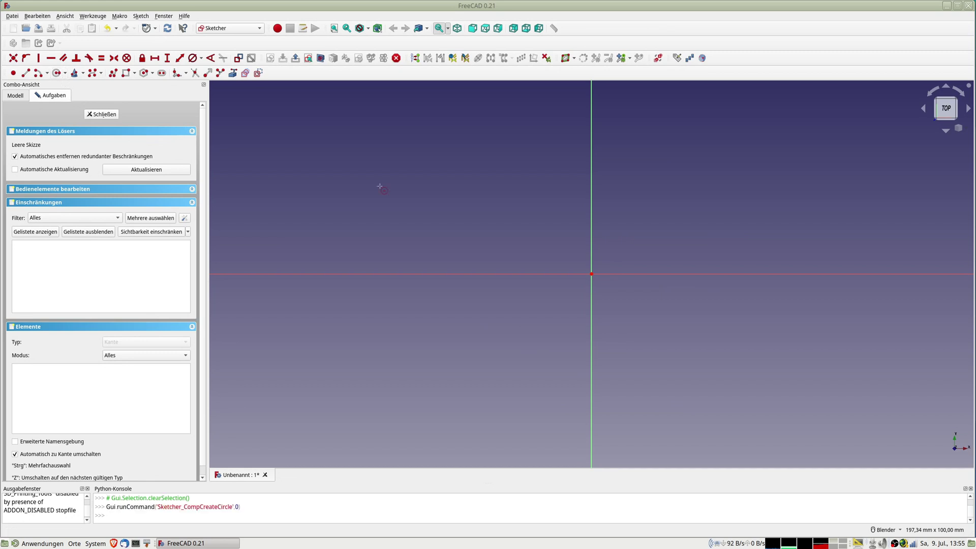
click(591, 274)
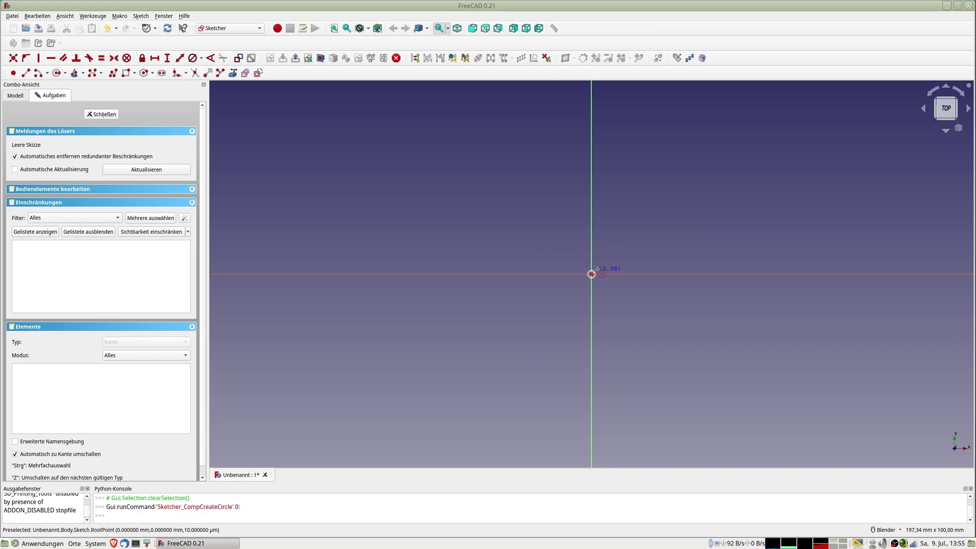
click(634, 264)
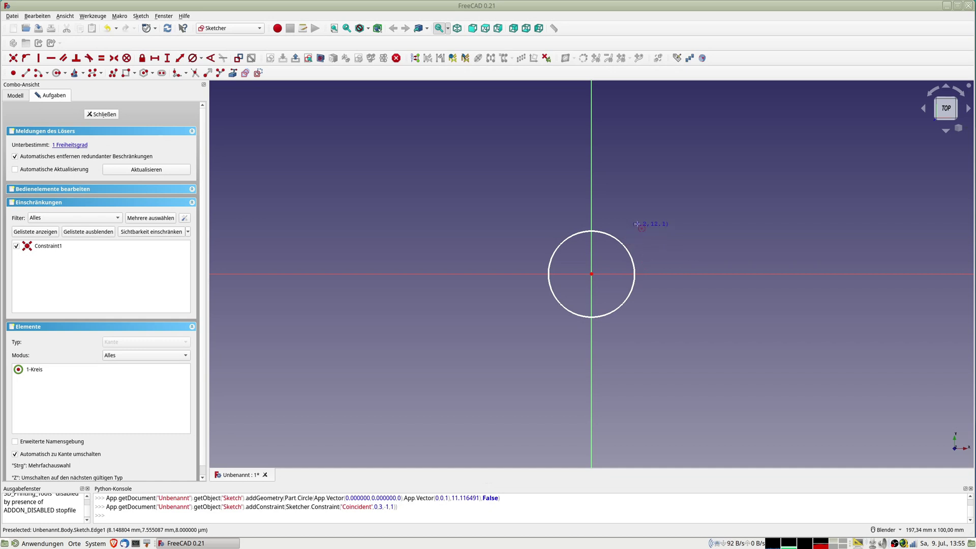
click(192, 57)
click(560, 245)
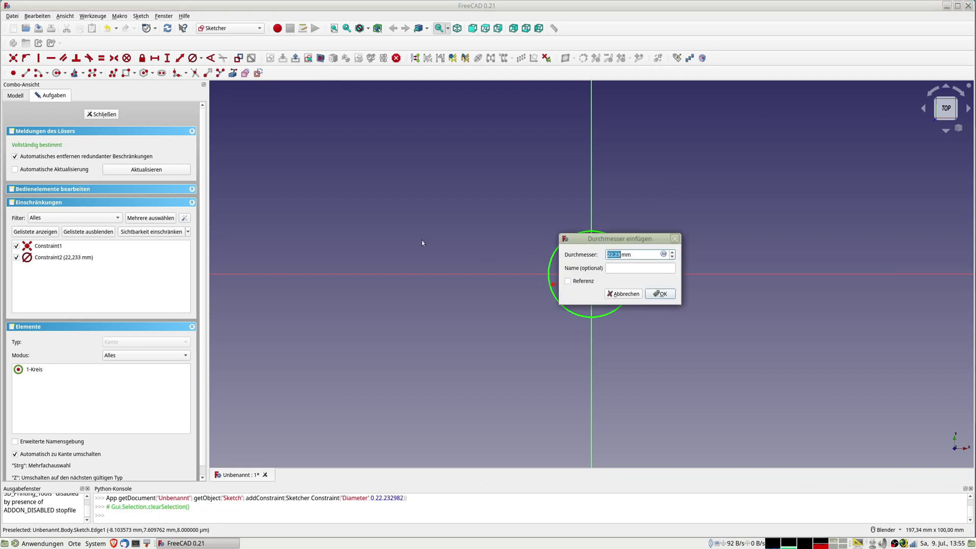
text(20)
key(Return)
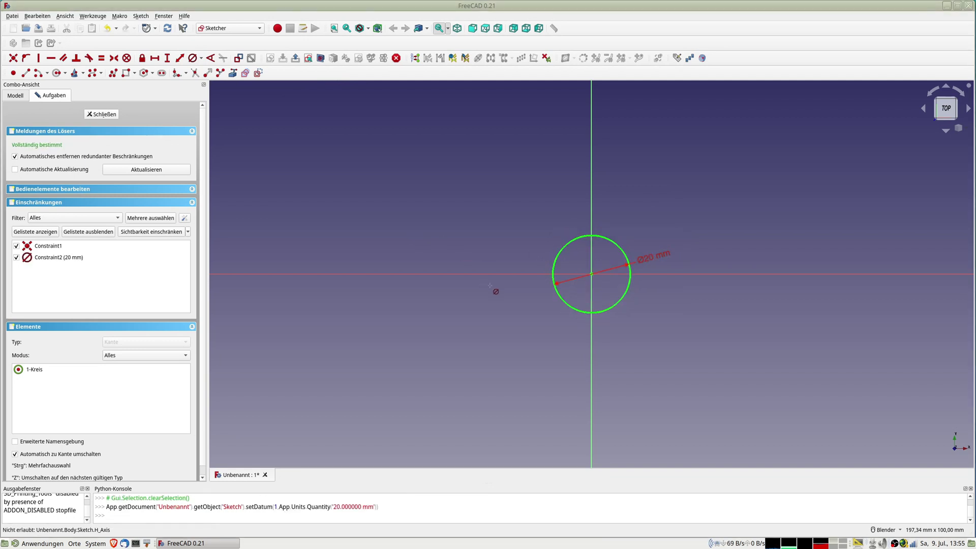
click(102, 115)
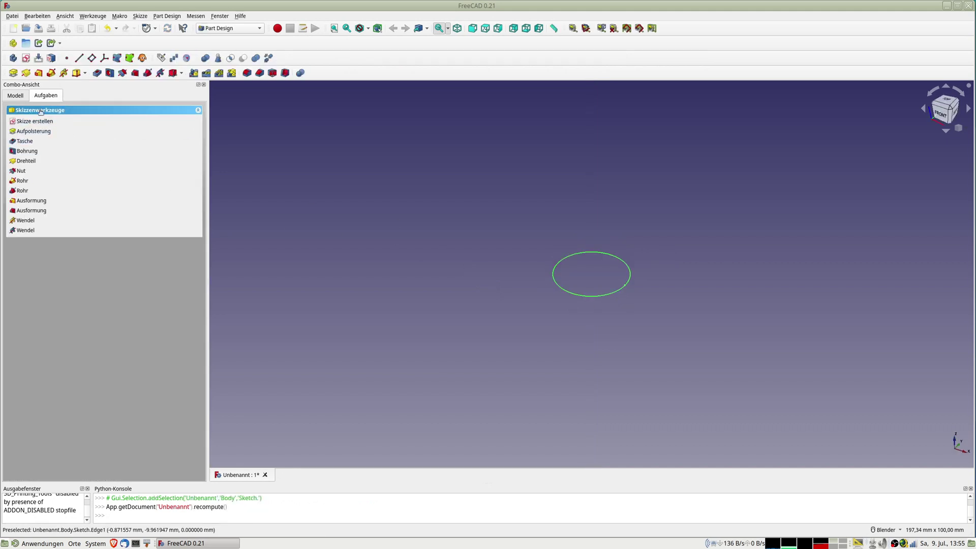
Pad the 20 mm circle sketch into an 8 mm tall cylinder
click(19, 97)
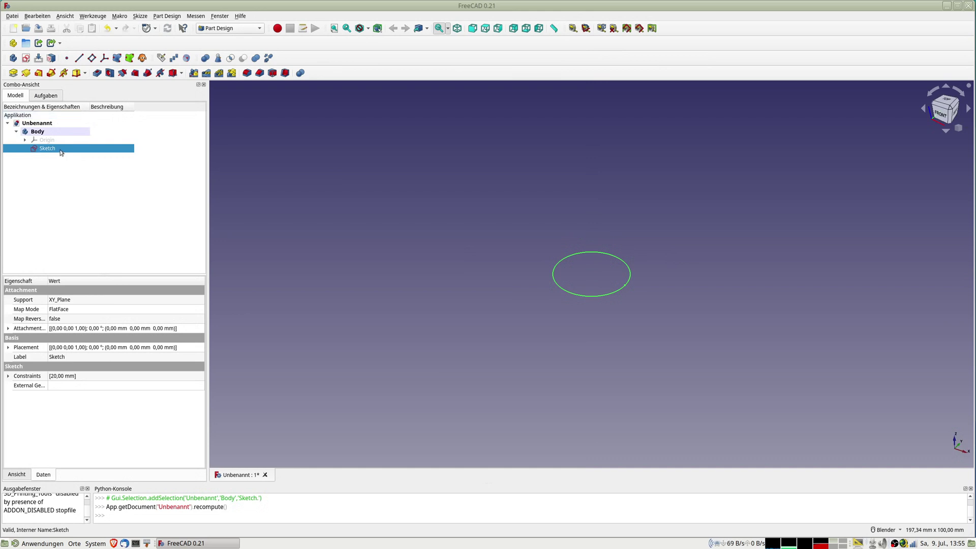
click(14, 73)
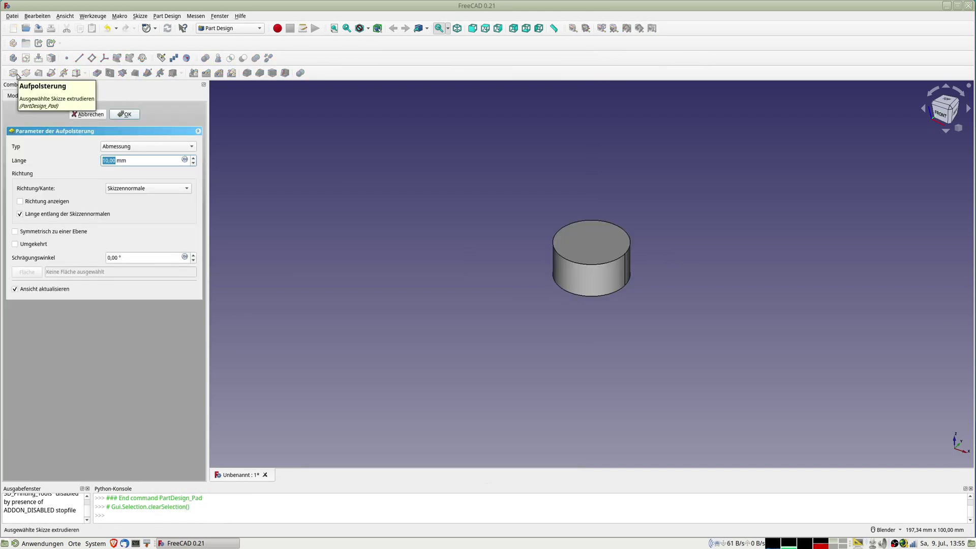
text(8)
key(Return)
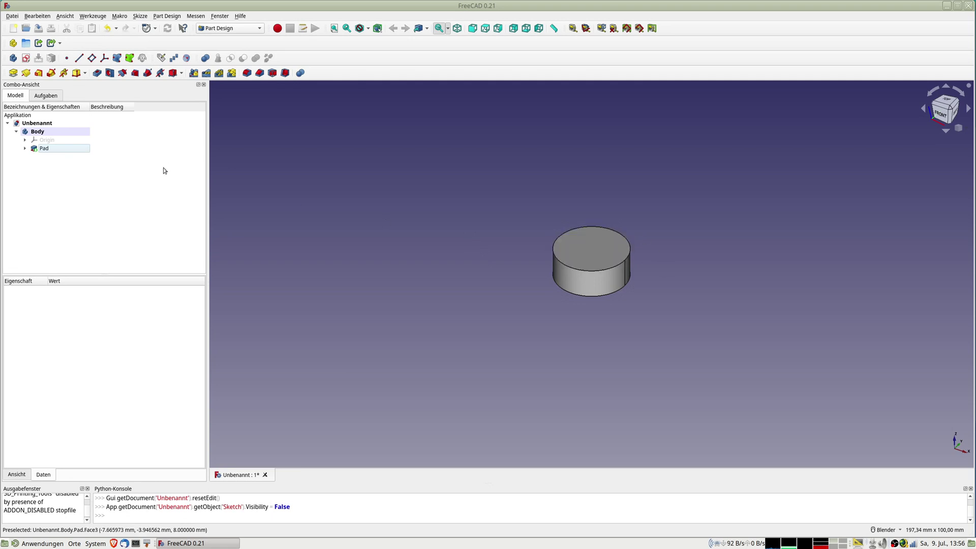
Make the Pad cylinder visible again and orbit around it
click(42, 148)
key(space)
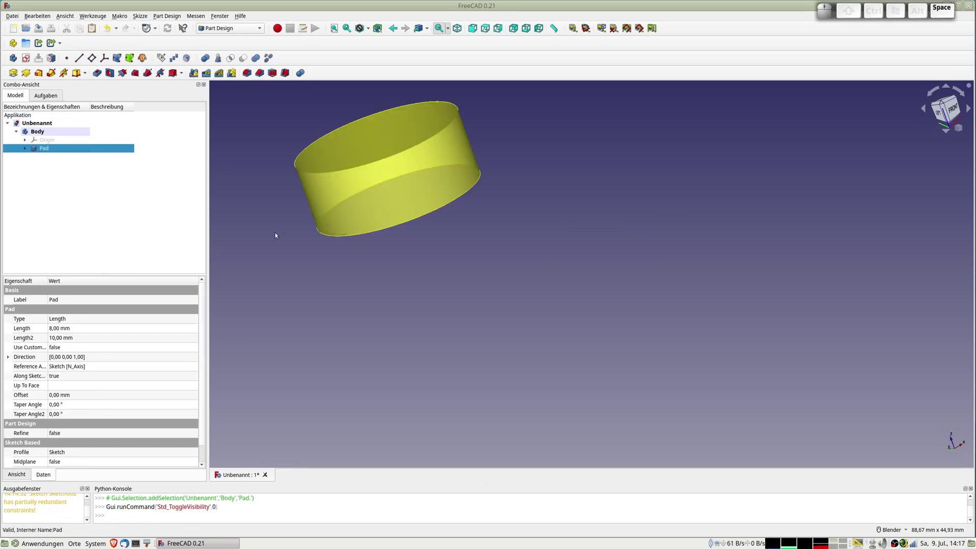
middle_drag(482, 270, 491, 283)
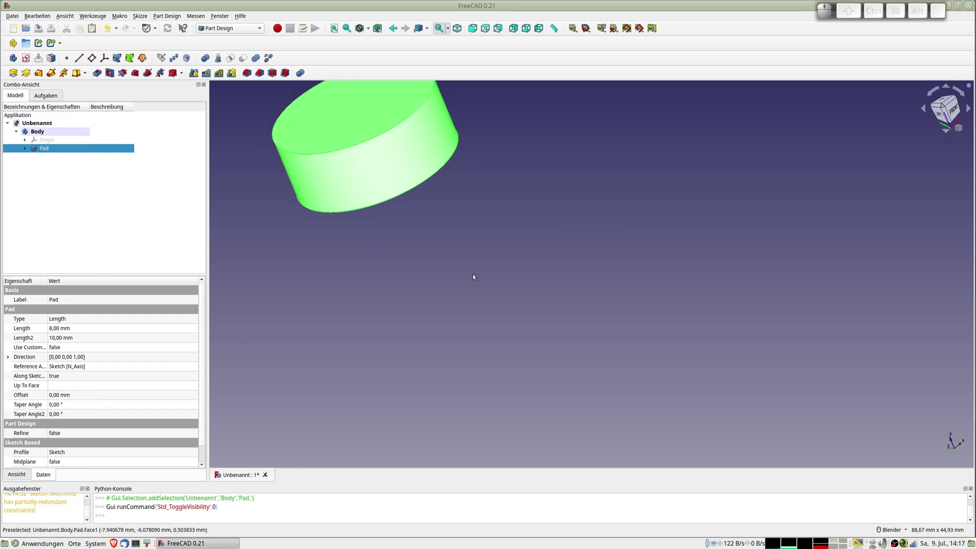
scroll(440, 289, down, 4)
mouse_move(456, 268)
middle_down()
mouse_move(424, 261)
mouse_move(526, 261)
middle_up()
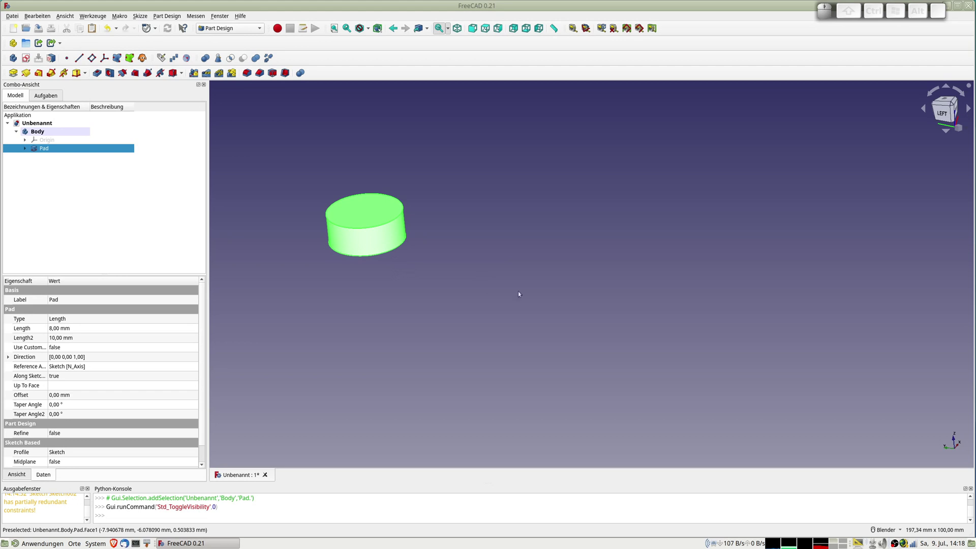
click(469, 284)
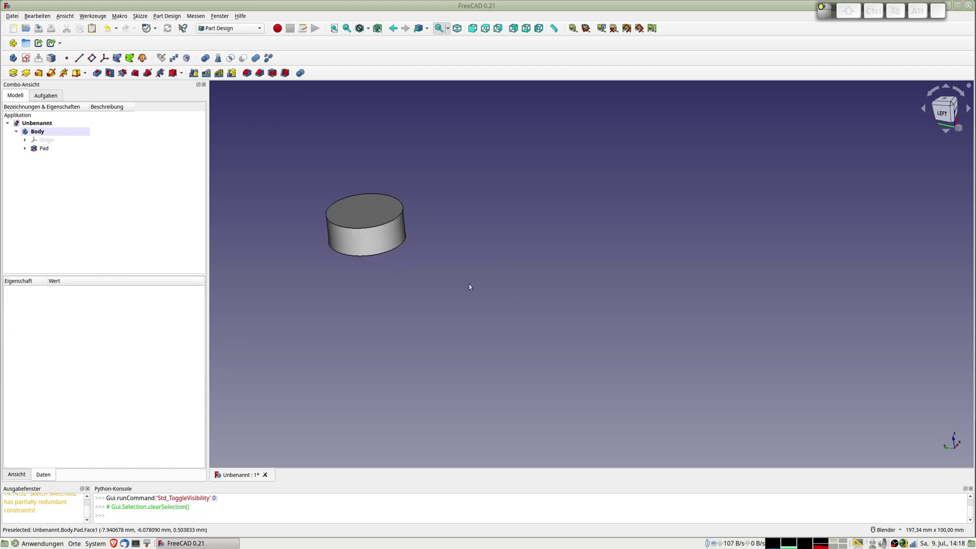
Show the body's Origin planes and axes and select the XZ_Plane
click(46, 140)
key(space)
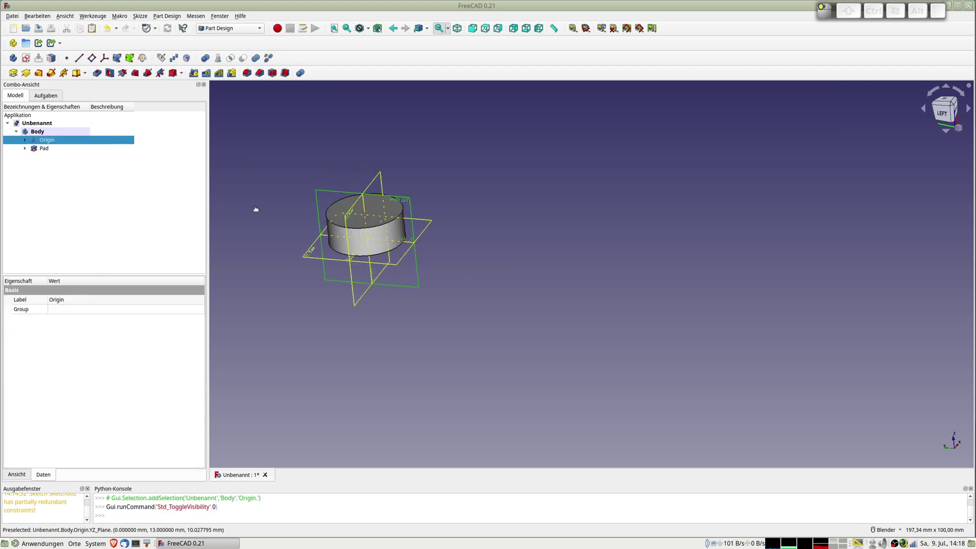
click(261, 204)
middle_drag(271, 199, 278, 183)
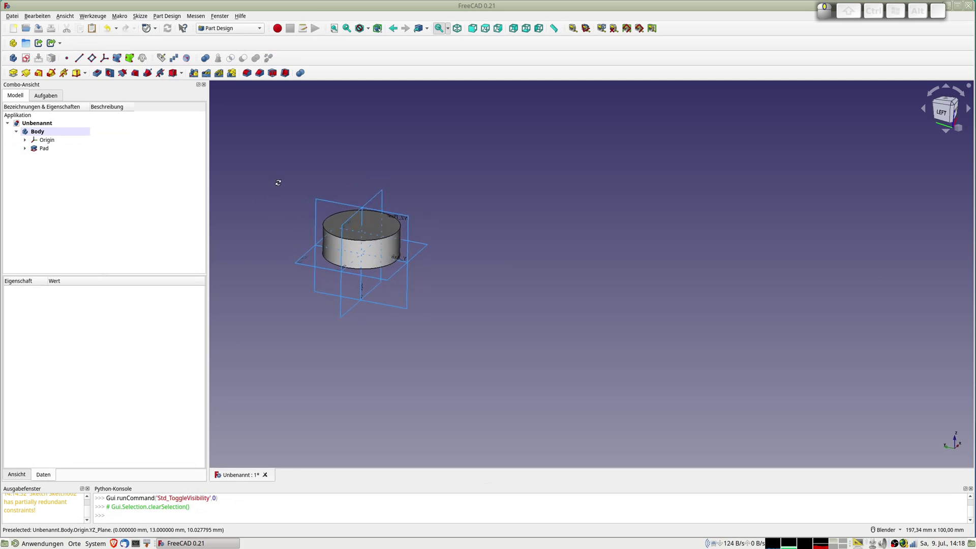
middle_drag(462, 249, 371, 253)
click(409, 244)
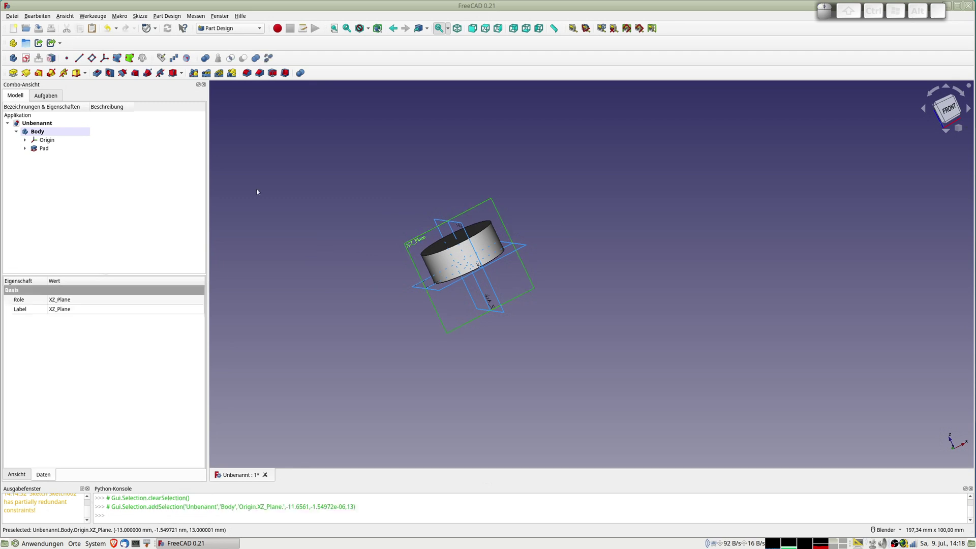
Add a datum plane on XZ_Plane, stepping its z offset up to 8 mm
click(92, 58)
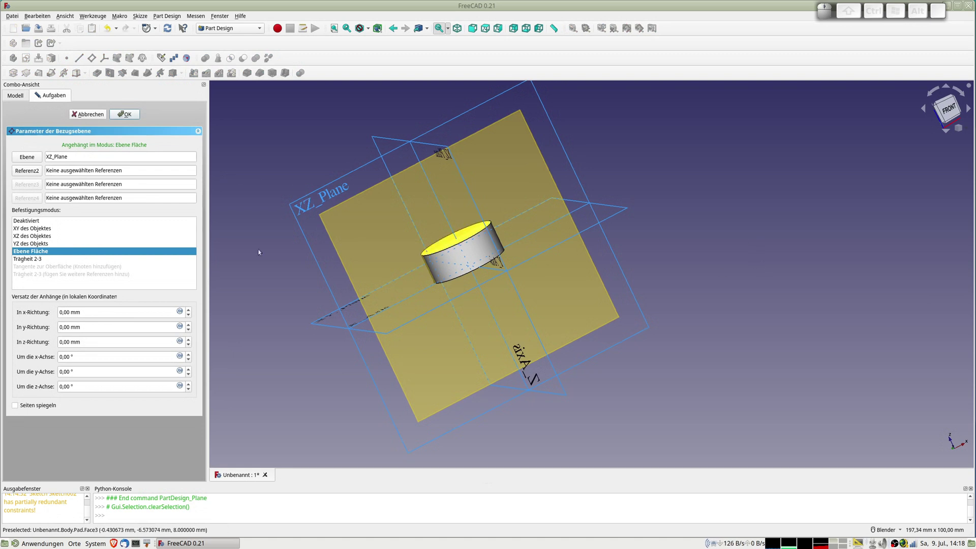
click(188, 339)
click(189, 339)
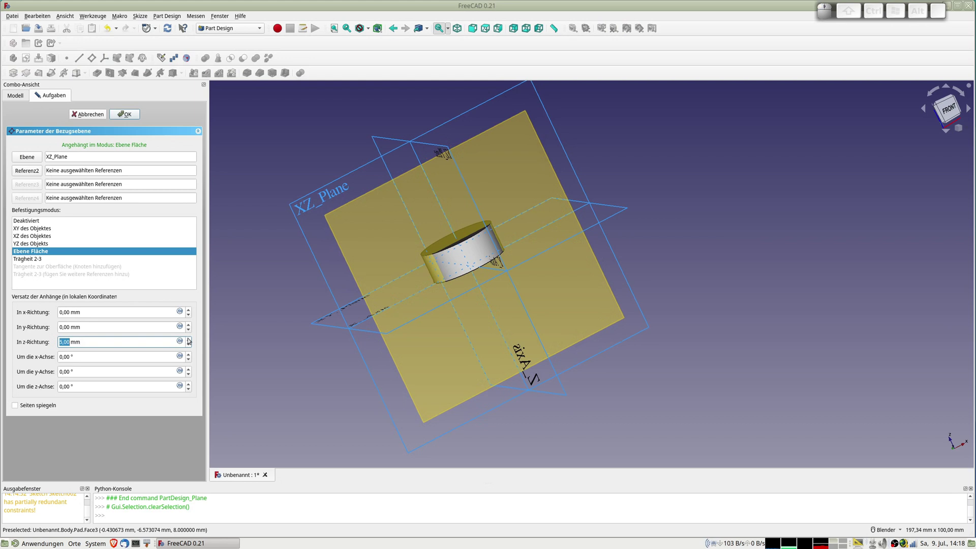
click(189, 339)
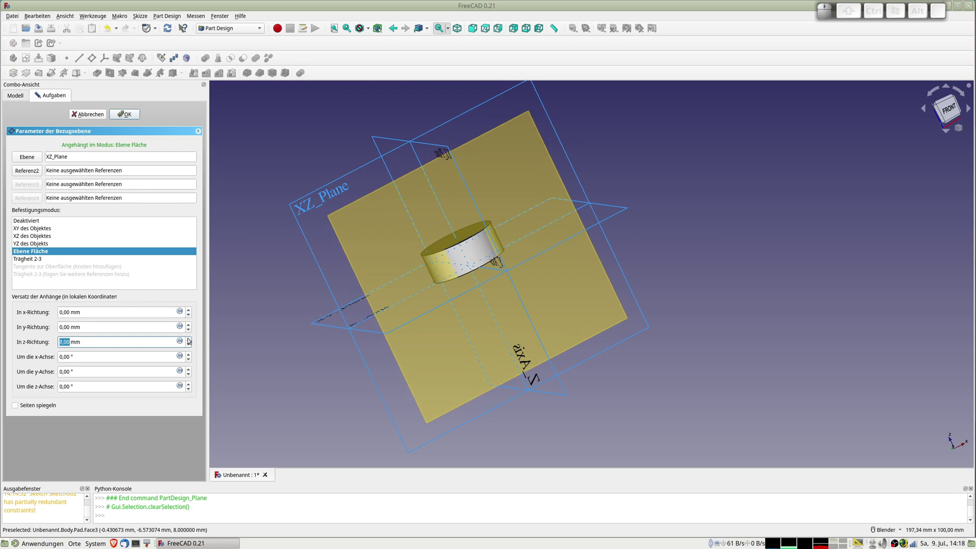
click(126, 114)
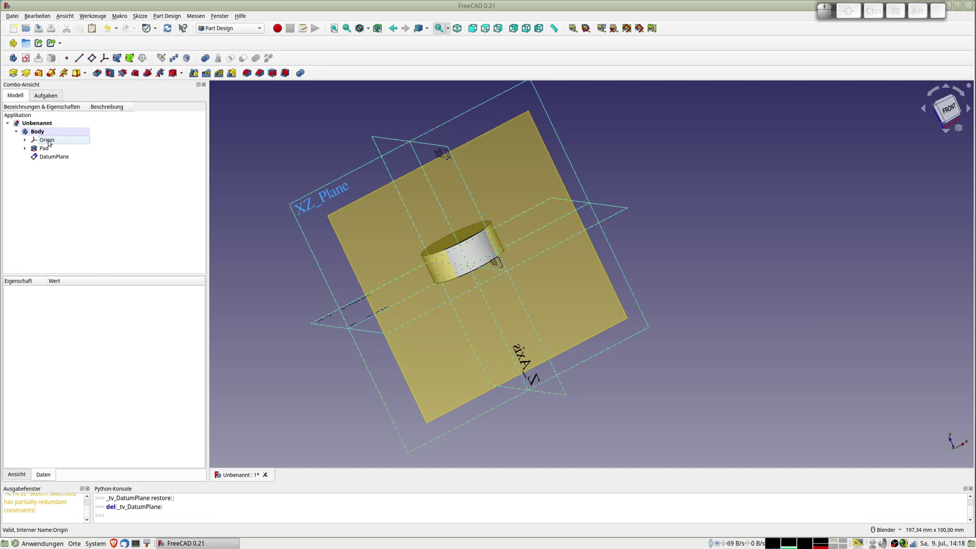
Create DatumPlane001 on the XZ plane with a 40 mm offset
click(295, 210)
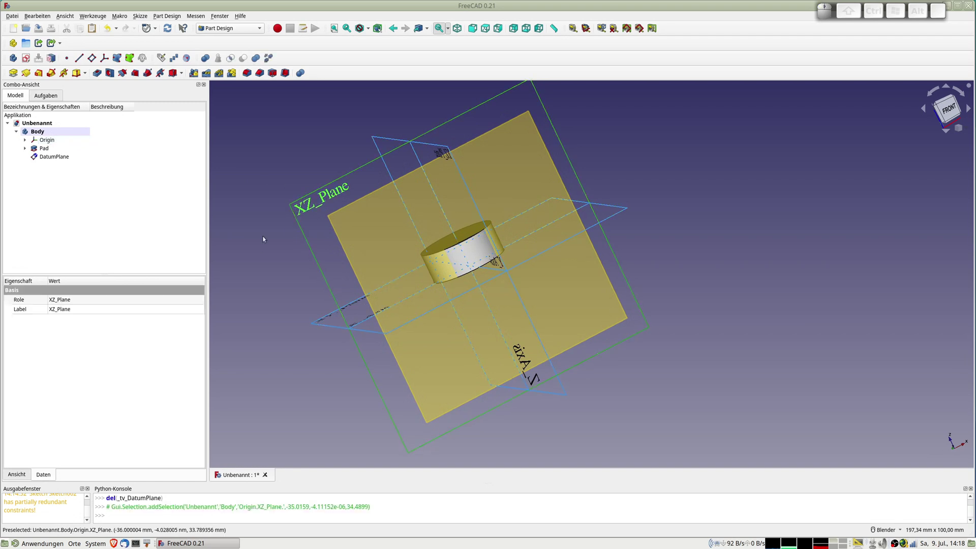
middle_drag(257, 231, 380, 223)
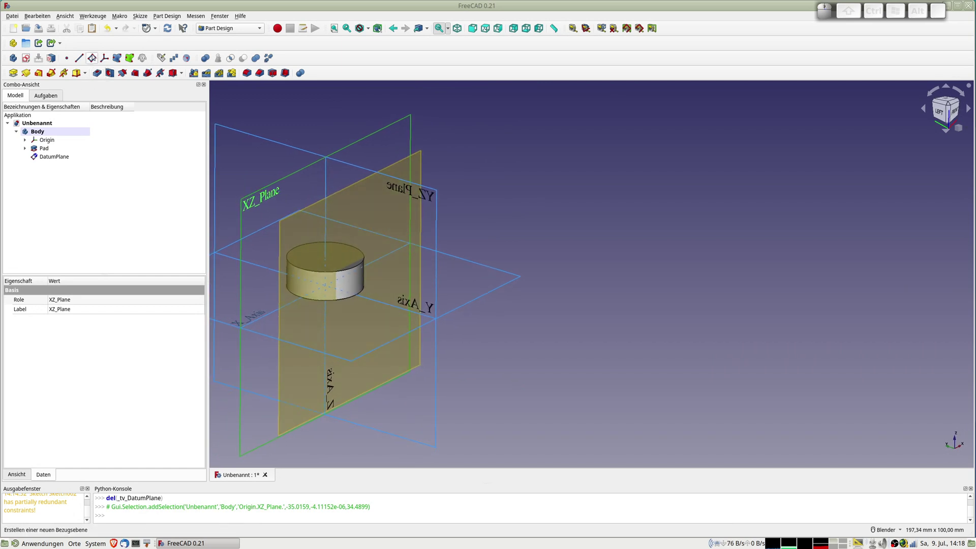
click(91, 58)
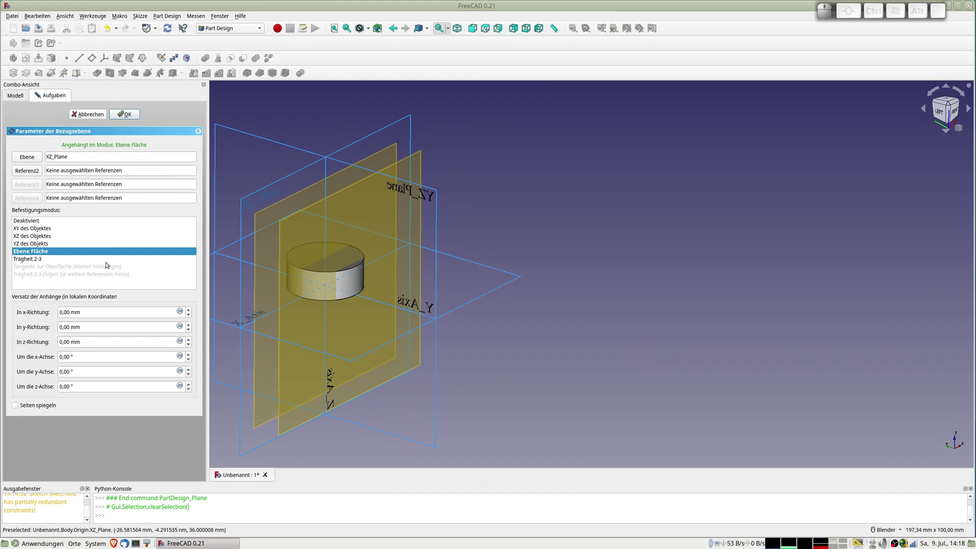
click(188, 339)
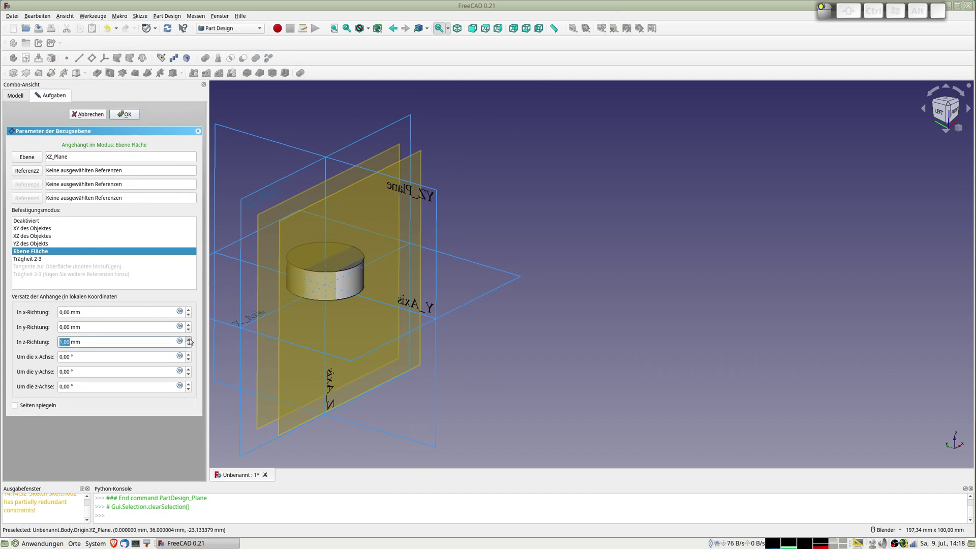
click(189, 340)
click(189, 339)
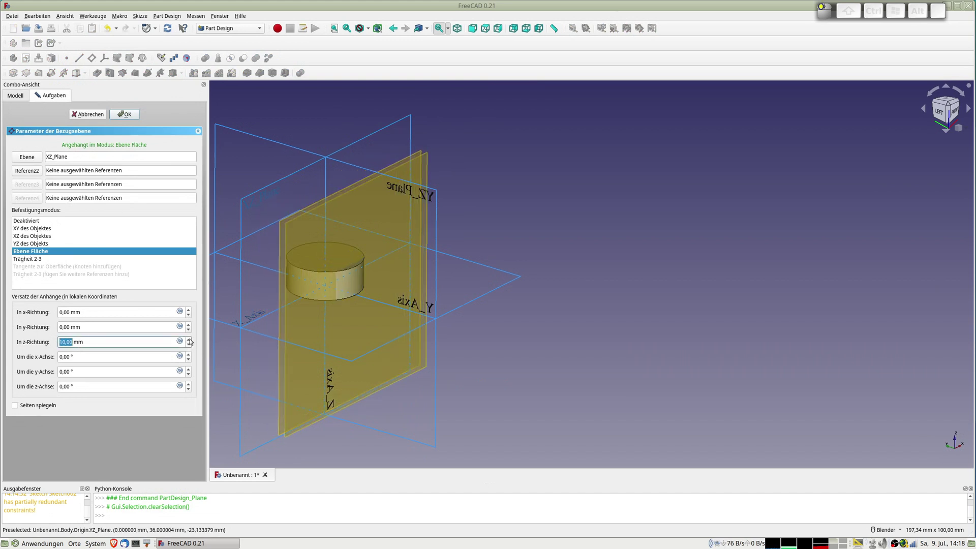
click(188, 340)
click(188, 340)
click(189, 339)
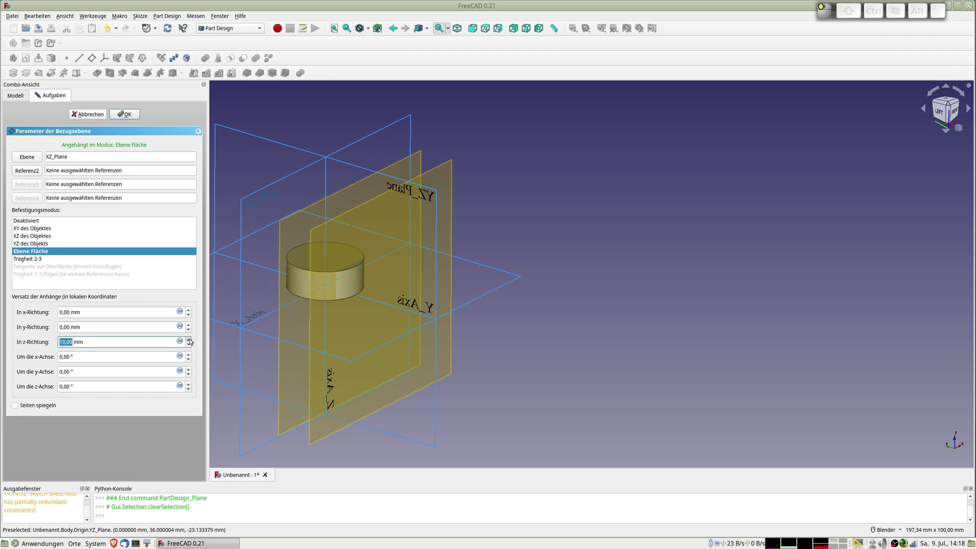
click(189, 340)
click(189, 340)
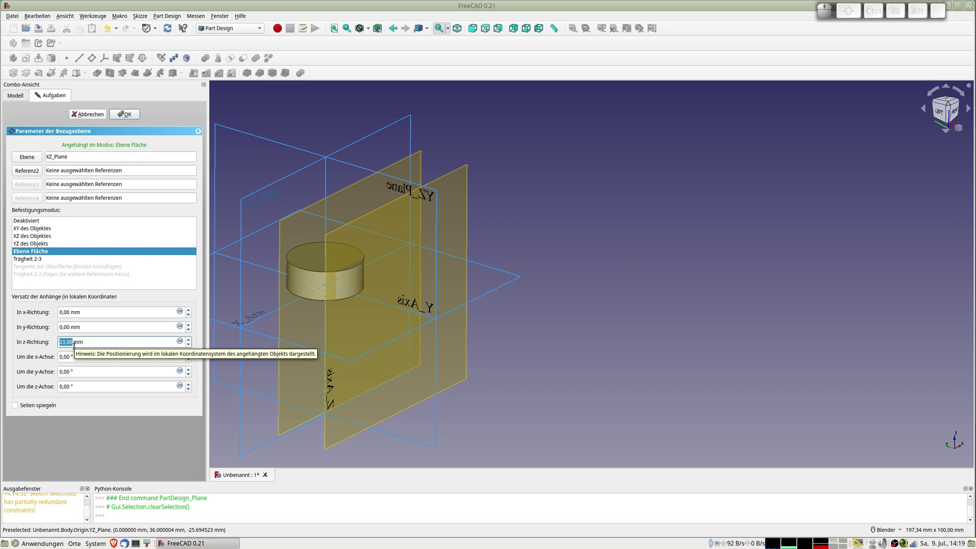
text(50)
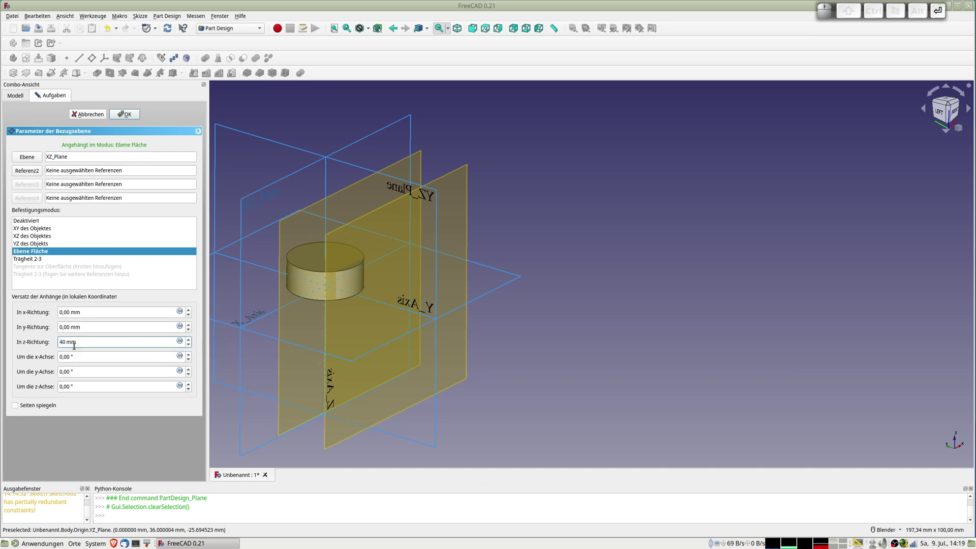
key(Return)
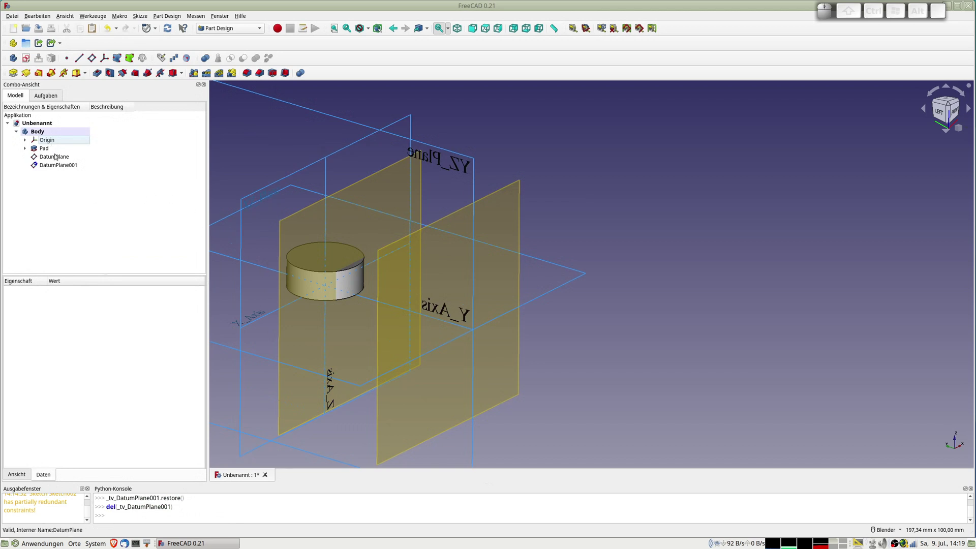
Hide both datum planes and the body's Origin
click(56, 157)
key(space)
click(60, 163)
key(space)
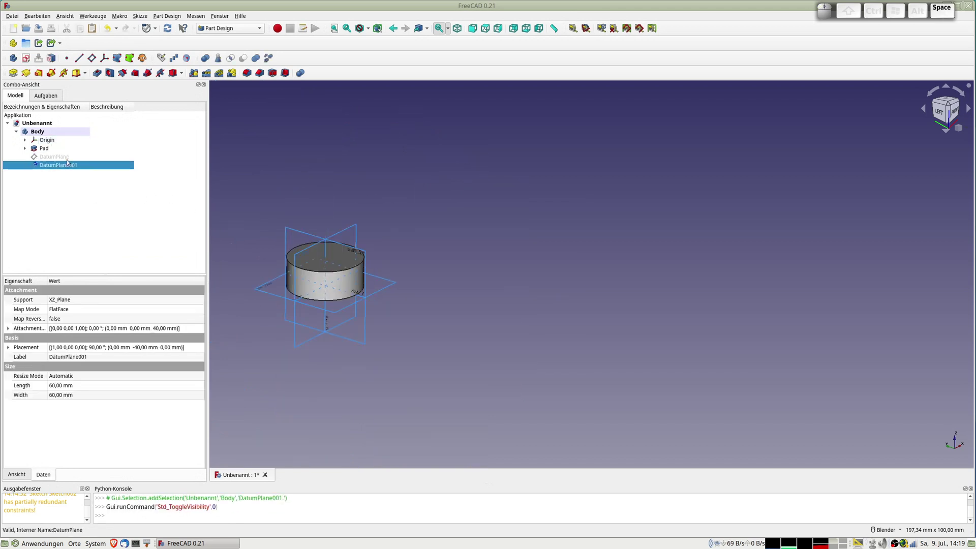
click(57, 158)
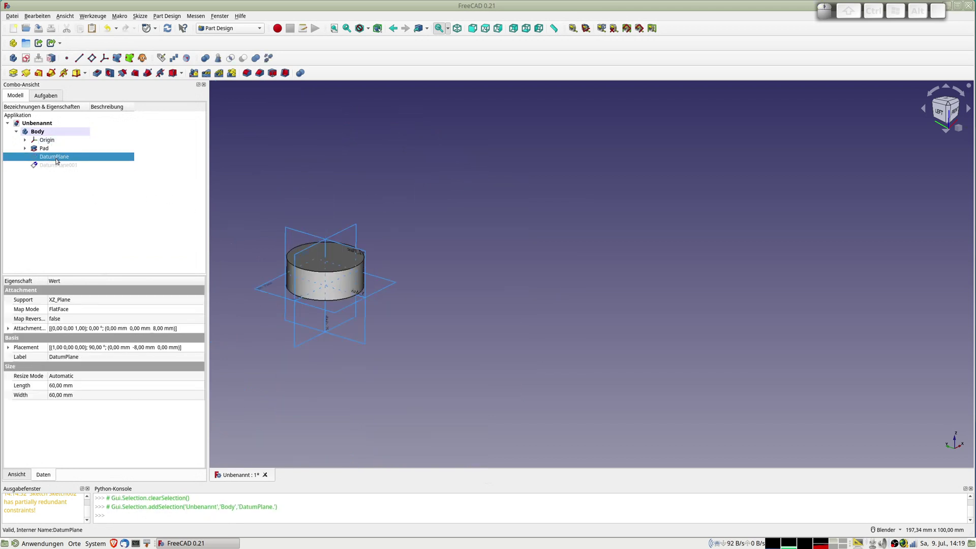
click(36, 142)
key(space)
Start Sketch001 on DatumPlane and toggle its section view
click(51, 158)
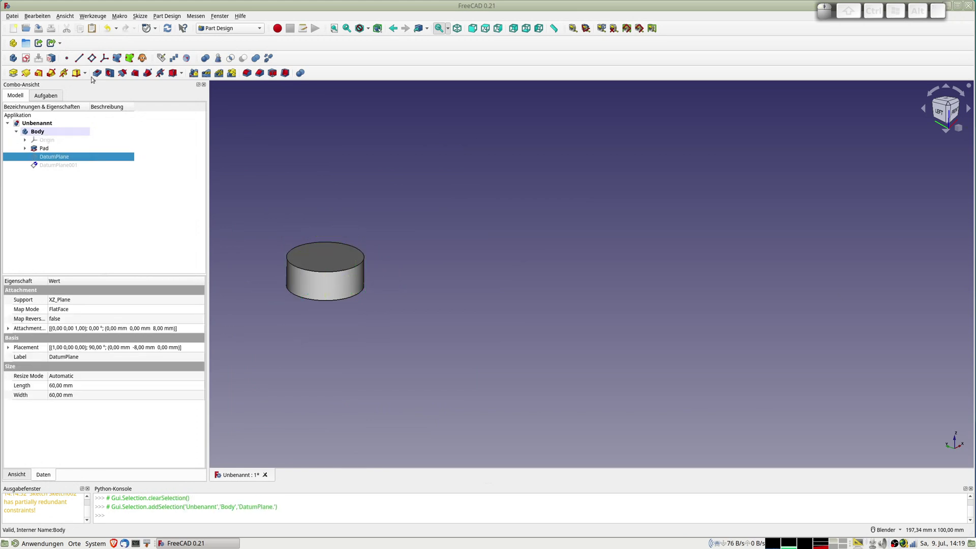
click(26, 57)
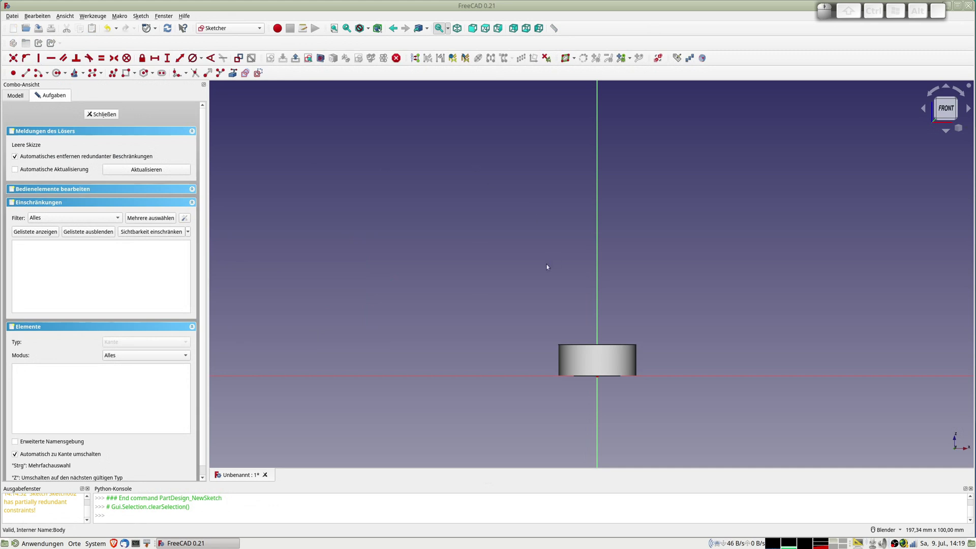
shift+middle_drag(483, 259, 308, 178)
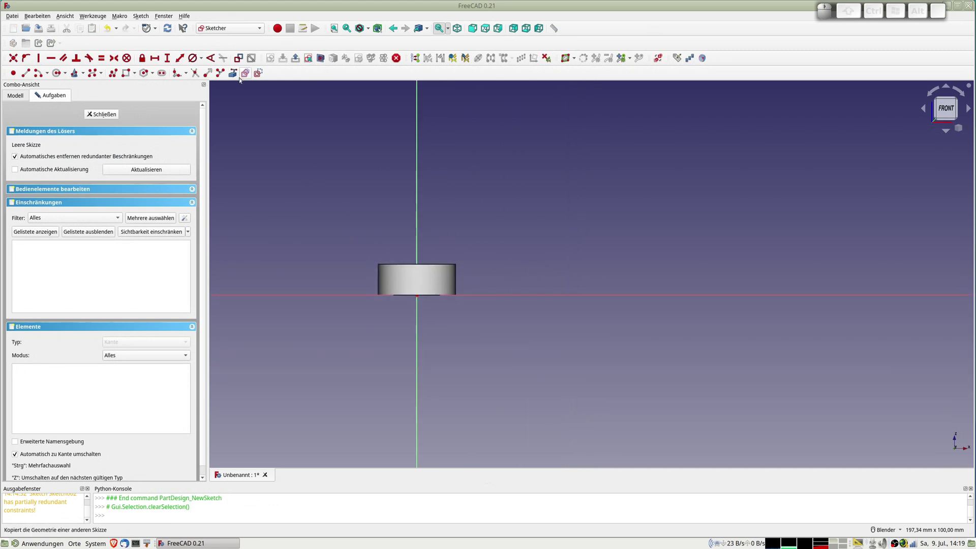
click(321, 59)
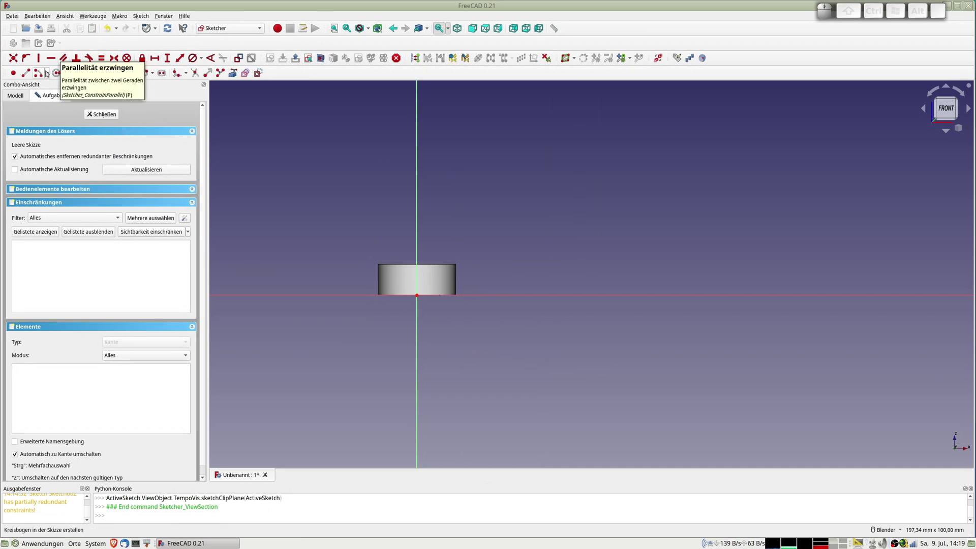
Draw two crossing diagonal lines and convert both to construction geometry
click(25, 72)
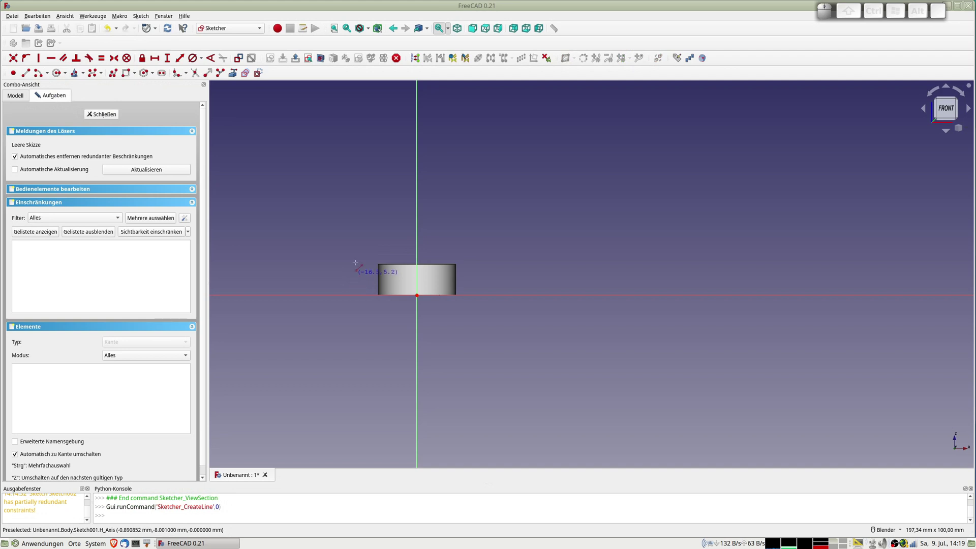
click(331, 262)
click(401, 199)
click(309, 201)
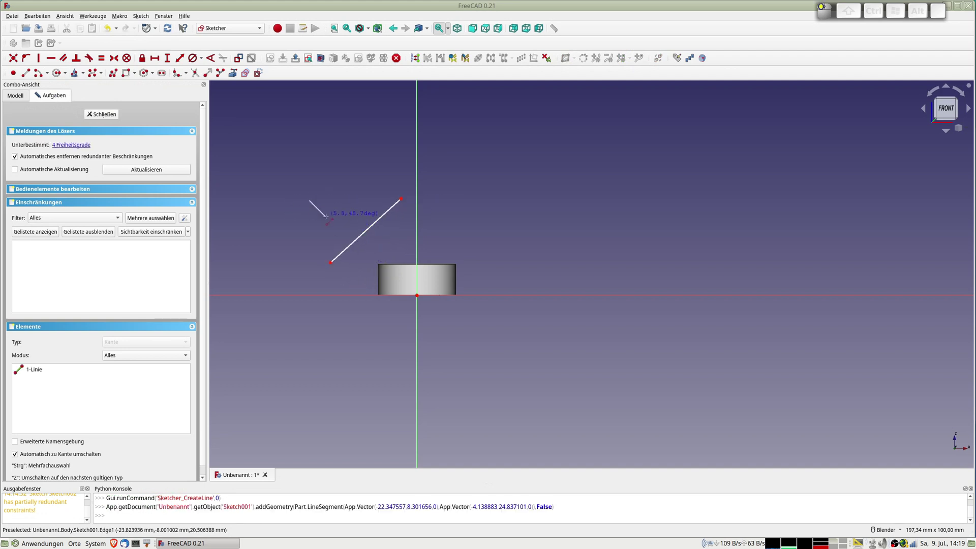
click(383, 246)
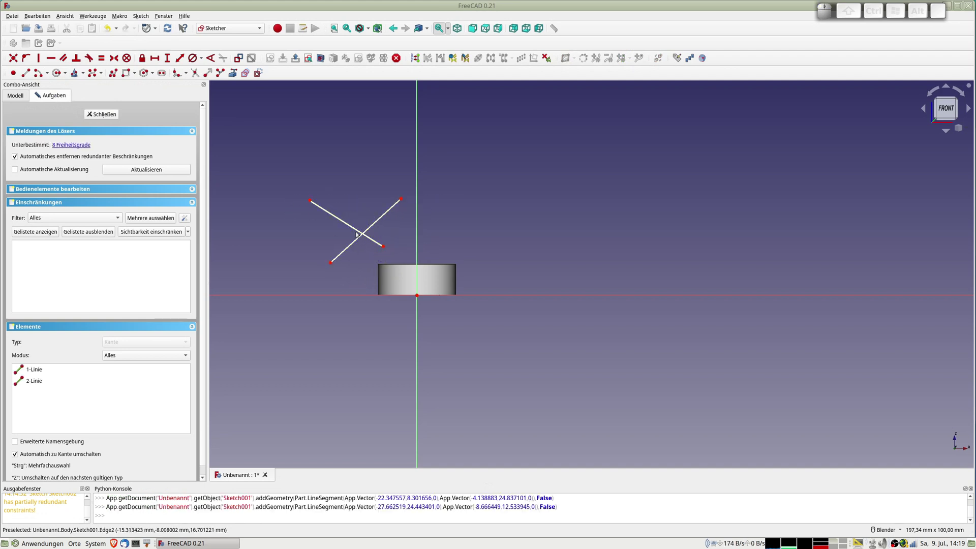
click(357, 232)
click(375, 224)
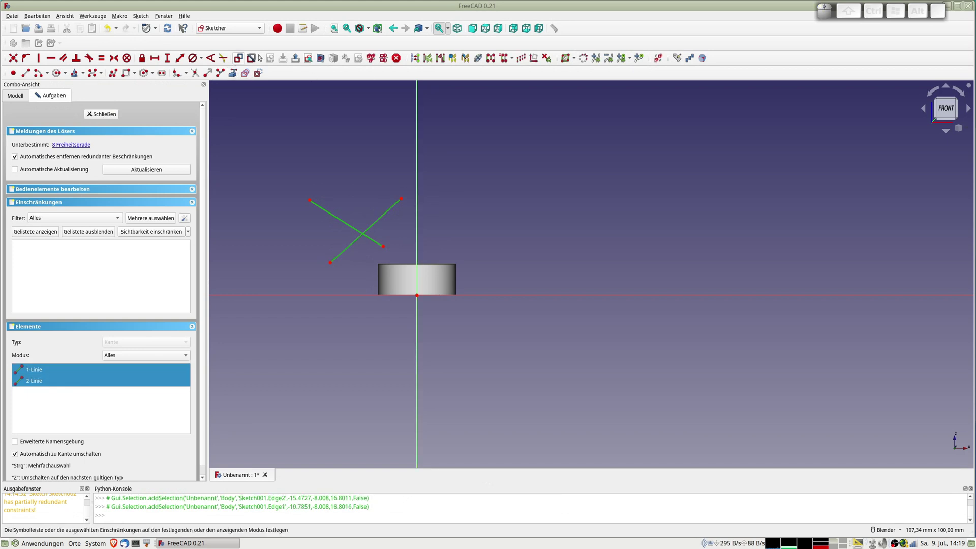
click(258, 72)
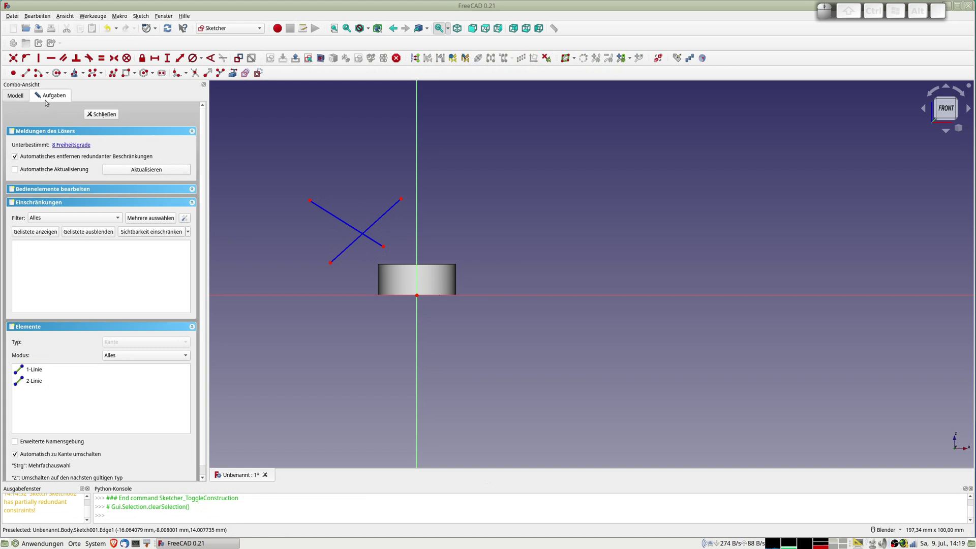
click(13, 73)
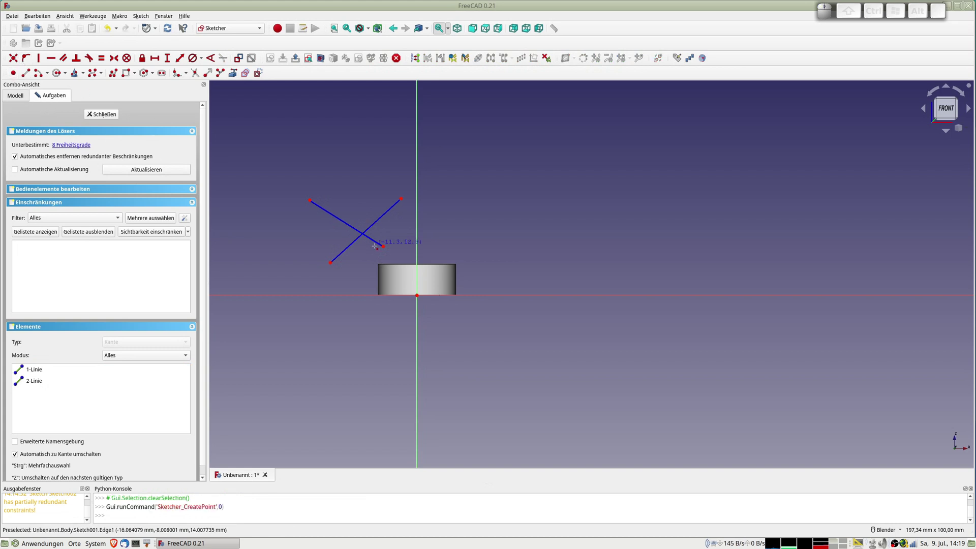
Place a point at the lines' crossing and constrain it onto the second line
click(360, 237)
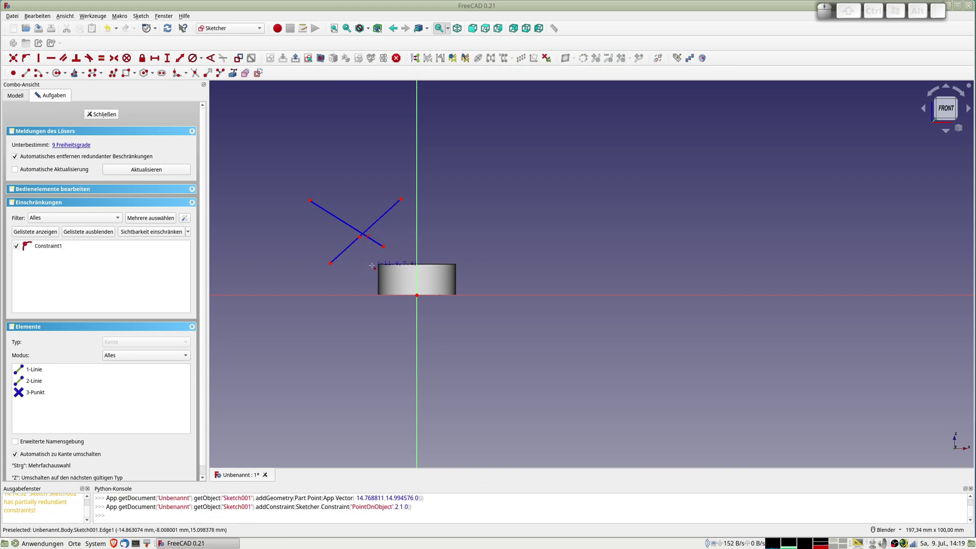
scroll(356, 221, up, 4)
drag(344, 202, 339, 191)
click(339, 190)
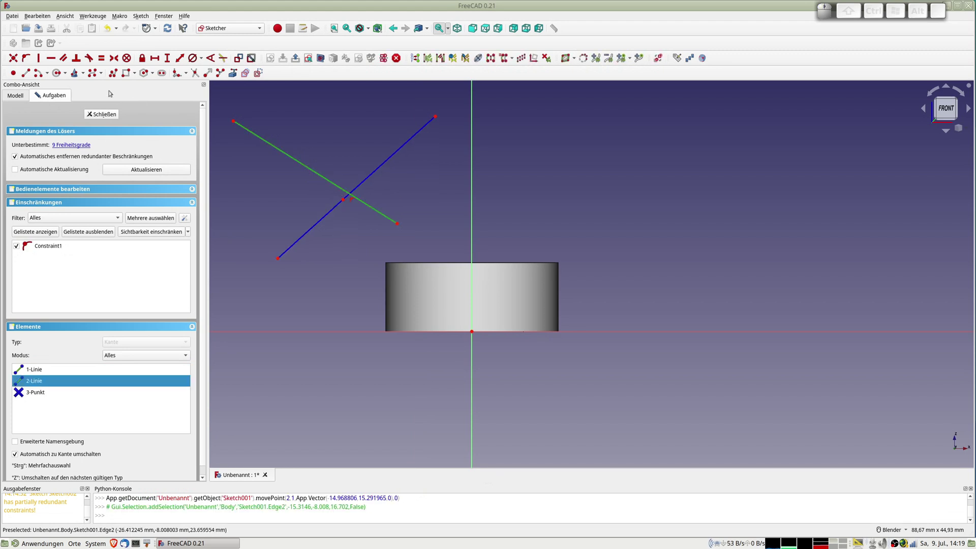
click(25, 59)
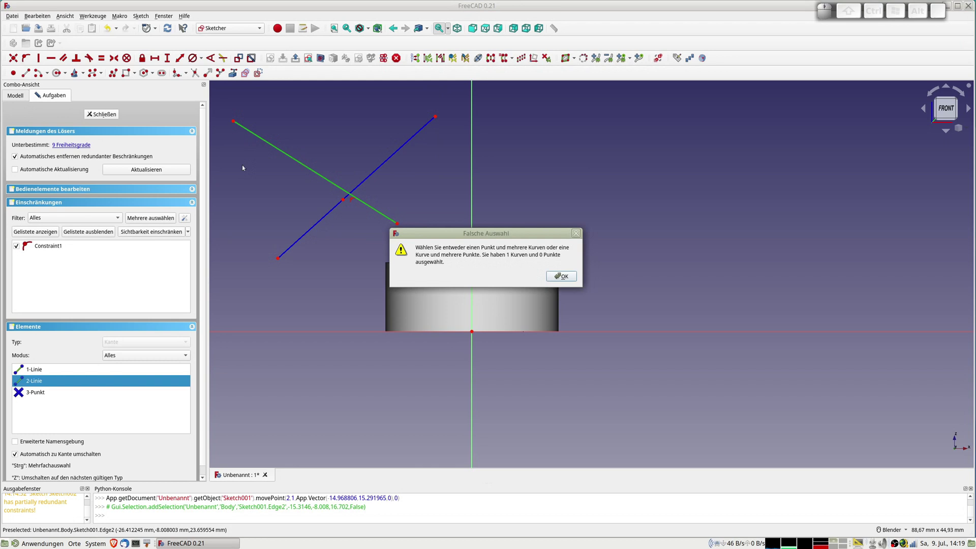
click(554, 281)
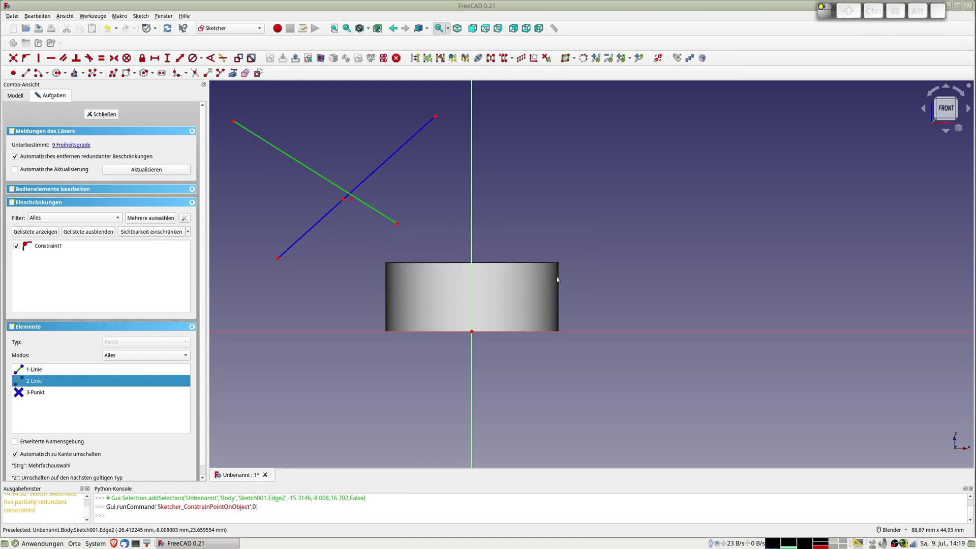
click(300, 186)
click(343, 199)
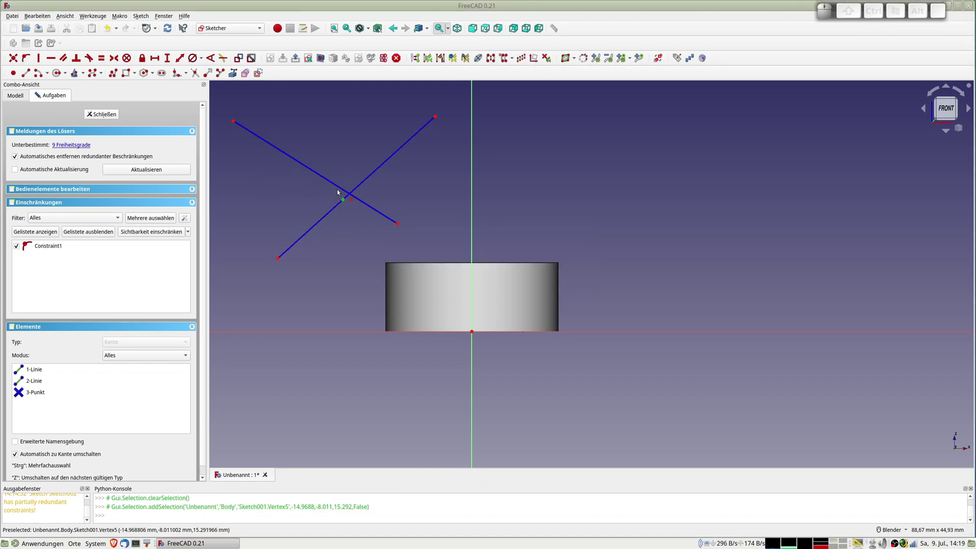
click(337, 186)
click(22, 59)
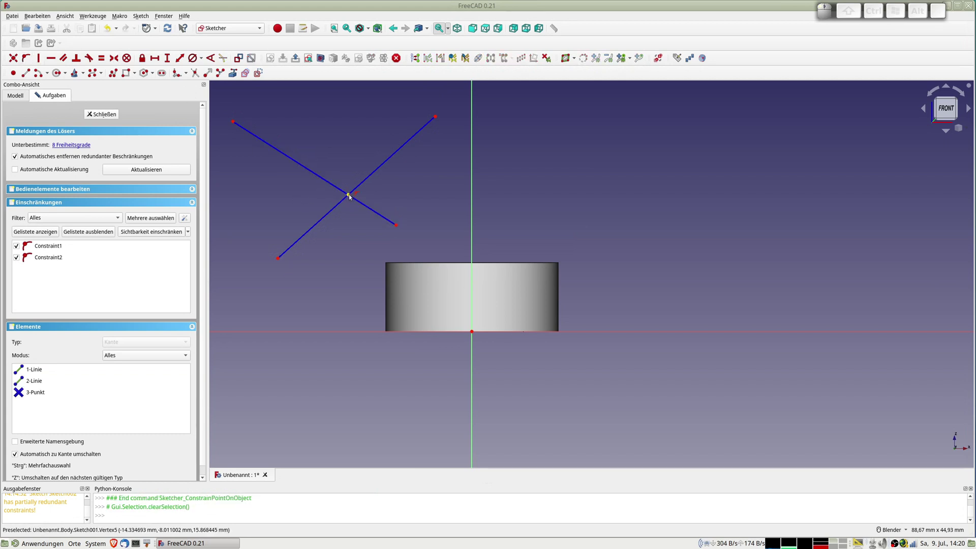
Move the crossing point near the vertical axis and constrain it onto that axis
drag(348, 195, 351, 201)
drag(395, 229, 546, 395)
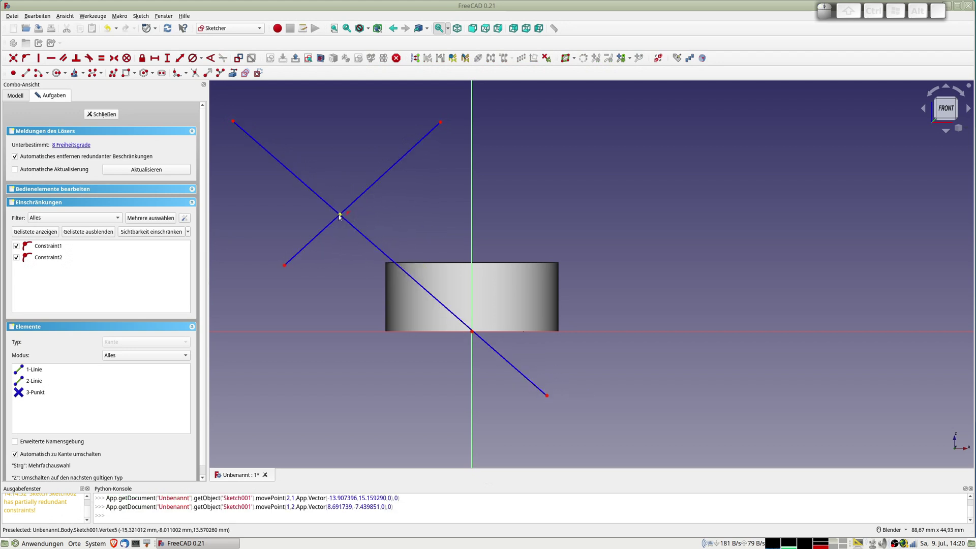
drag(340, 216, 471, 300)
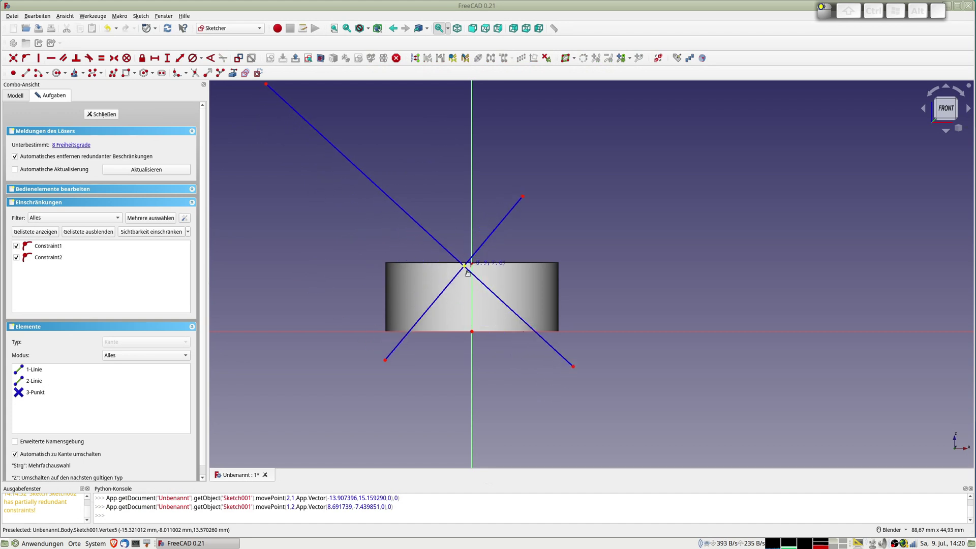
scroll(471, 300, up, 4)
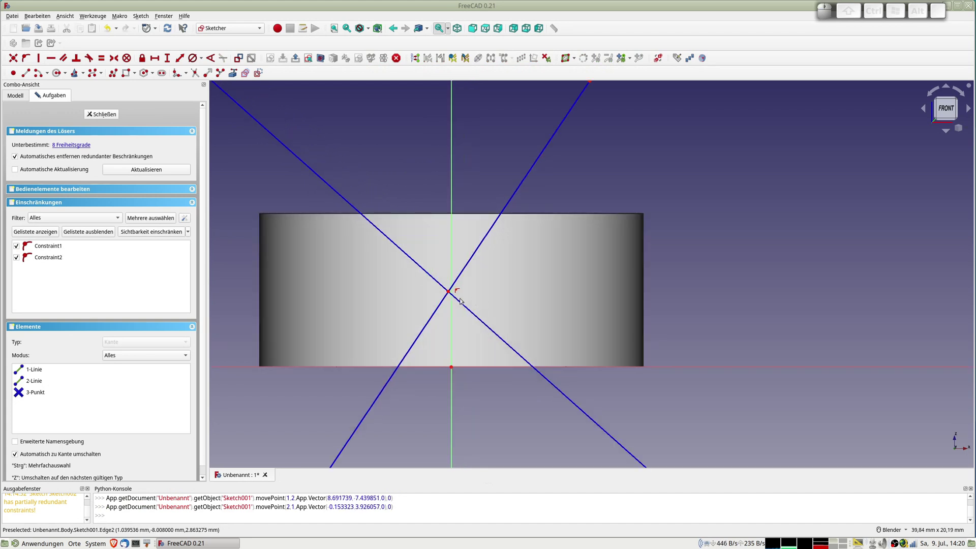
click(449, 292)
click(451, 275)
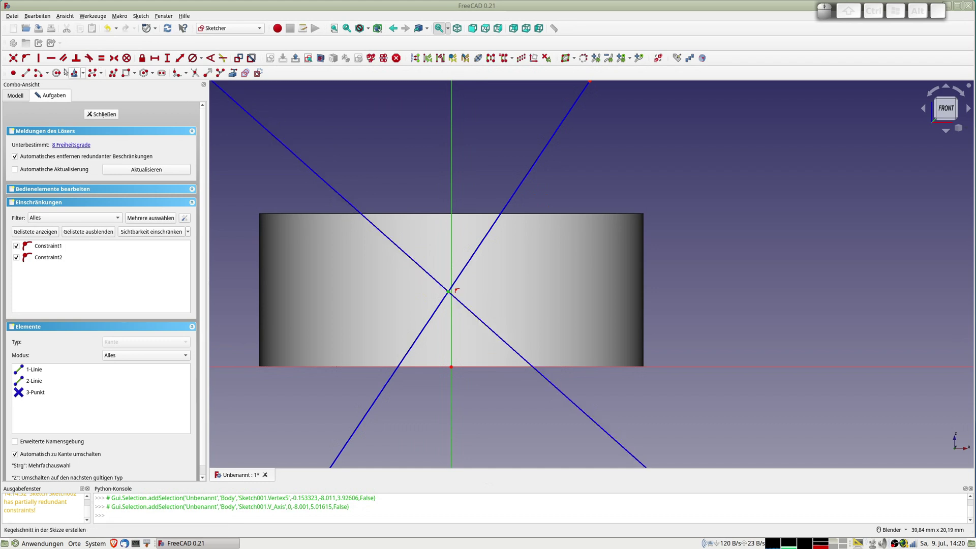
click(26, 58)
scroll(365, 283, down, 4)
scroll(365, 282, down, 3)
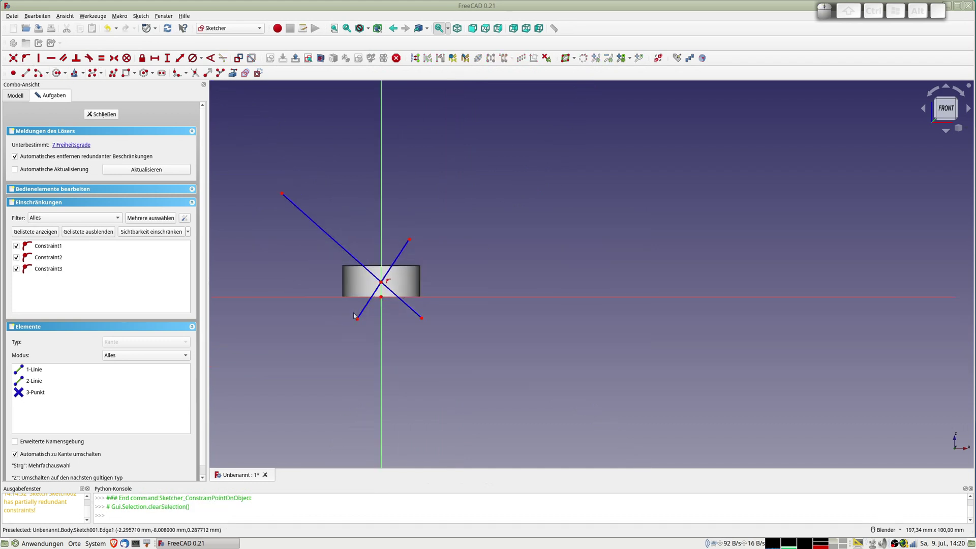
Make the two construction lines perpendicular
click(374, 292)
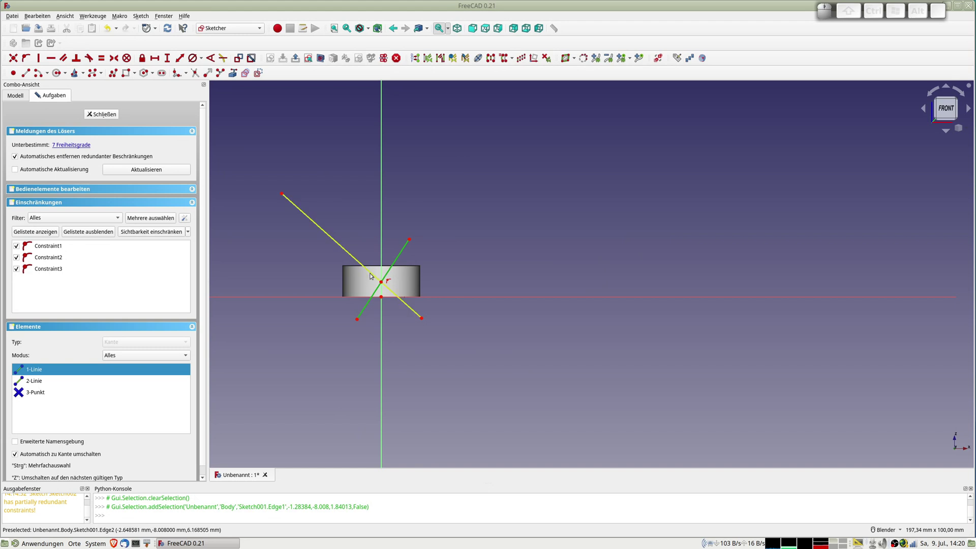
click(373, 269)
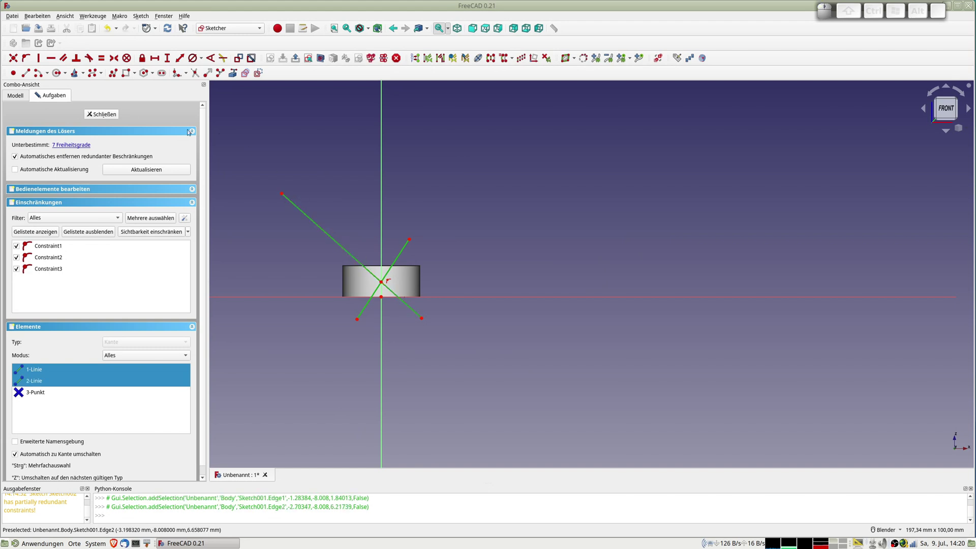
click(76, 58)
drag(349, 319, 344, 325)
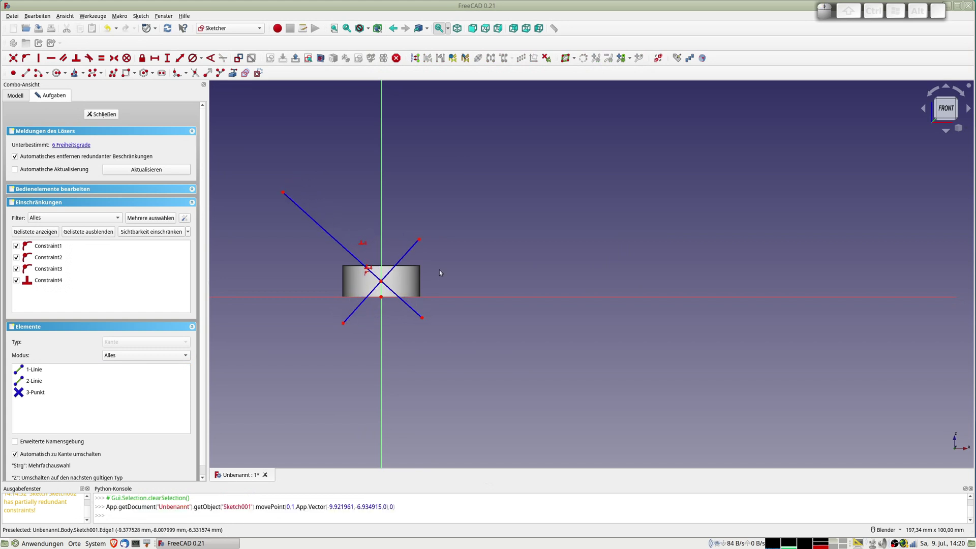
Fix the crossing point 4 mm above the horizontal axis
click(382, 283)
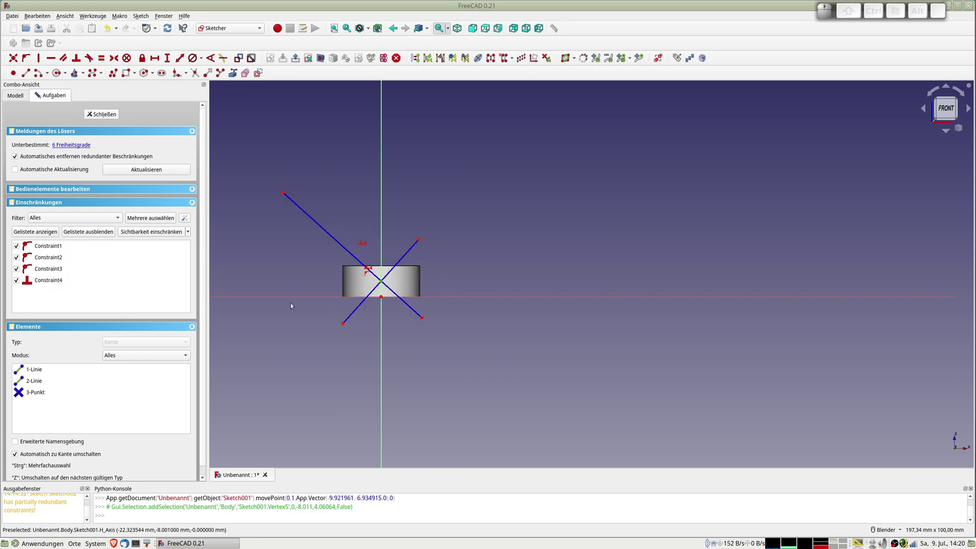
click(297, 297)
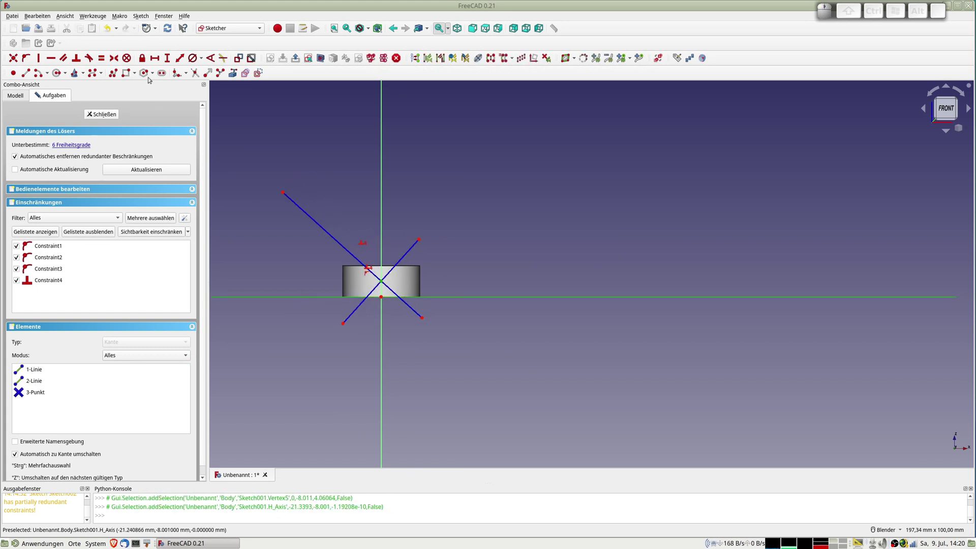
click(179, 58)
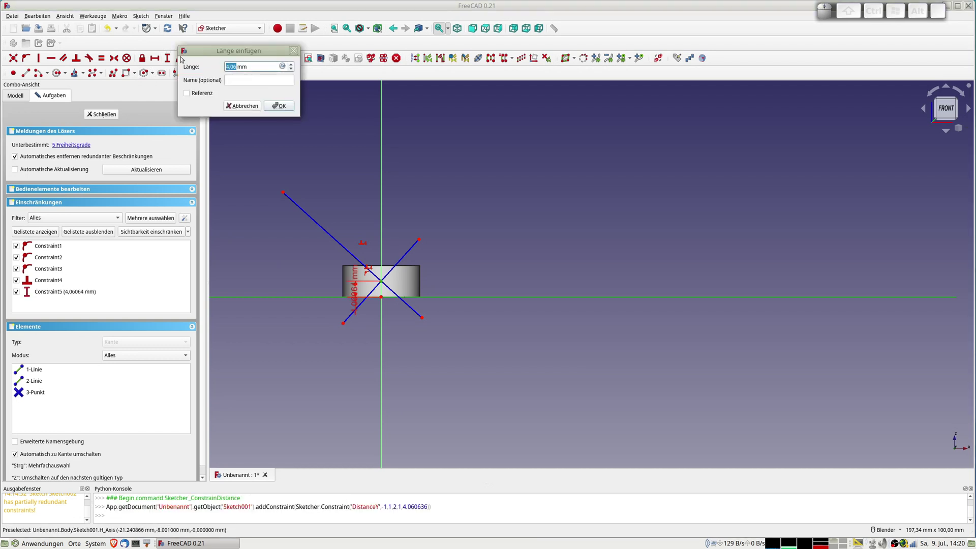
text(4)
key(Return)
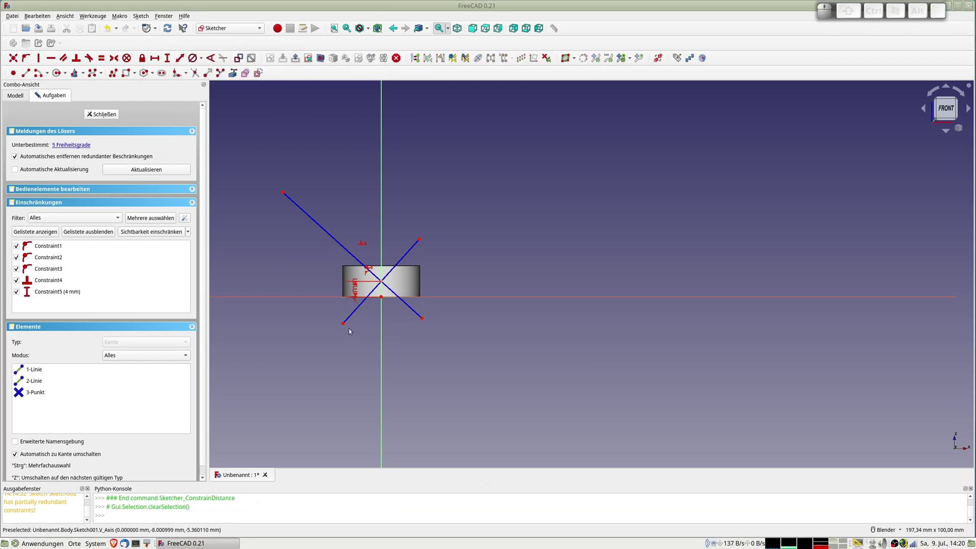
Constrain the first line to a 0° angle with the horizontal axis
mouse_move(343, 323)
mouse_down()
mouse_move(310, 303)
mouse_move(313, 290)
mouse_up()
click(319, 291)
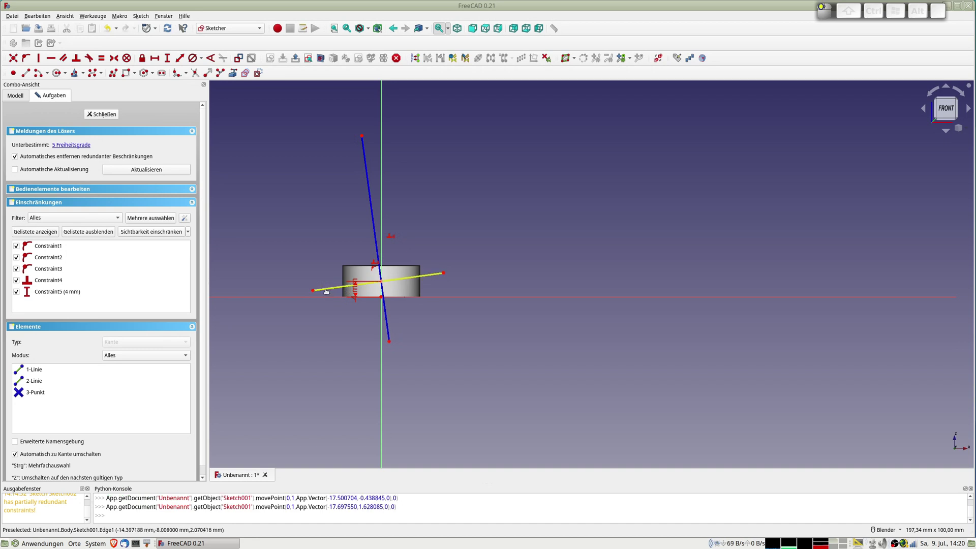
click(318, 296)
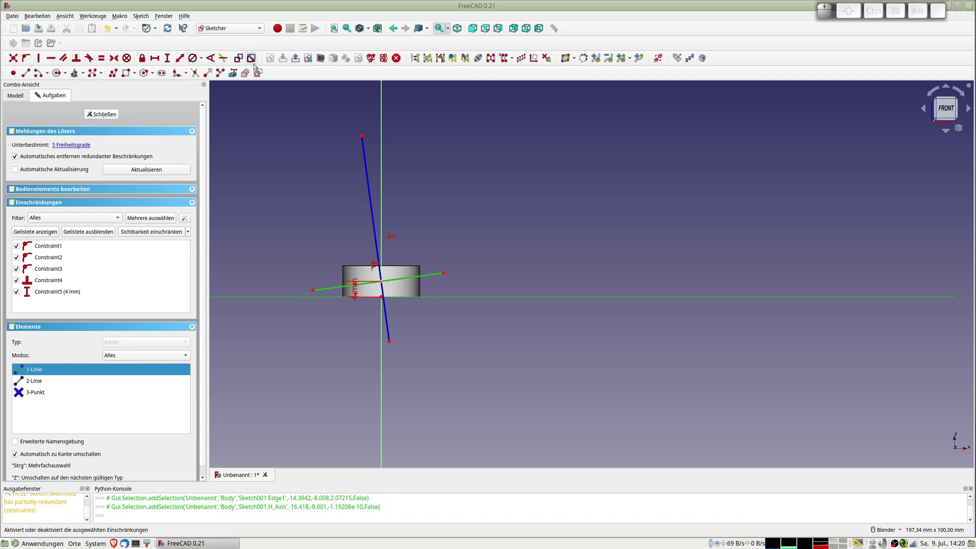
click(211, 60)
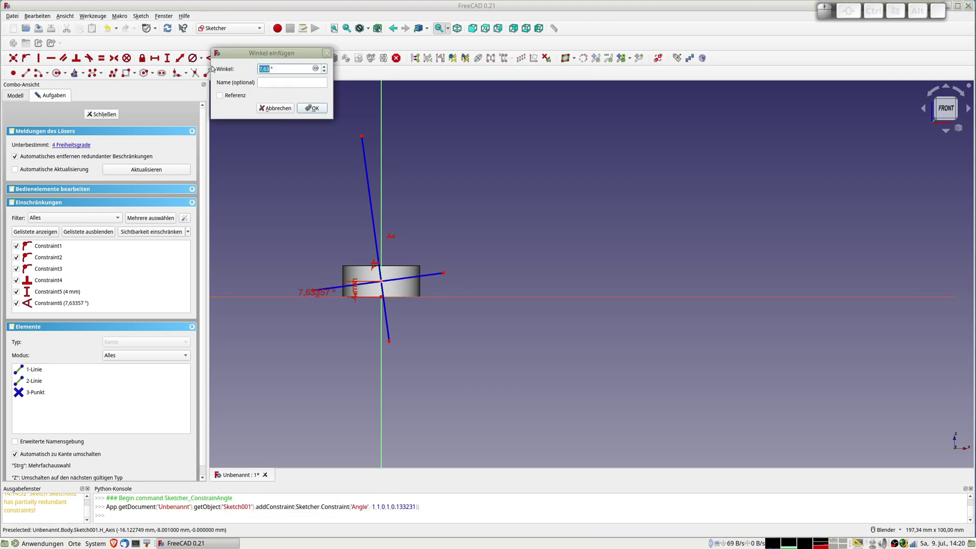
text(0)
key(Return)
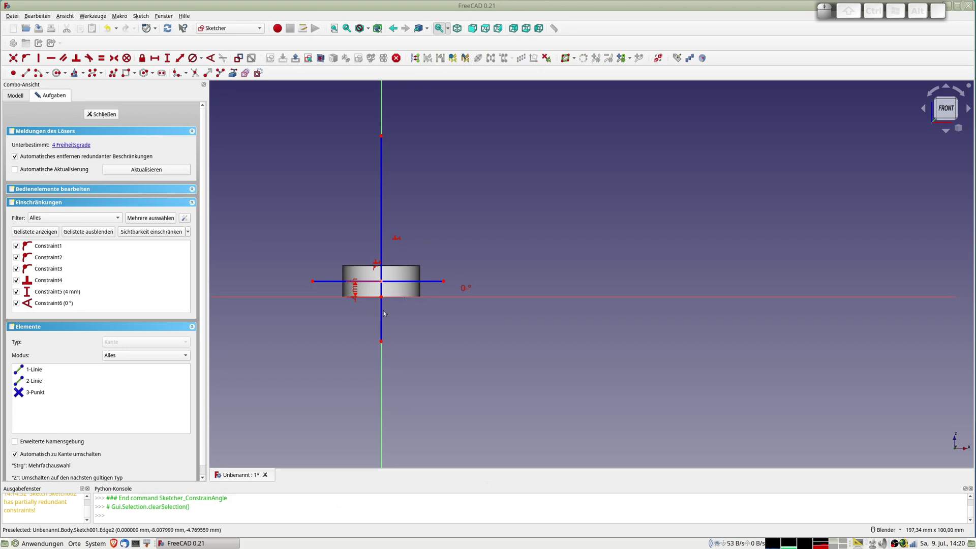
scroll(377, 311, up, 4)
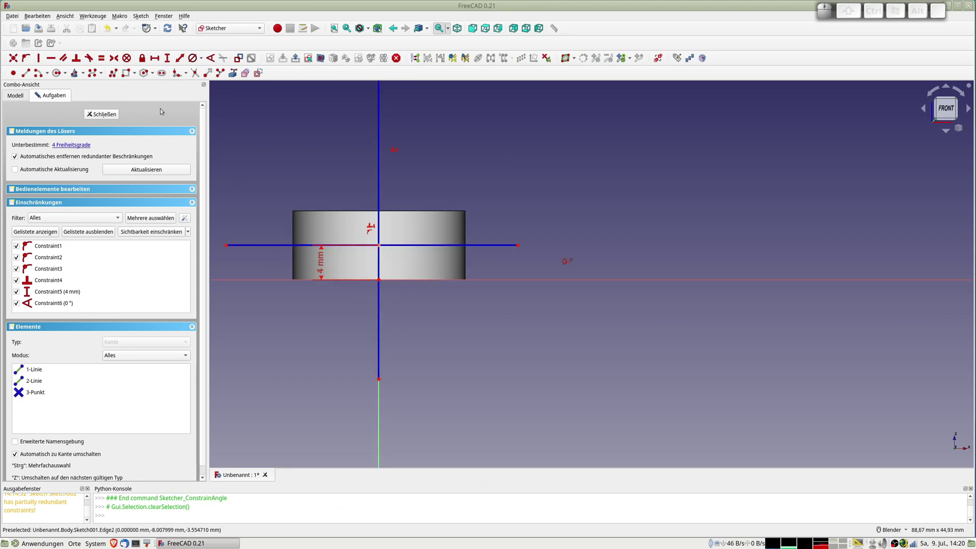
Move the 4 mm dimension below the axis and draw a small circle centred on the horizontal line
click(57, 74)
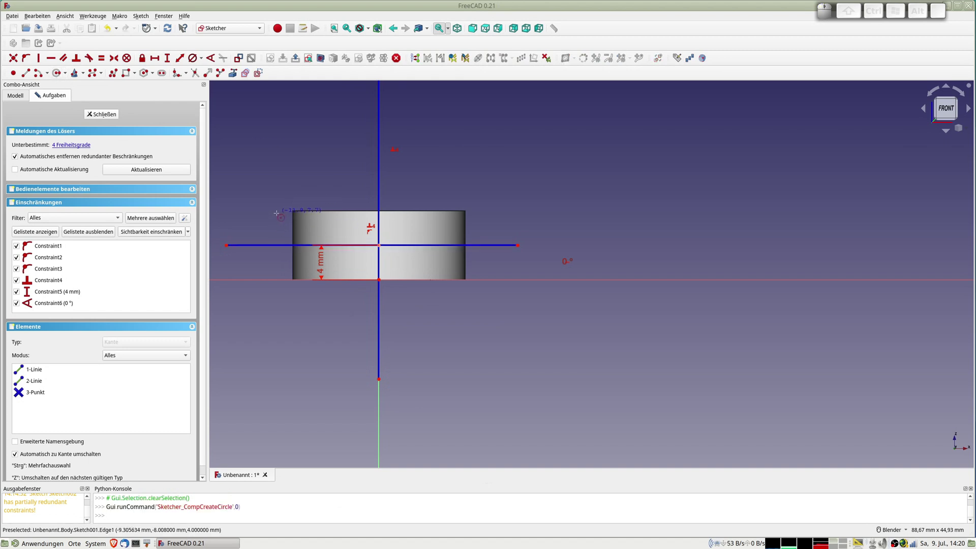
mouse_move(320, 270)
mouse_down()
mouse_move(371, 279)
mouse_move(369, 311)
mouse_up()
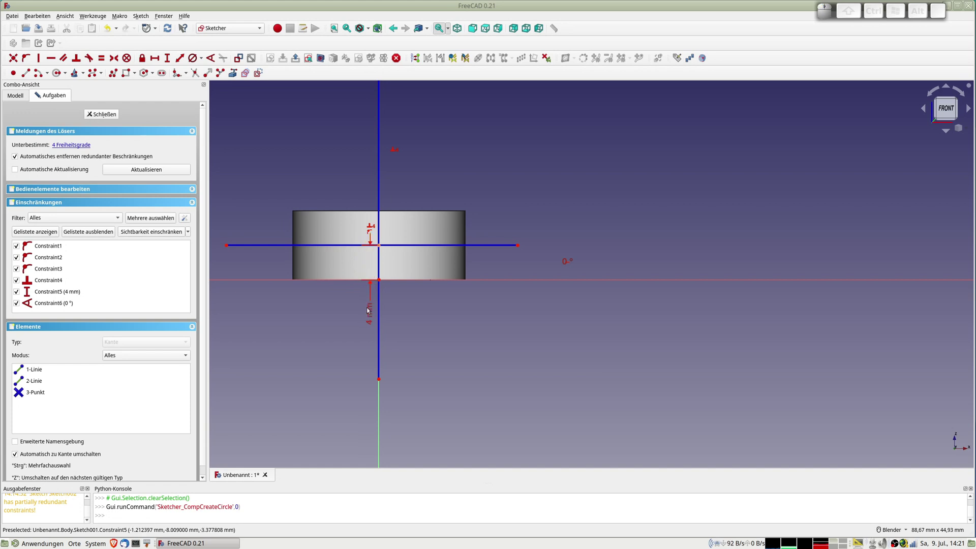
click(57, 72)
click(320, 245)
click(332, 258)
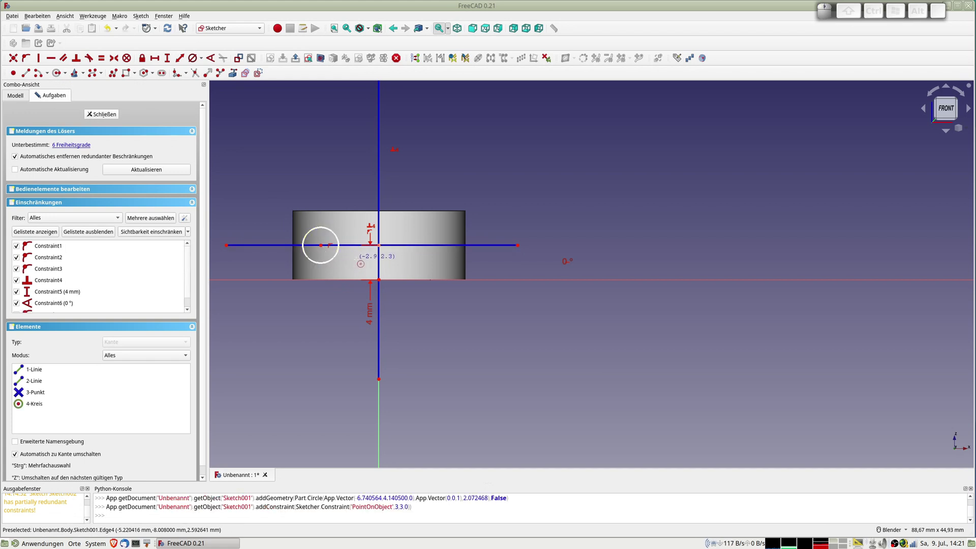
Draw two lines tangent to the circle's top and bottom, meeting at a point on the horizontal line
click(25, 73)
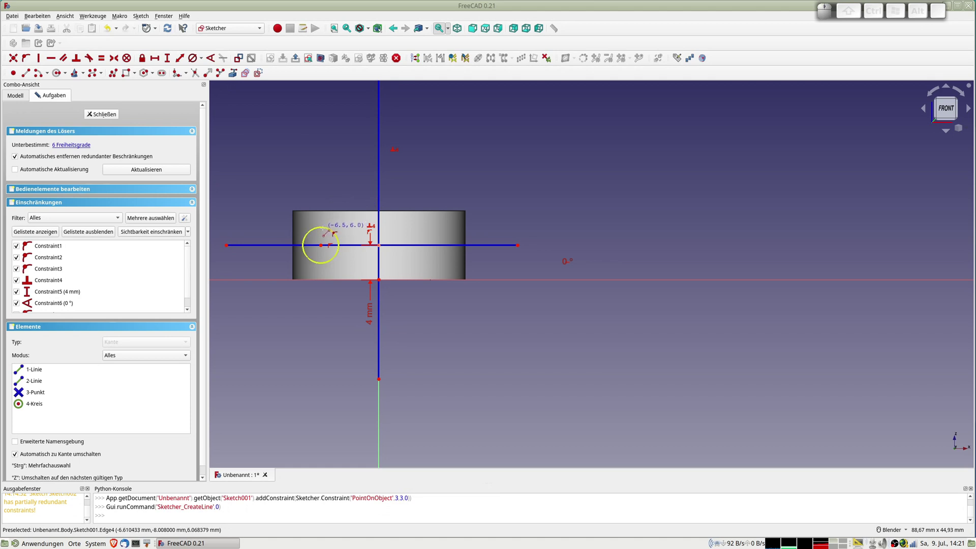
click(322, 227)
click(410, 245)
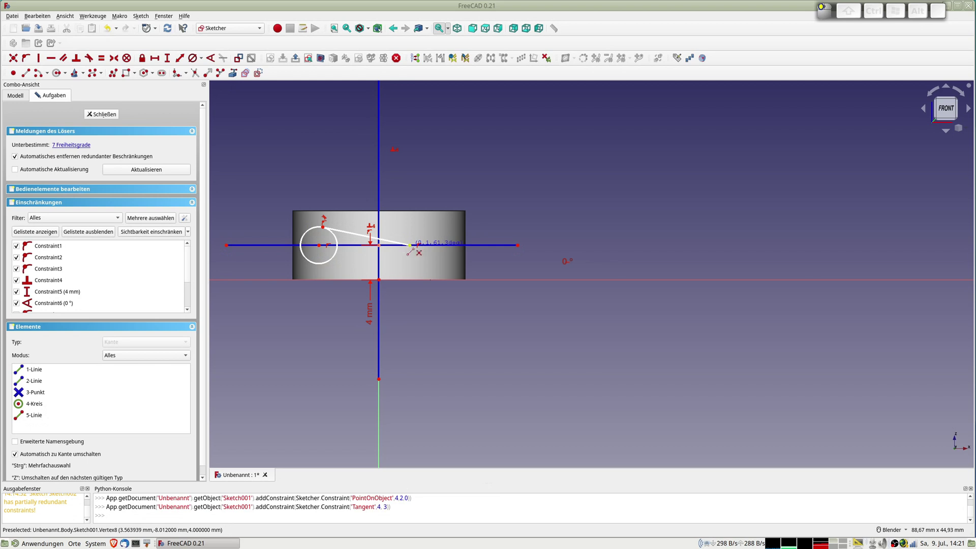
click(323, 263)
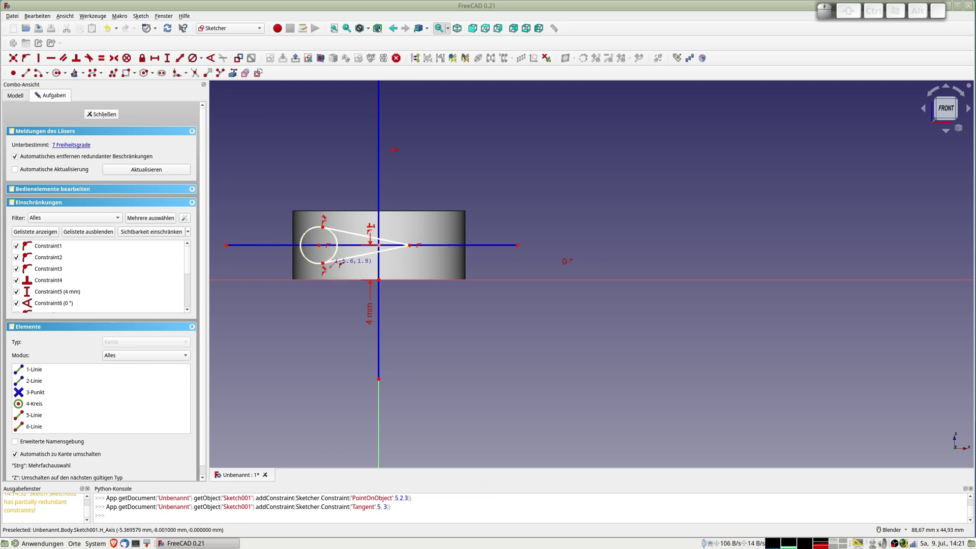
scroll(328, 253, up, 4)
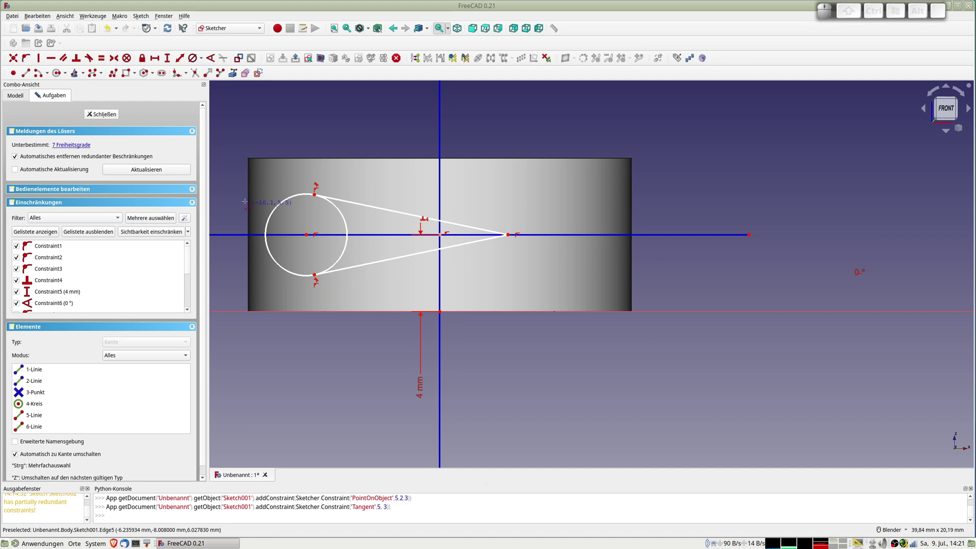
Trim the circle's right portions, reshape the arc endpoint, and select the arc centre and apex
click(195, 73)
click(347, 255)
click(349, 256)
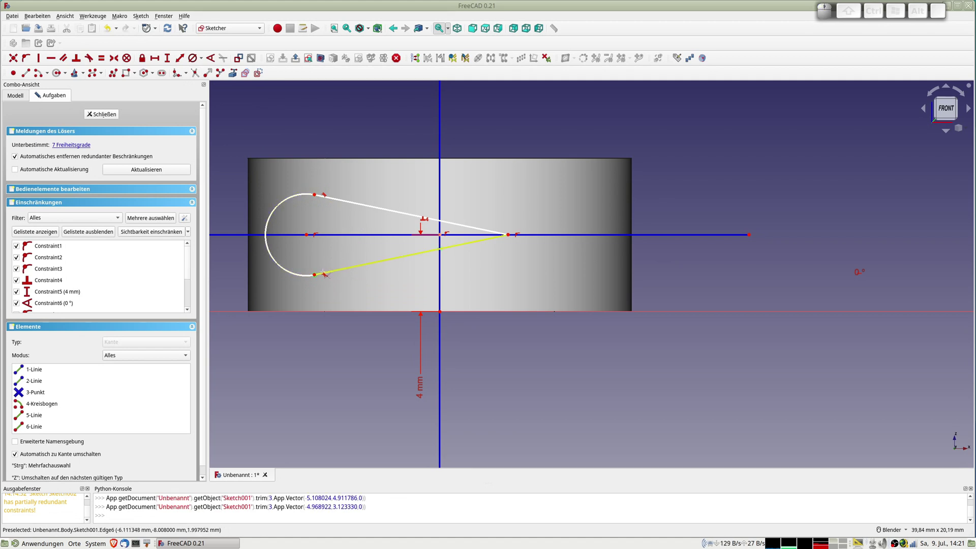
drag(315, 197, 315, 199)
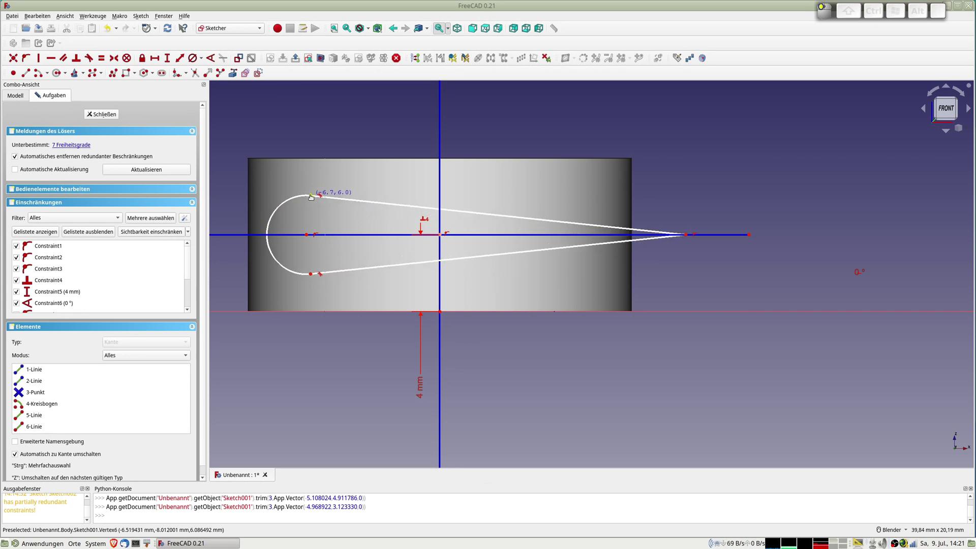
click(307, 234)
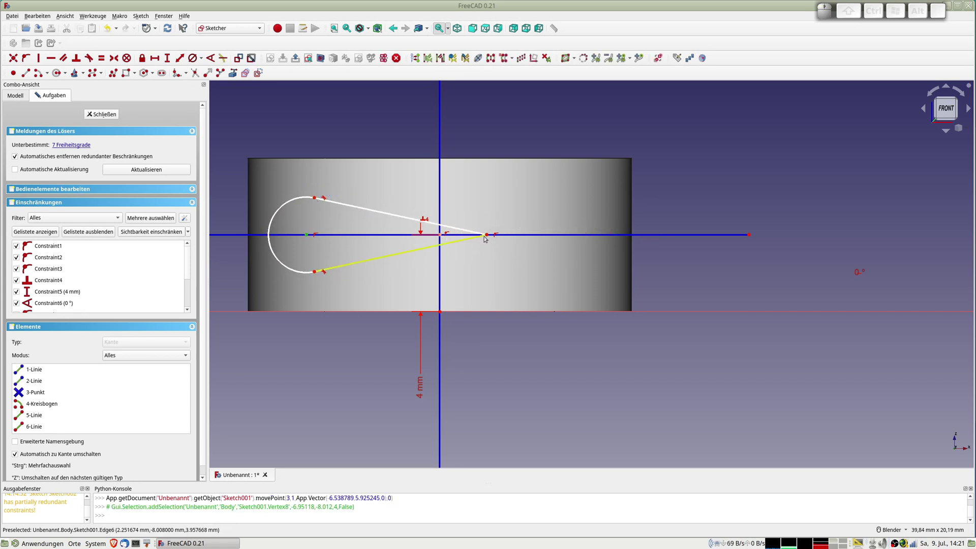
click(486, 235)
Make arc centre and apex symmetric about the vertical line, 8 mm apart
click(440, 175)
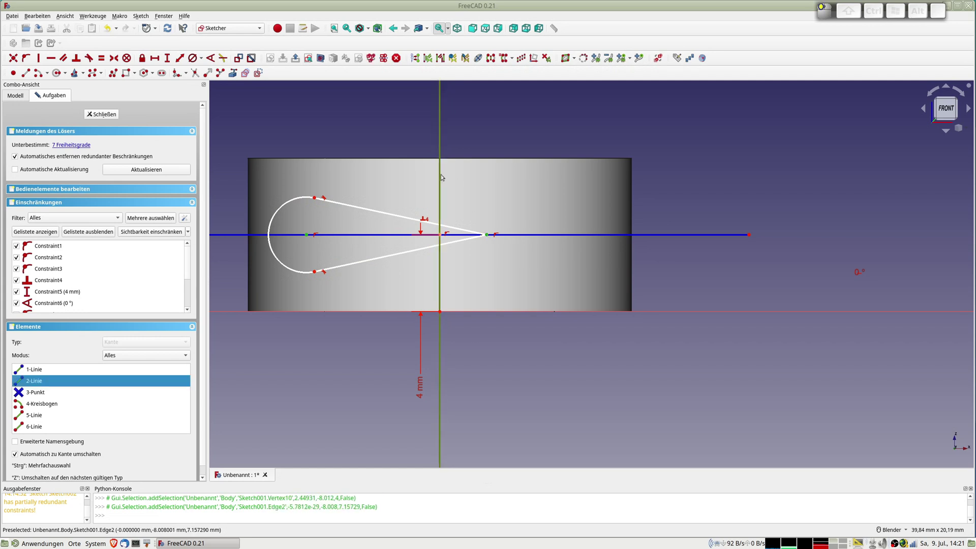
key(s)
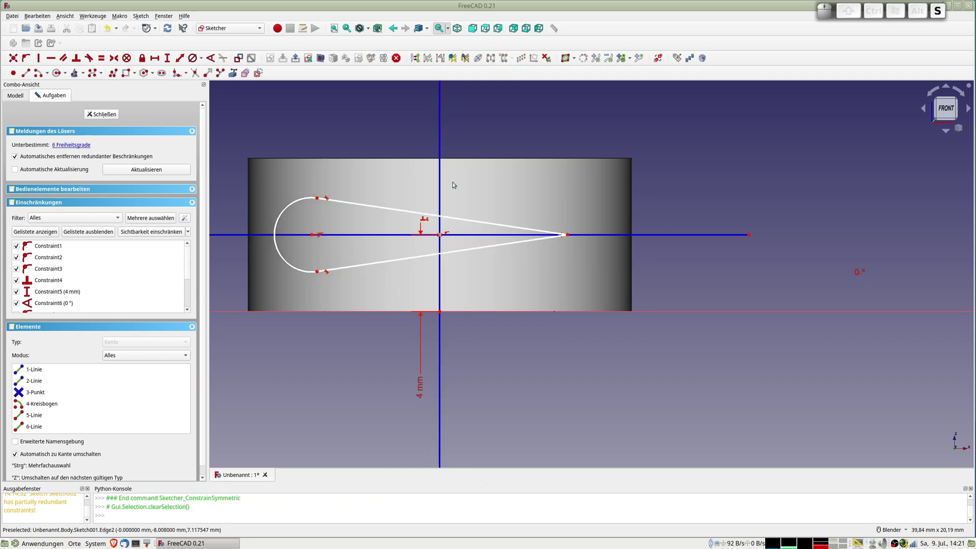
click(312, 235)
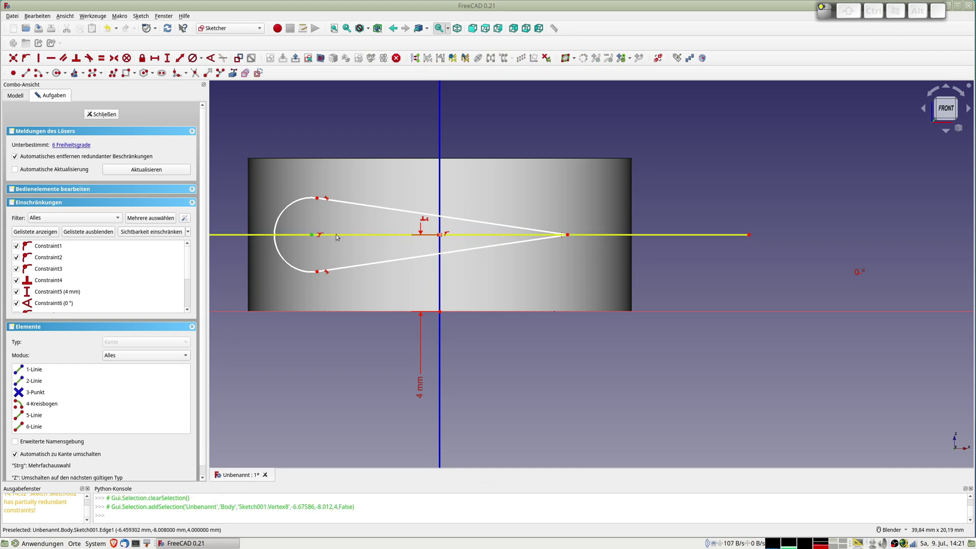
click(568, 236)
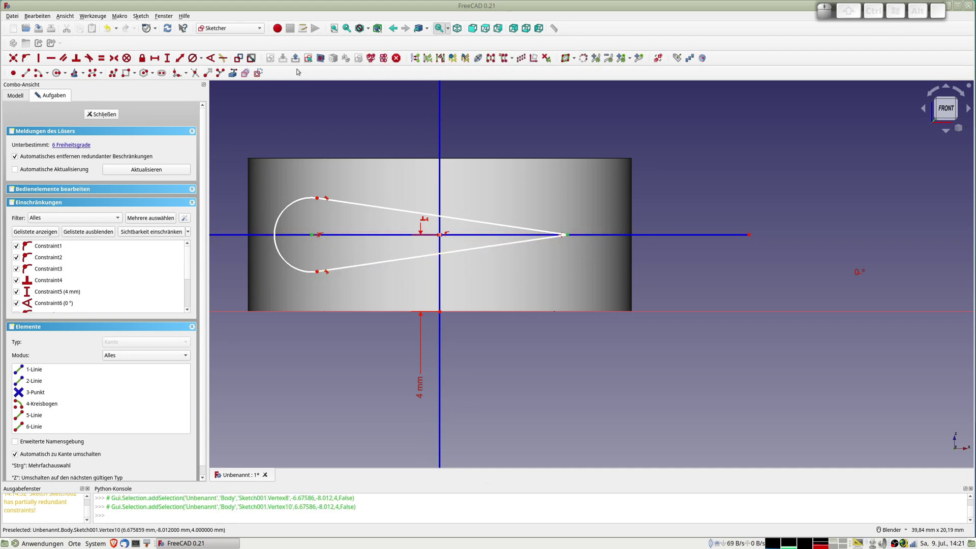
click(180, 59)
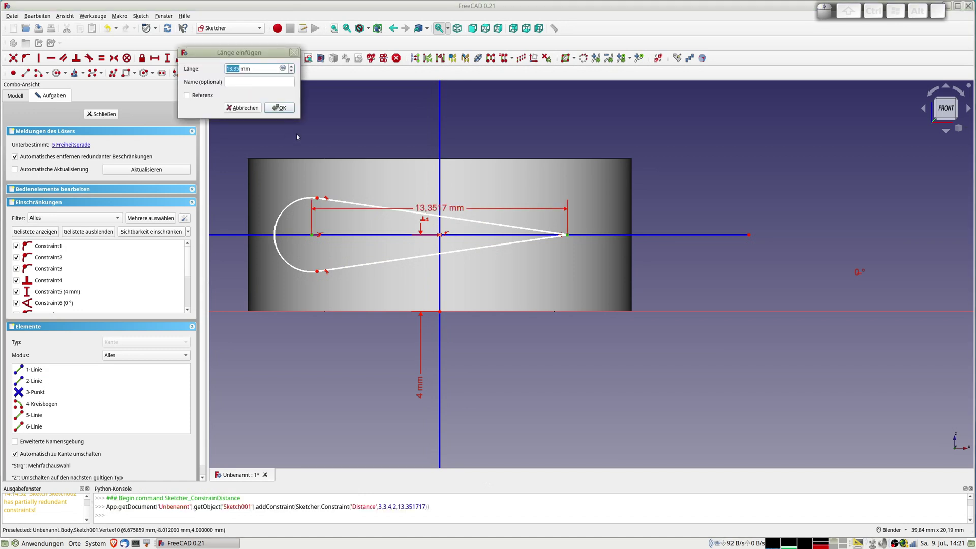
text(8)
key(Return)
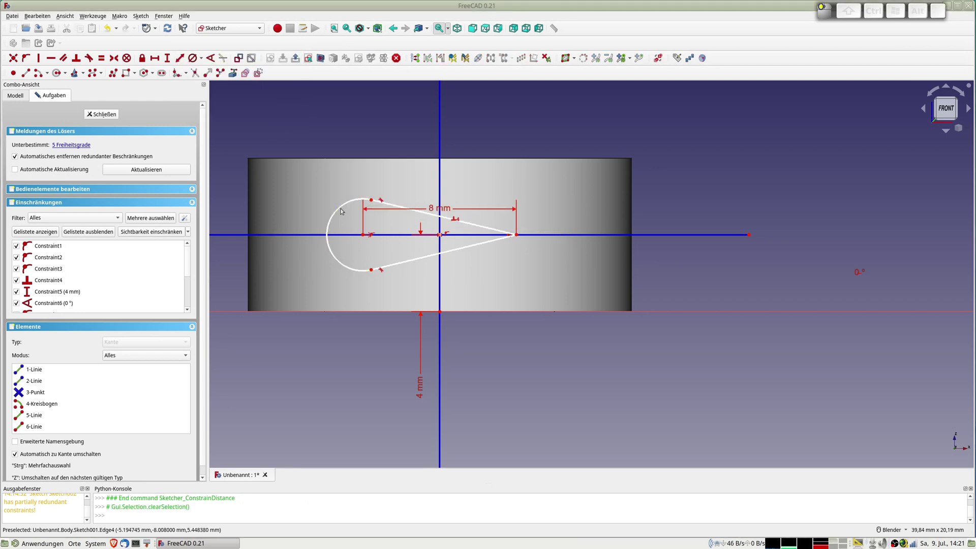
Constrain the arc diameter to 2 mm and close the blade sketch
click(347, 205)
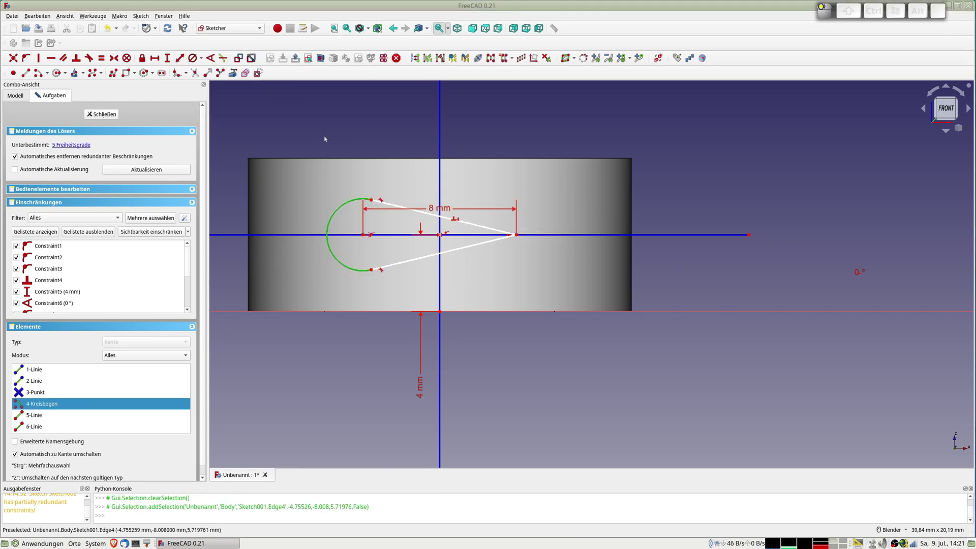
click(193, 62)
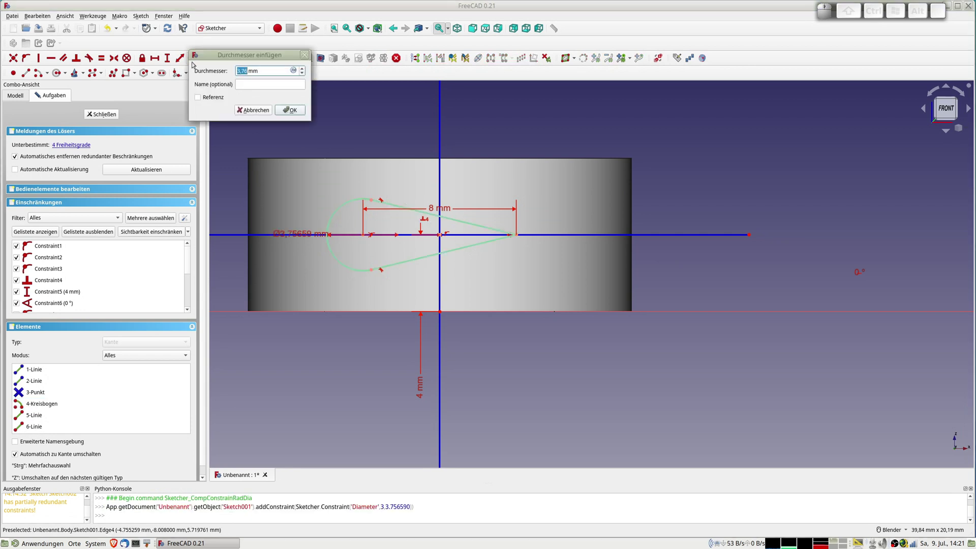
text(2)
key(Return)
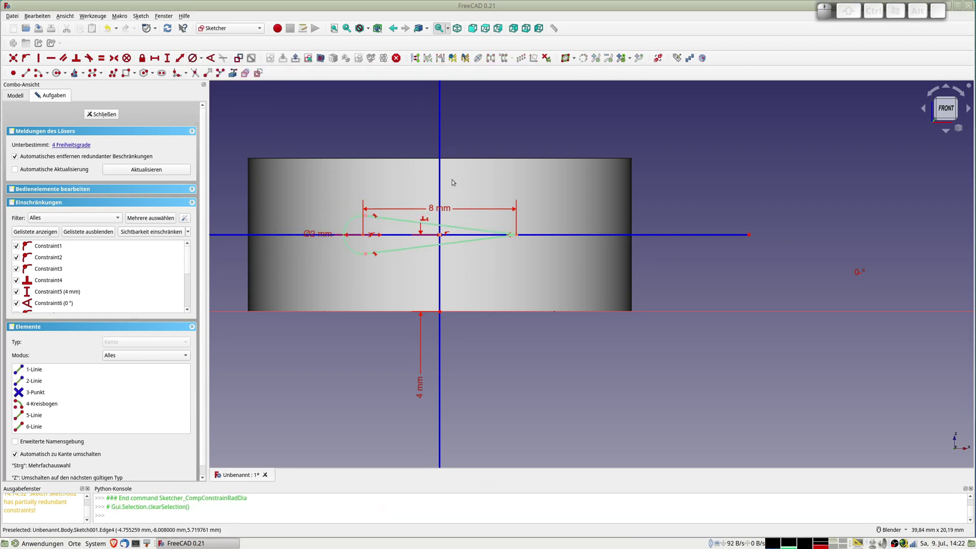
mouse_move(458, 268)
middle_down()
mouse_move(494, 257)
mouse_move(329, 271)
middle_up()
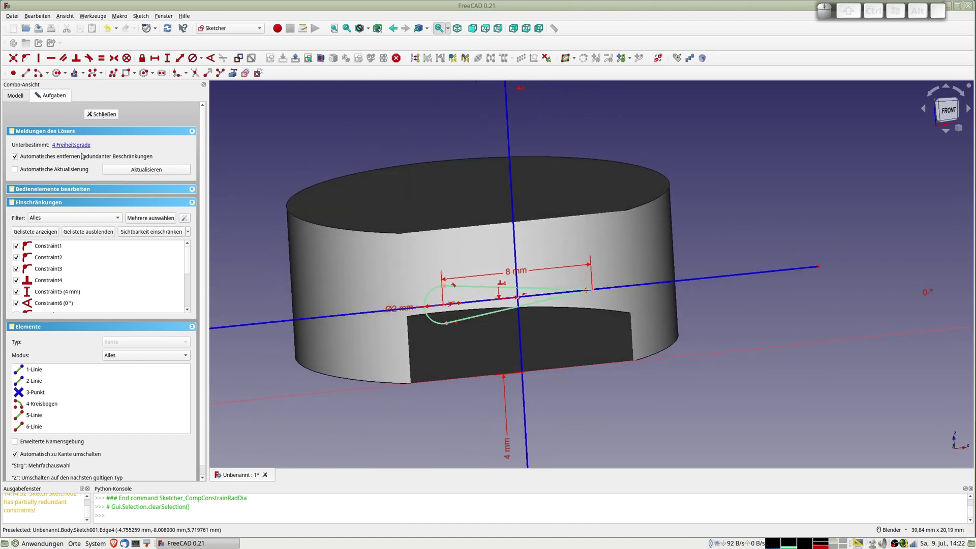
click(102, 115)
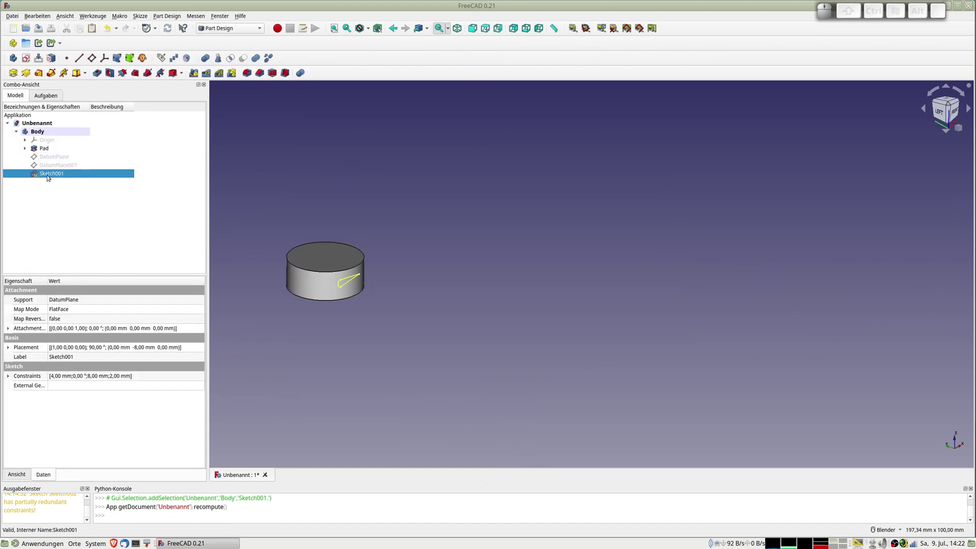
Copy Sketch001 without its DatumPlane, paste it, and move Sketch002 into the Body
key(ctrl+c)
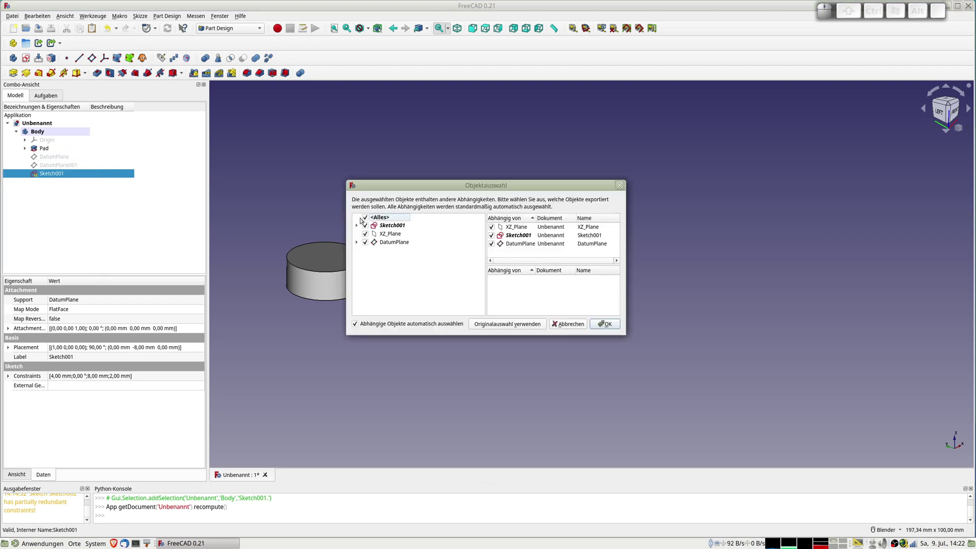
click(357, 226)
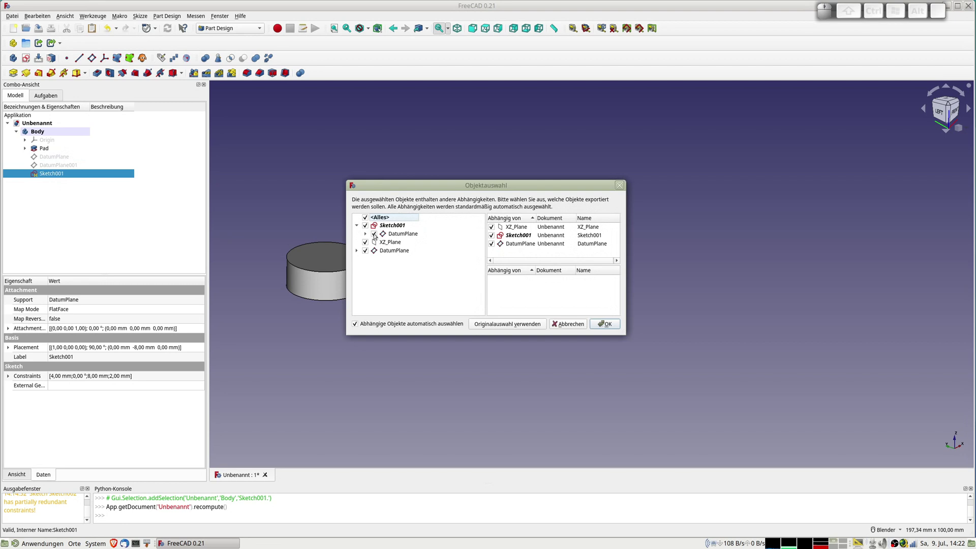
click(374, 234)
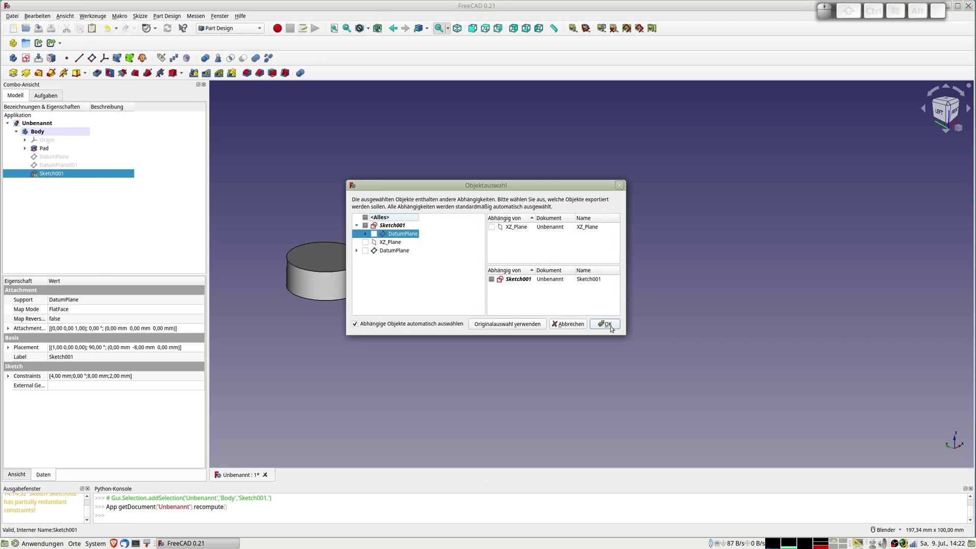
click(607, 324)
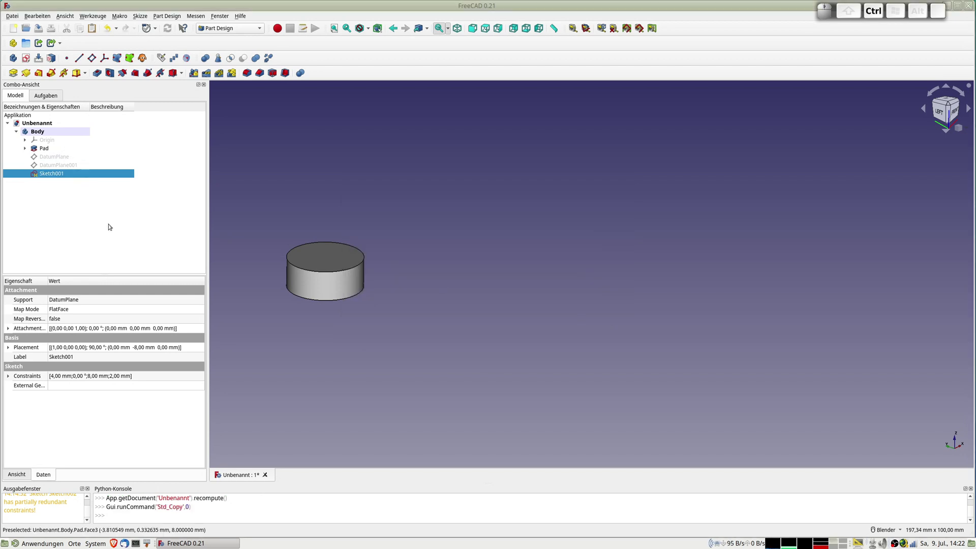
key(ctrl+v)
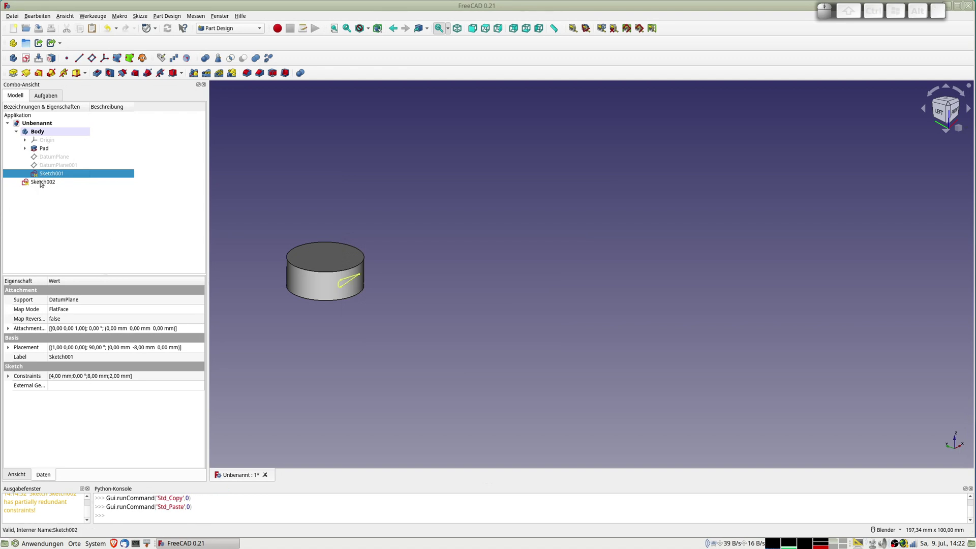
drag(39, 183, 51, 131)
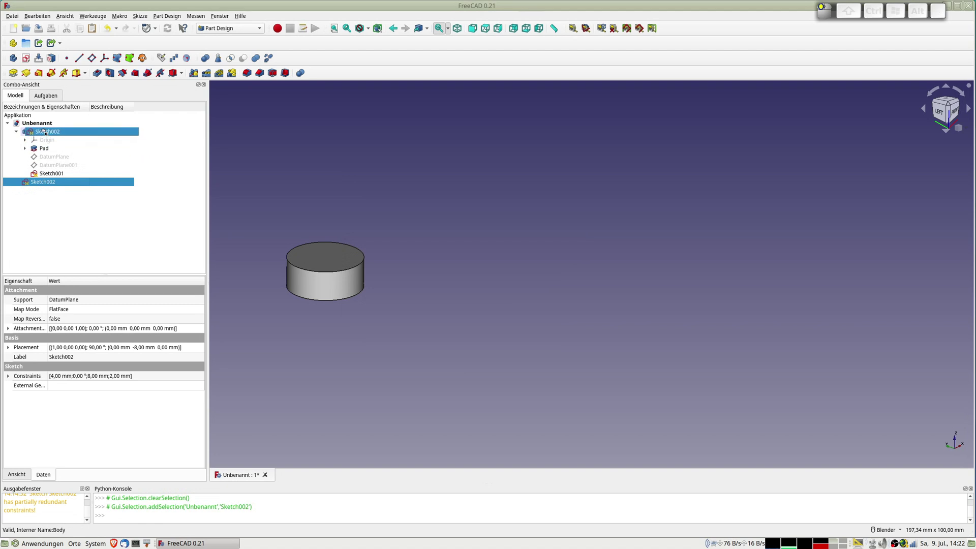
Attach Sketch002 to DatumPlane001 using the FlatFace mode
click(58, 165)
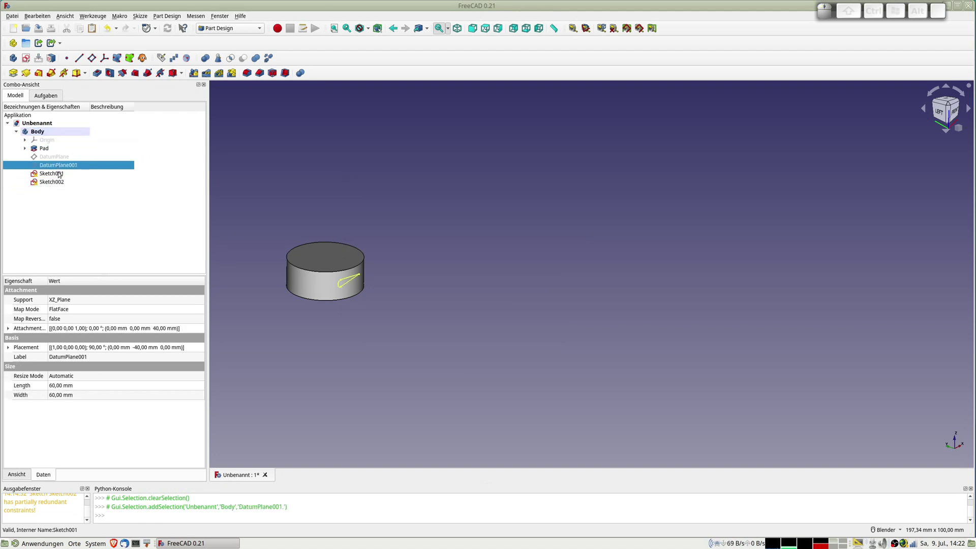
click(51, 59)
click(487, 265)
click(483, 283)
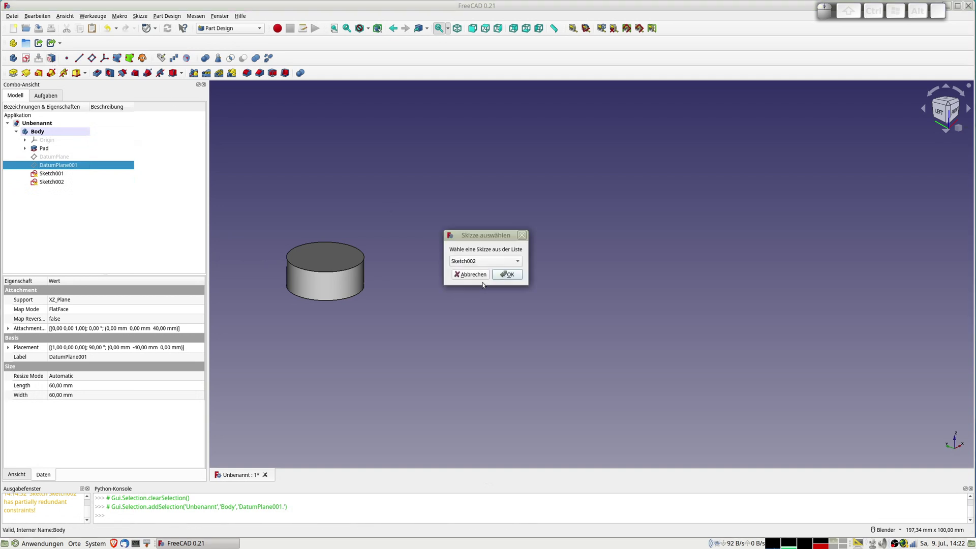
click(509, 276)
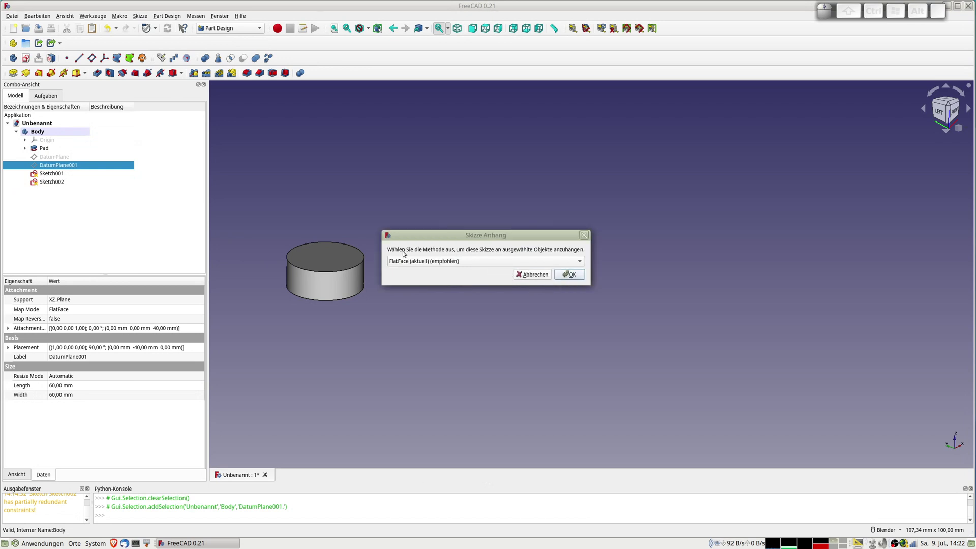
click(568, 276)
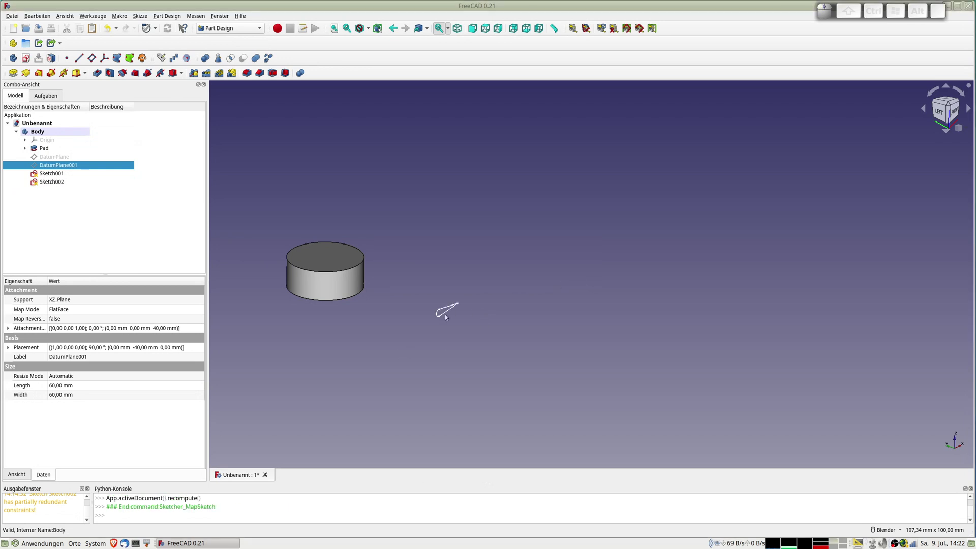
Set Sketch002's profile angle constraint to 25°, correcting an initial -25° entry
double_click(52, 182)
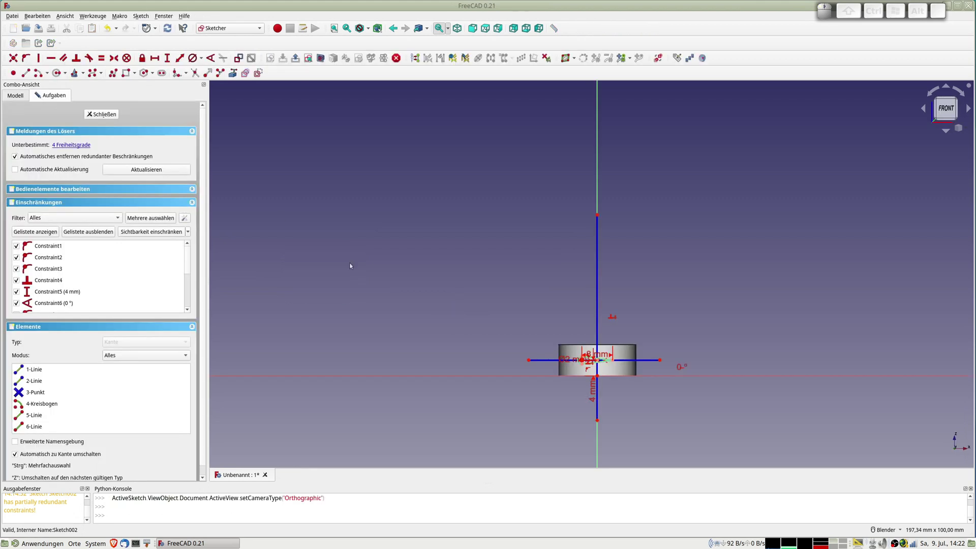
scroll(556, 361, up, 2)
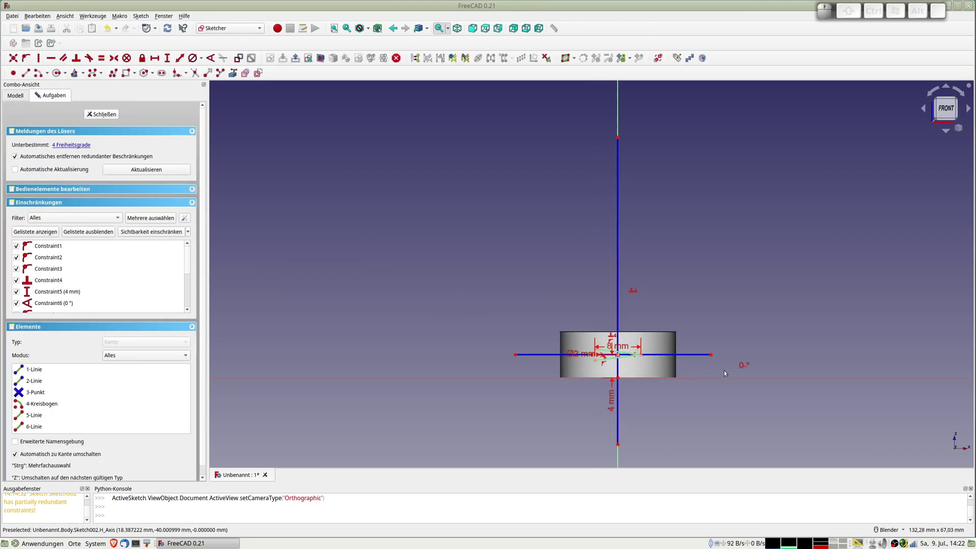
double_click(741, 366)
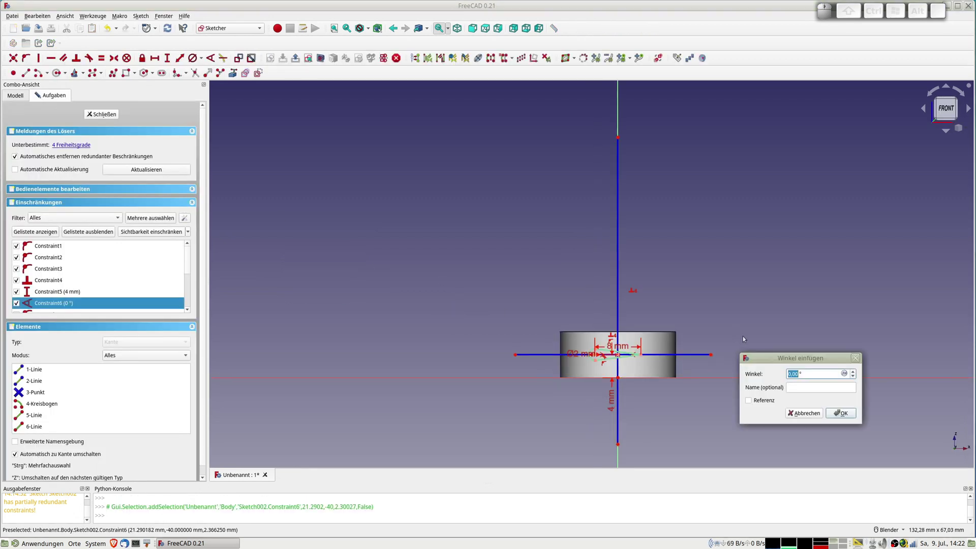
text(-25)
key(Return)
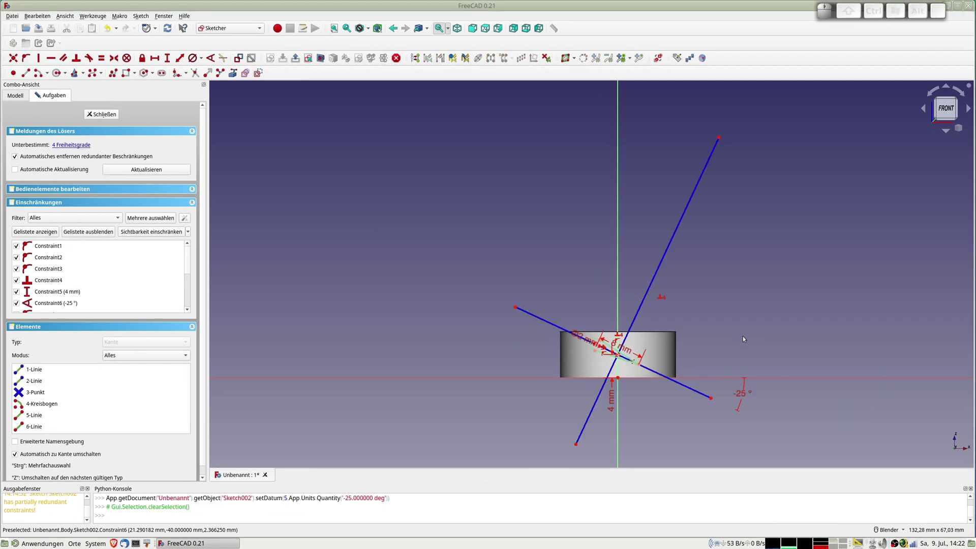
double_click(740, 398)
text(25)
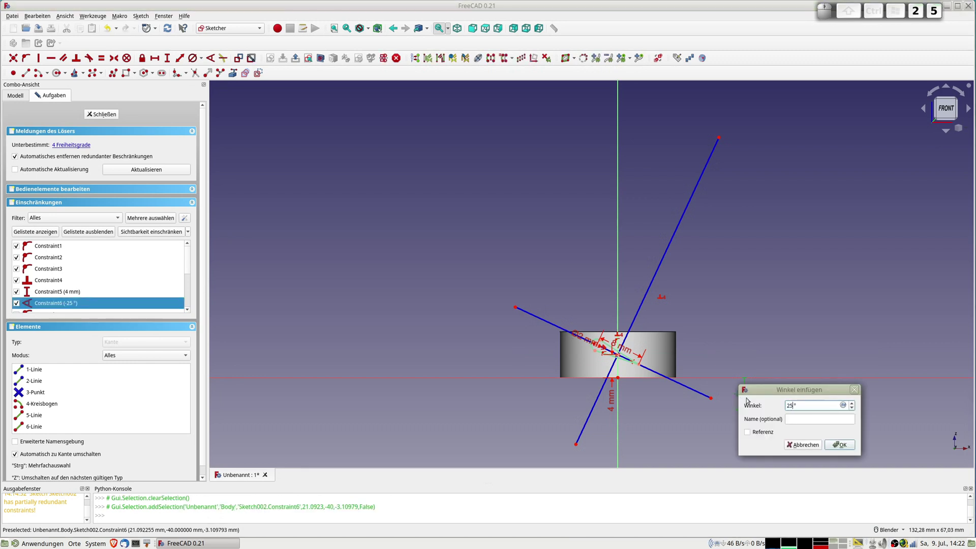
key(Return)
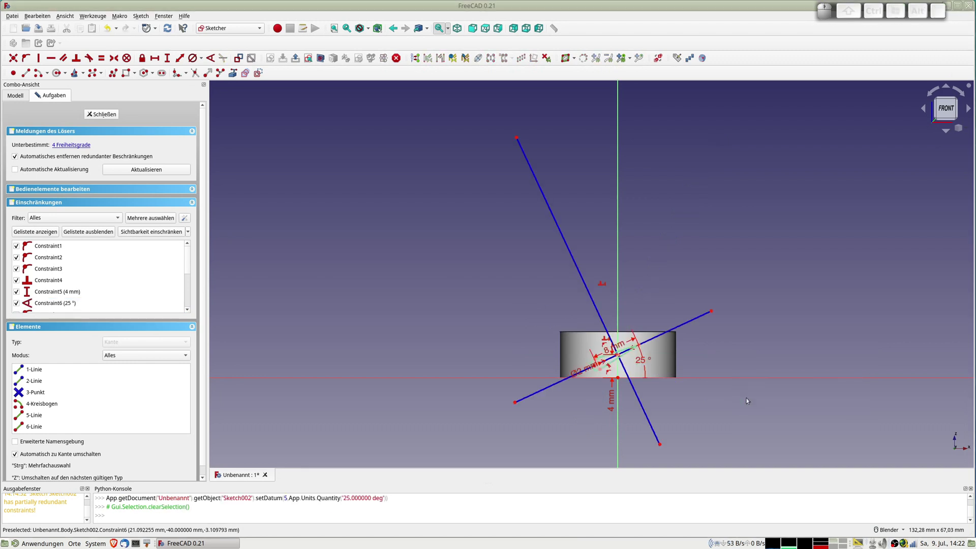
middle_drag(758, 400, 620, 388)
Close Sketch002 and loft Sketch001 to Sketch002 into an AdditiveLoft blade
click(107, 115)
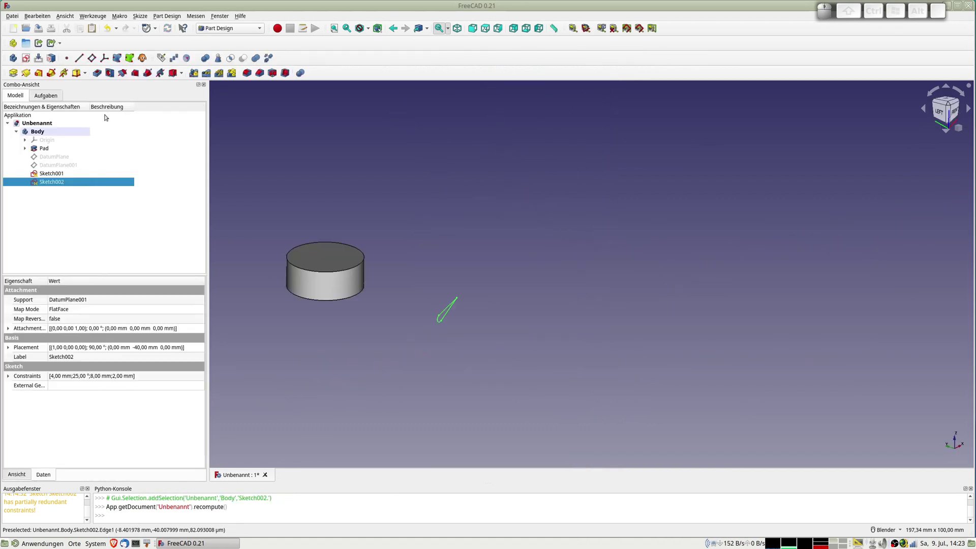
click(56, 174)
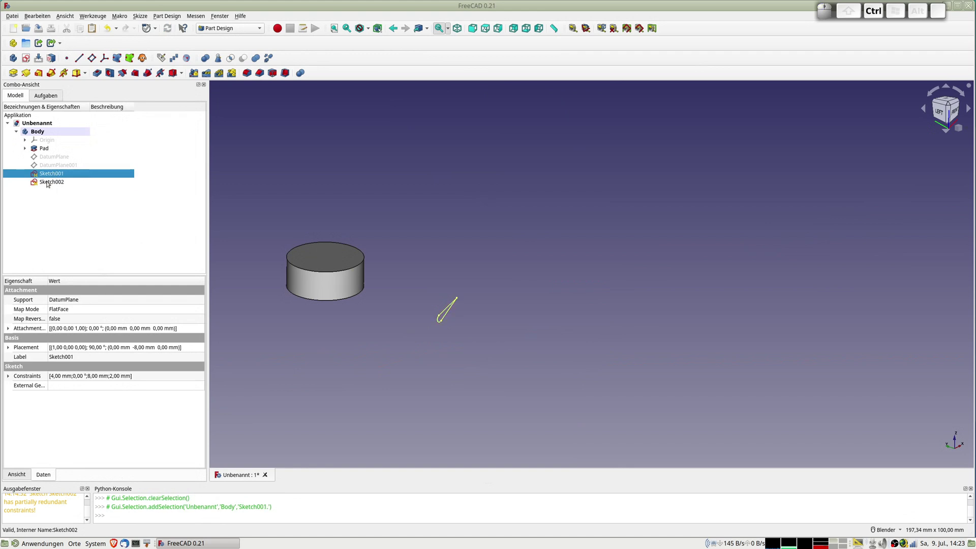
ctrl+click(48, 183)
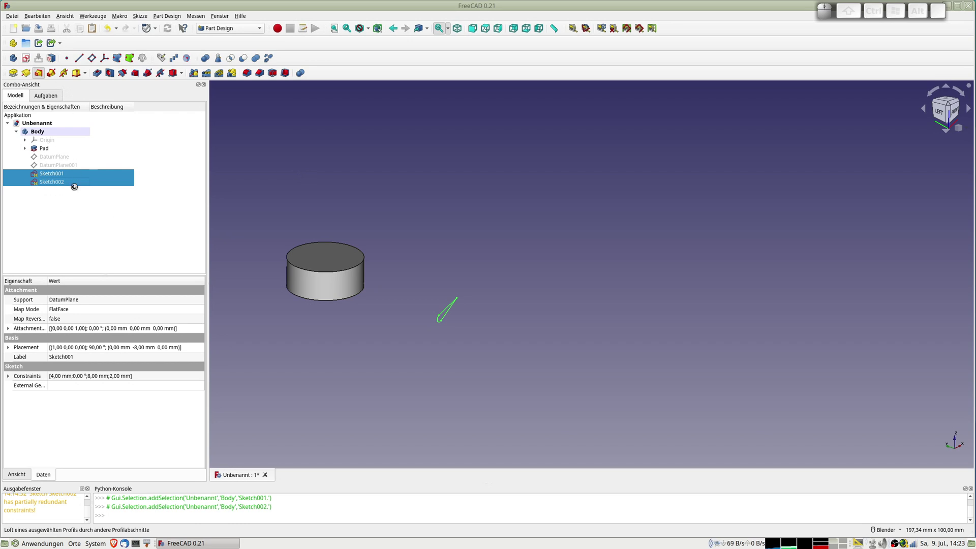
mouse_move(412, 300)
middle_down()
mouse_move(375, 298)
mouse_move(385, 273)
middle_up()
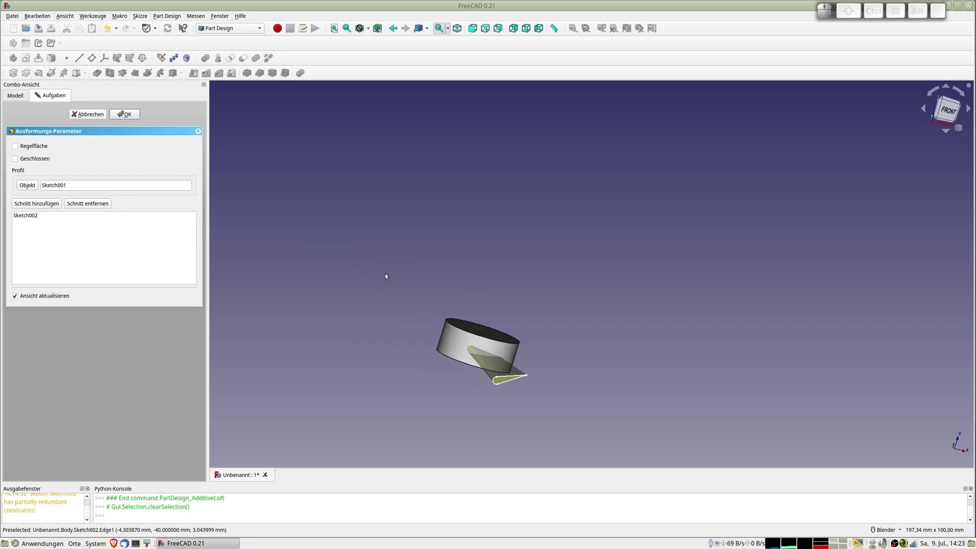
key(1)
mouse_move(618, 398)
middle_down()
mouse_move(576, 405)
mouse_move(492, 291)
middle_up()
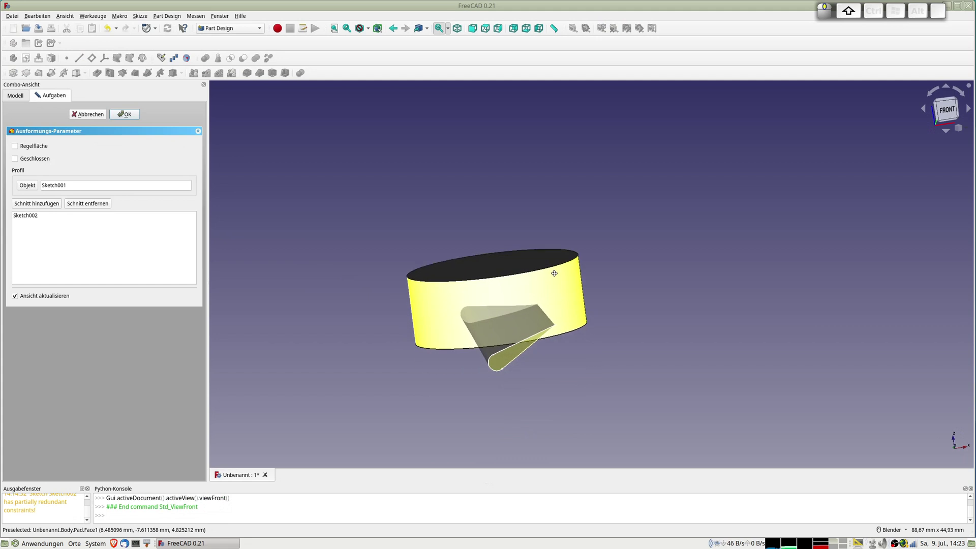
click(127, 114)
click(24, 175)
Change Sketch001's angle constraint from 0° to 5° and view the recomputed loft
double_click(59, 182)
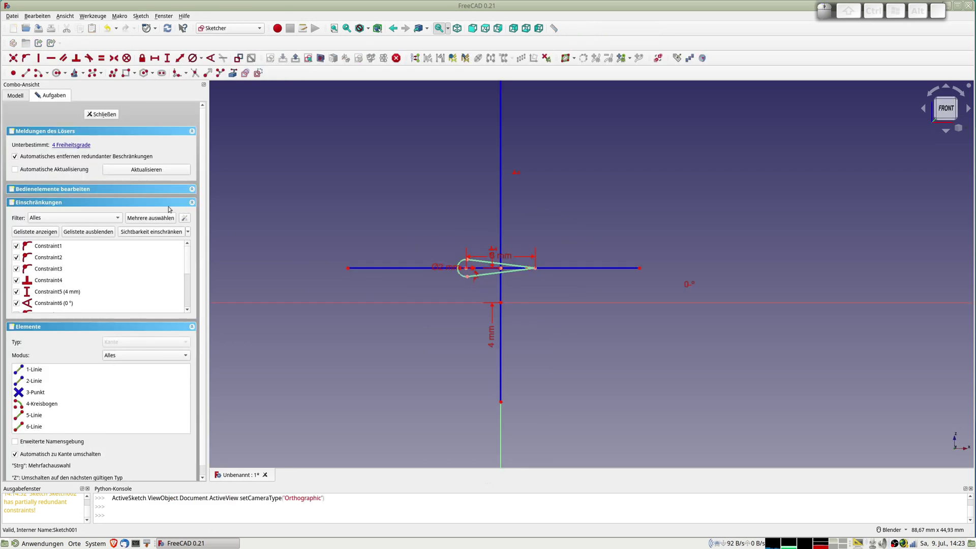
double_click(688, 285)
text(5)
key(Return)
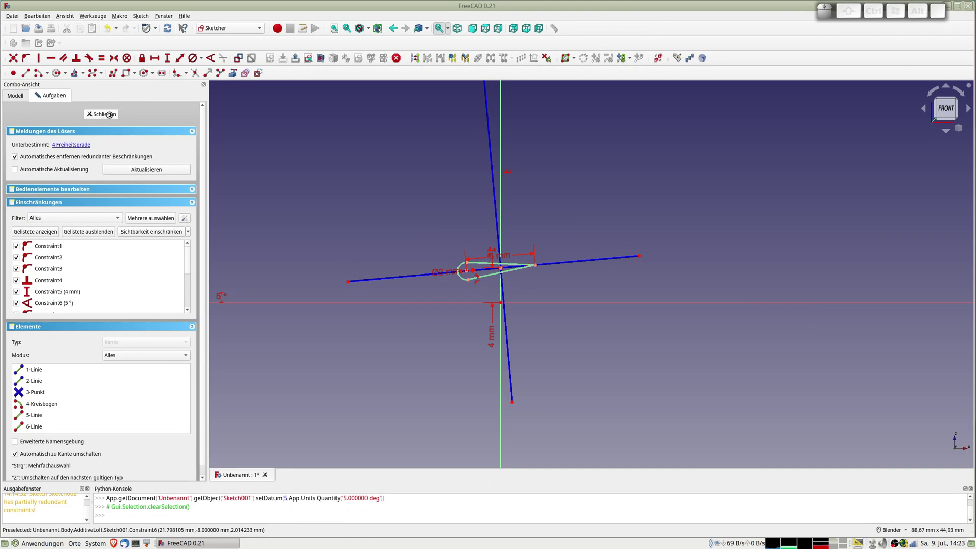
key(Escape)
mouse_move(465, 243)
middle_down()
mouse_move(579, 308)
mouse_move(506, 313)
middle_up()
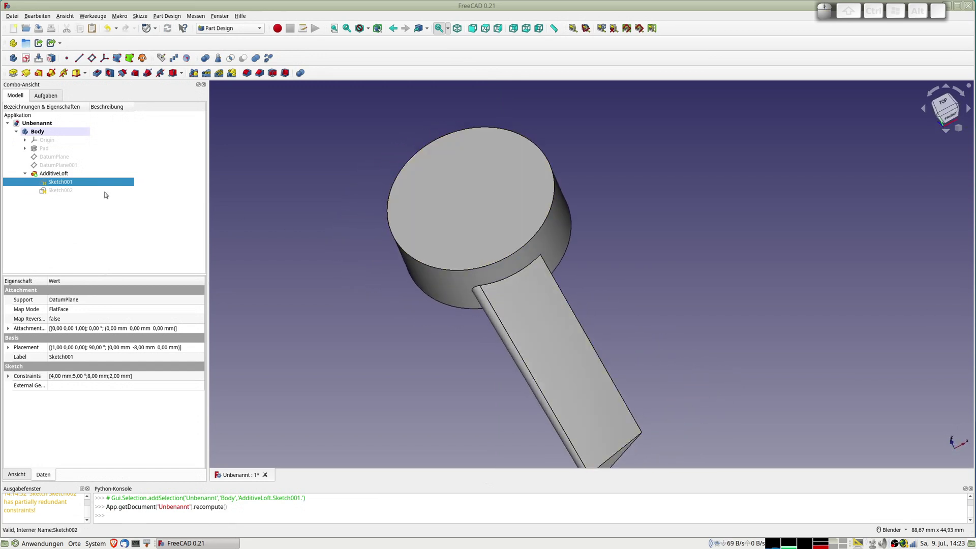
Change Sketch001's blade length dimension from 8 mm to 12 mm and close the sketch
double_click(62, 184)
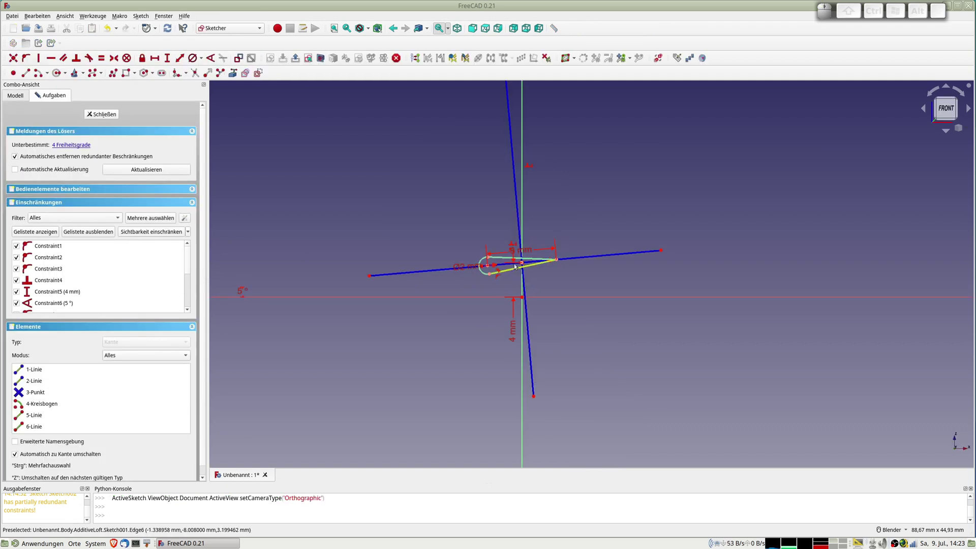
scroll(521, 259, up, 2)
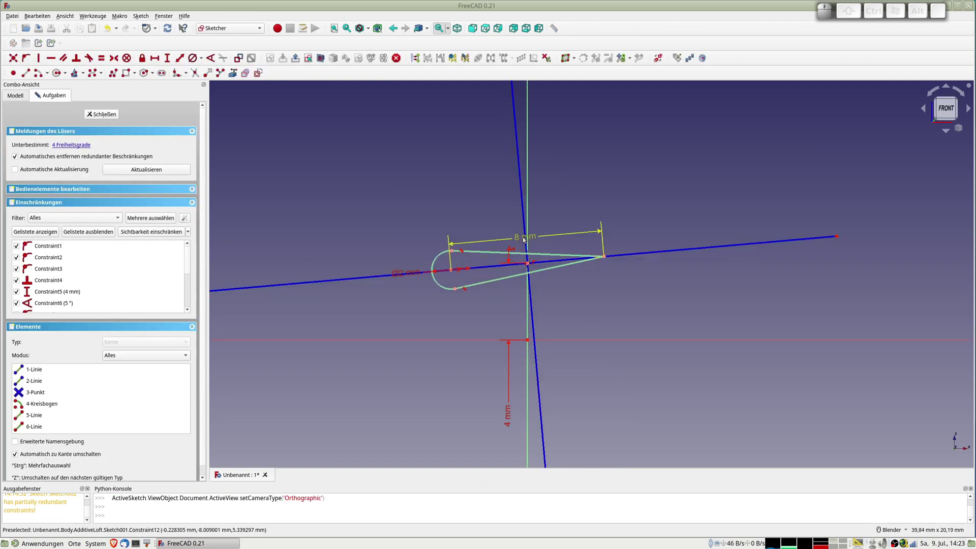
double_click(524, 238)
text(12)
key(Return)
click(109, 115)
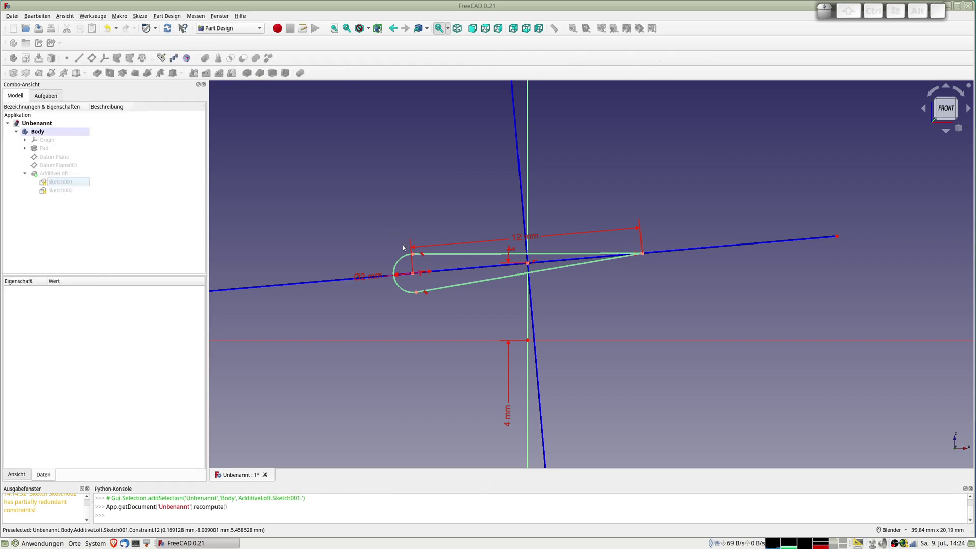
mouse_move(559, 254)
middle_down()
mouse_move(590, 232)
mouse_move(601, 178)
mouse_move(542, 151)
mouse_move(496, 211)
mouse_move(486, 248)
mouse_move(414, 236)
mouse_move(468, 266)
mouse_move(499, 239)
mouse_move(495, 224)
mouse_move(569, 179)
mouse_move(442, 286)
mouse_move(432, 282)
middle_up()
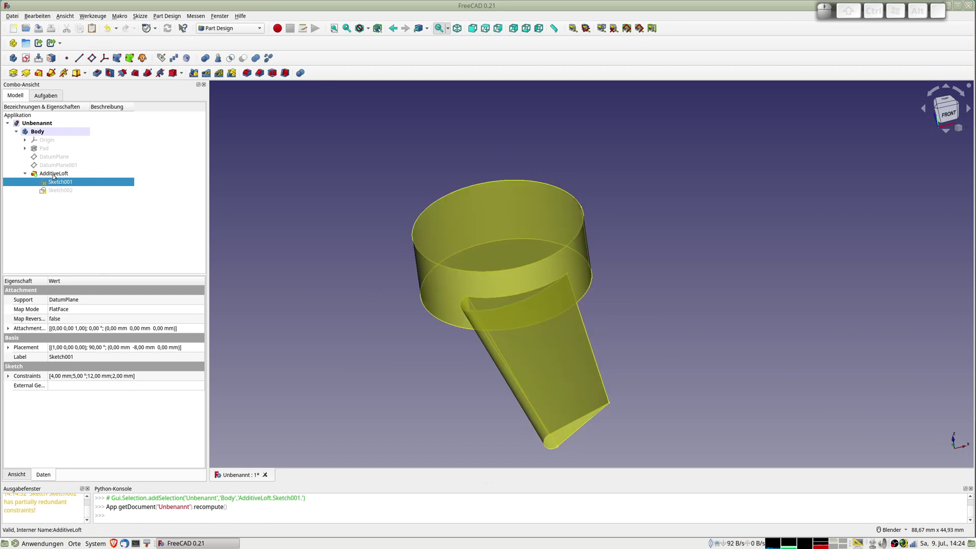
Polar-pattern the AdditiveLoft around the base Z axis with 7 occurrences
click(53, 174)
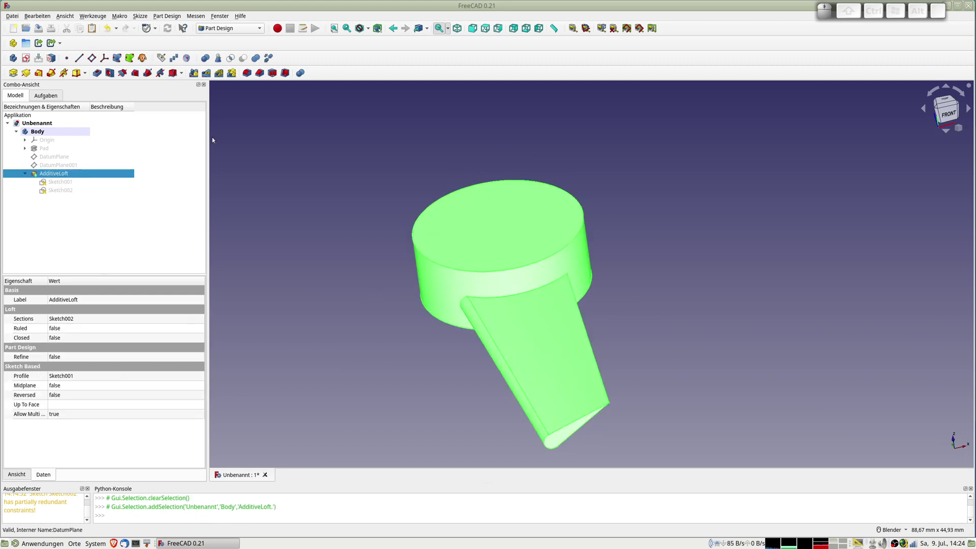
click(220, 76)
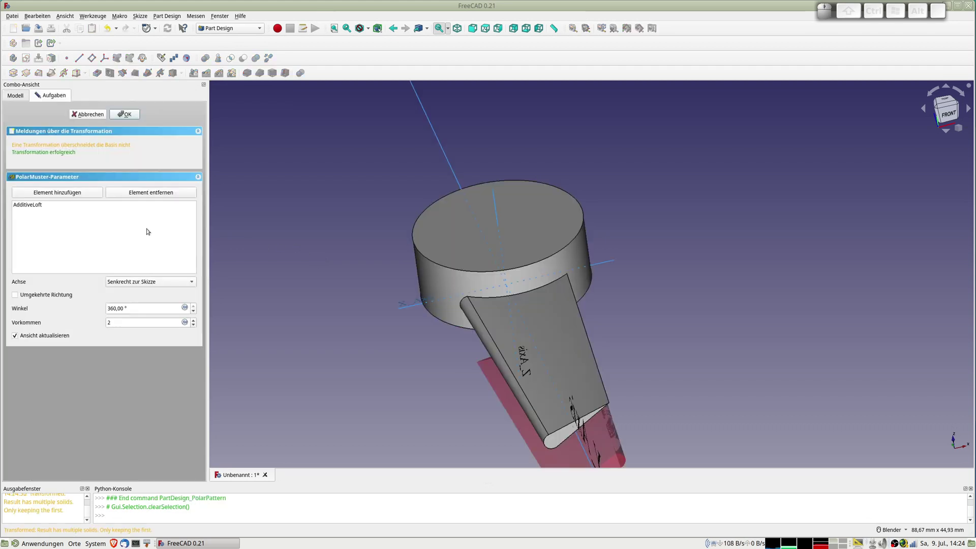
click(143, 282)
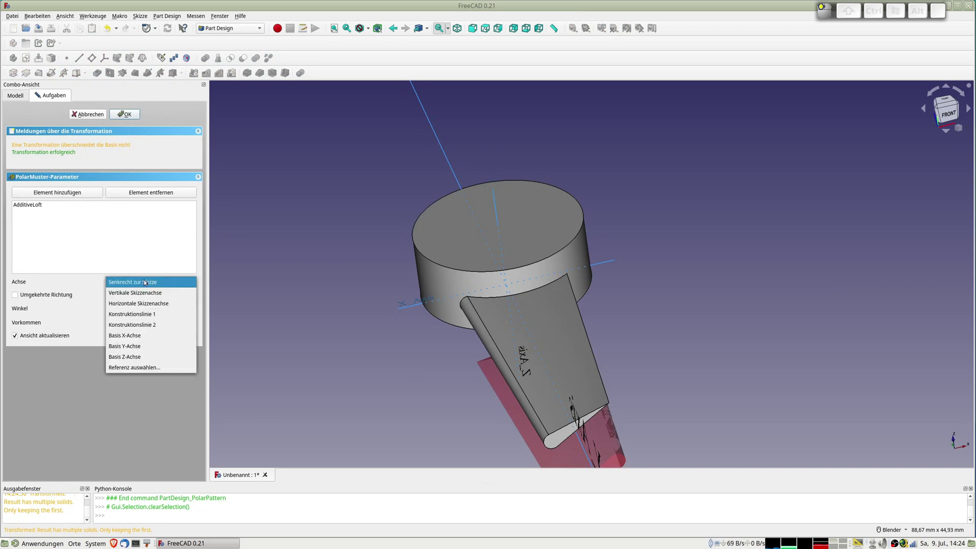
click(127, 357)
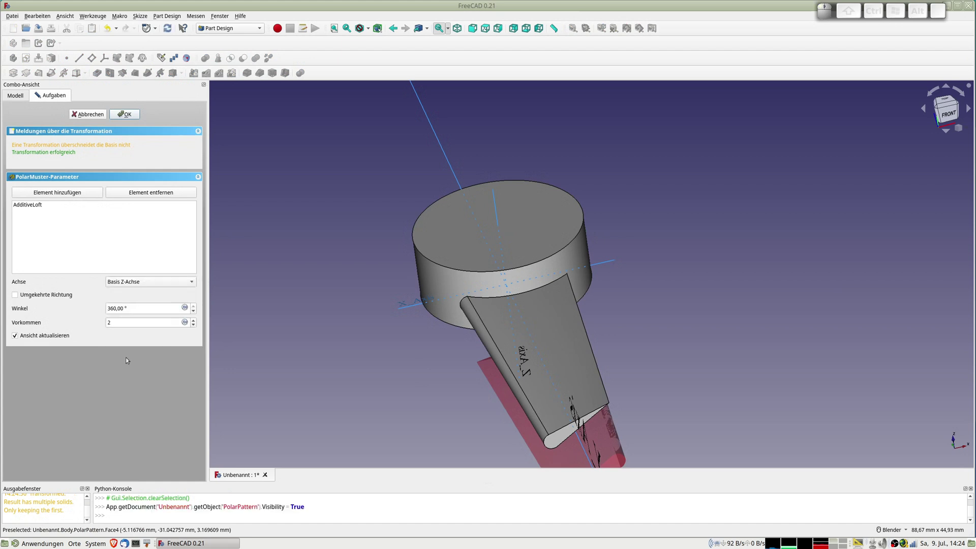
click(136, 319)
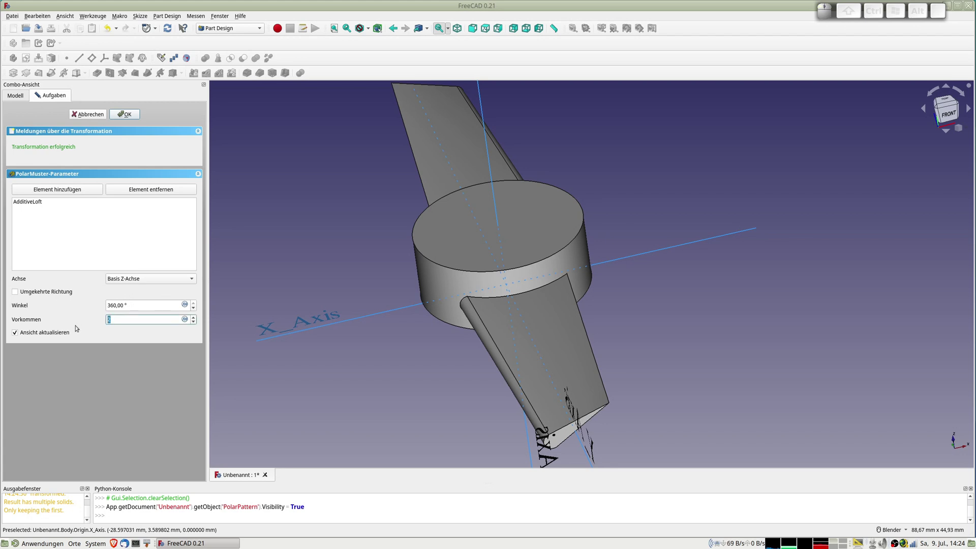
text(7)
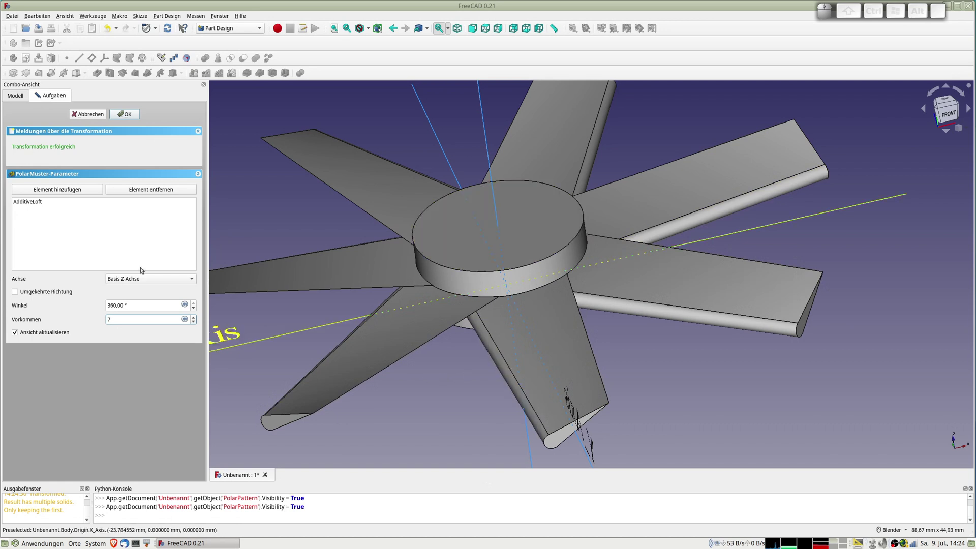
click(130, 114)
mouse_move(441, 260)
middle_down()
mouse_move(535, 175)
mouse_move(408, 215)
mouse_move(436, 233)
mouse_move(484, 198)
mouse_move(509, 203)
mouse_move(501, 211)
middle_up()
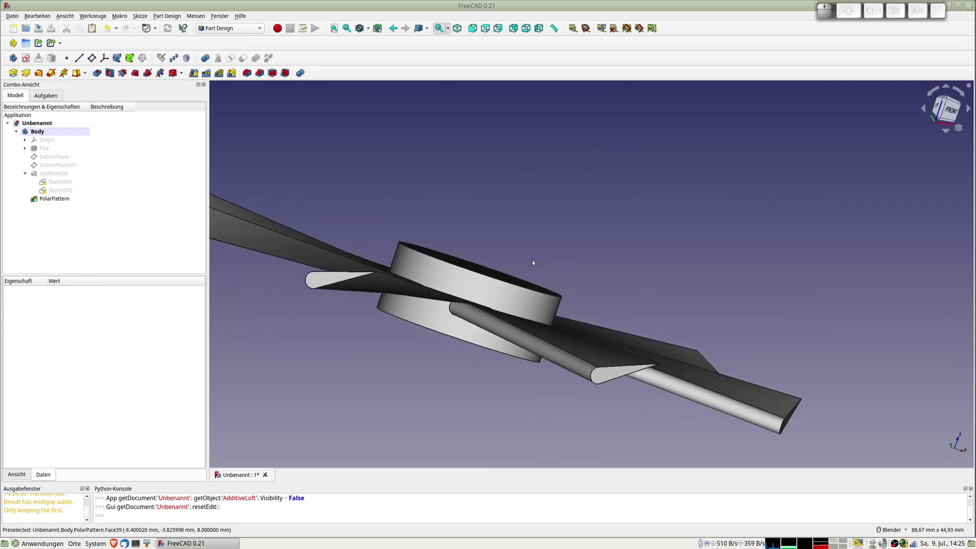
middle_drag(468, 323, 458, 322)
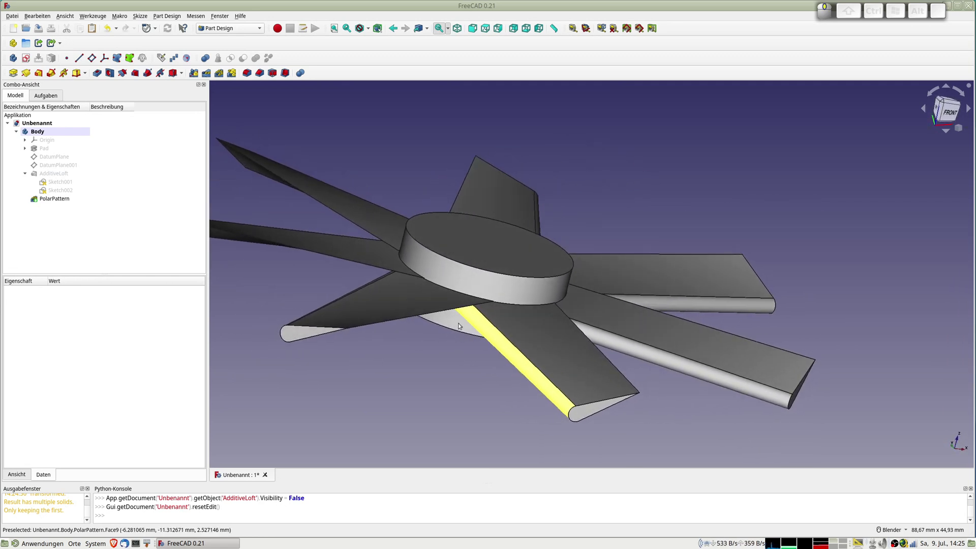
Change Sketch001's blade angle from 5° to 10° and close the sketch
double_click(59, 181)
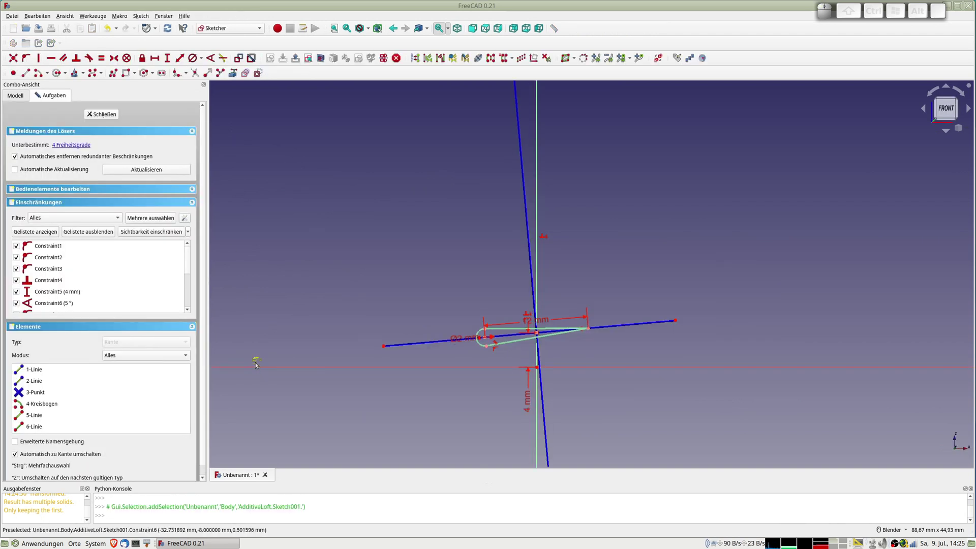
double_click(256, 363)
text(10)
key(Return)
click(103, 115)
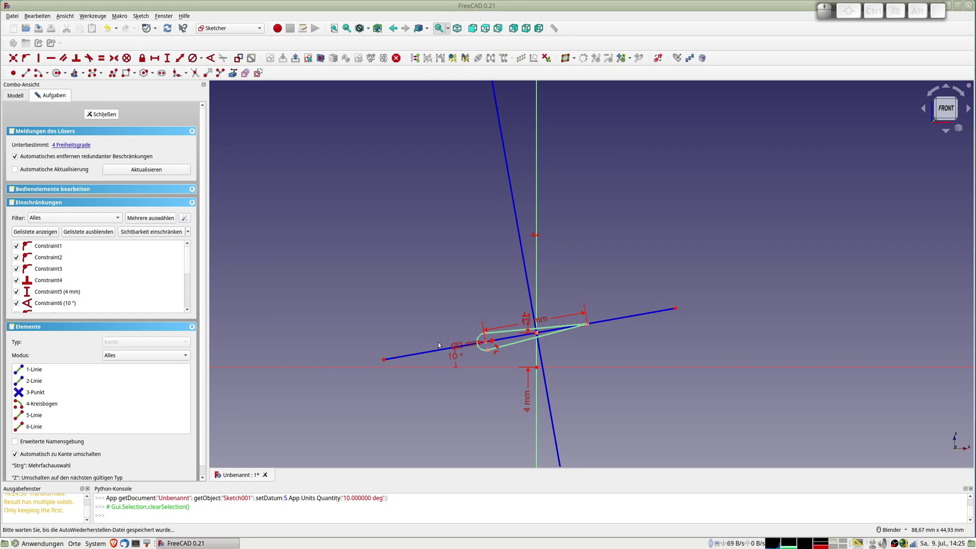
Orbit around the seven-bladed impeller and select the hub's top face
mouse_move(438, 343)
middle_down()
mouse_move(500, 302)
mouse_move(453, 387)
mouse_move(462, 311)
middle_up()
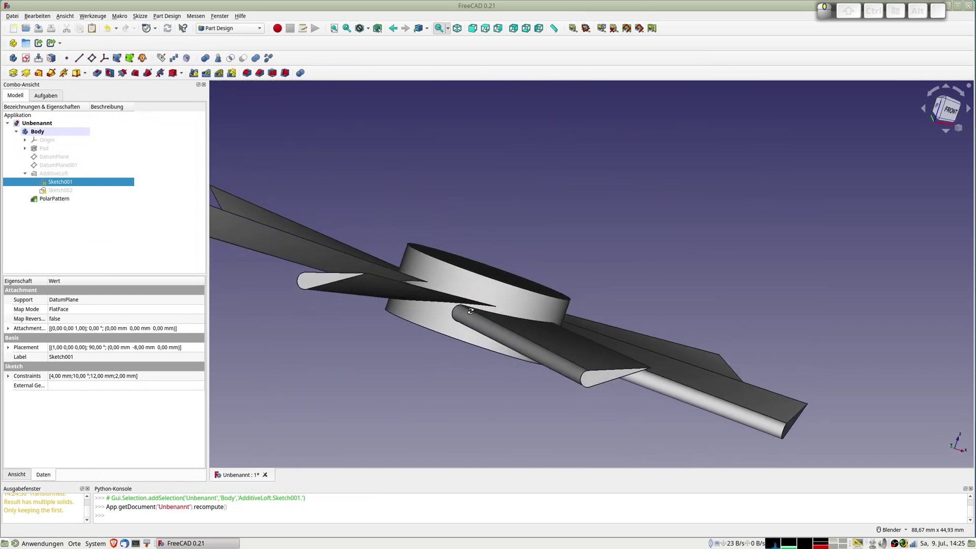
scroll(462, 311, down, 3)
mouse_move(462, 310)
middle_down()
mouse_move(439, 331)
mouse_move(492, 273)
mouse_move(443, 304)
mouse_move(463, 290)
middle_up()
scroll(439, 330, down, 2)
key(1)
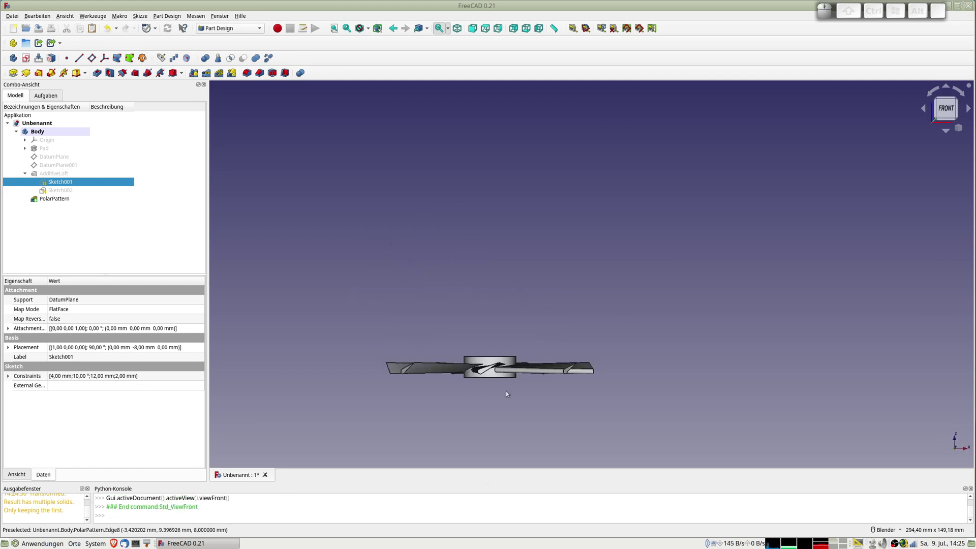
scroll(505, 391, up, 5)
middle_drag(493, 363, 507, 381)
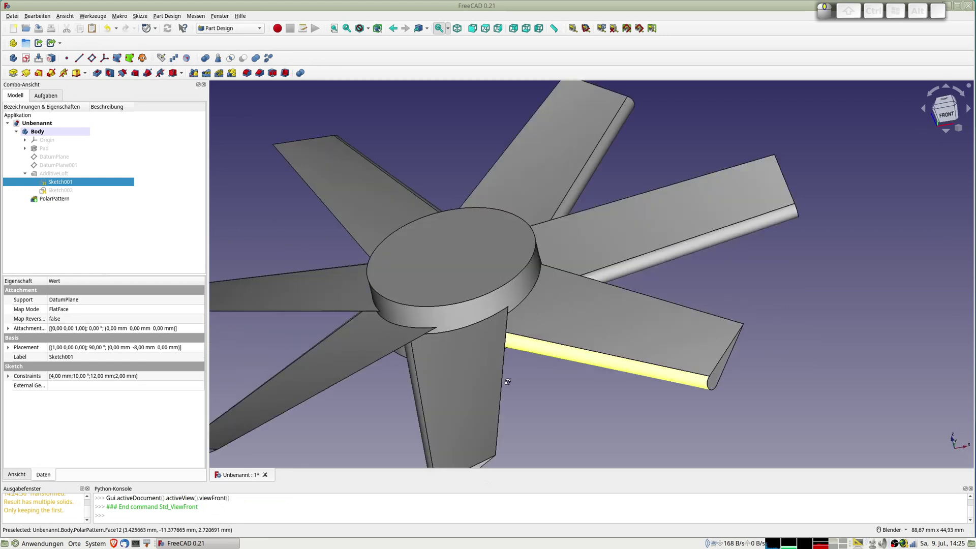
click(414, 281)
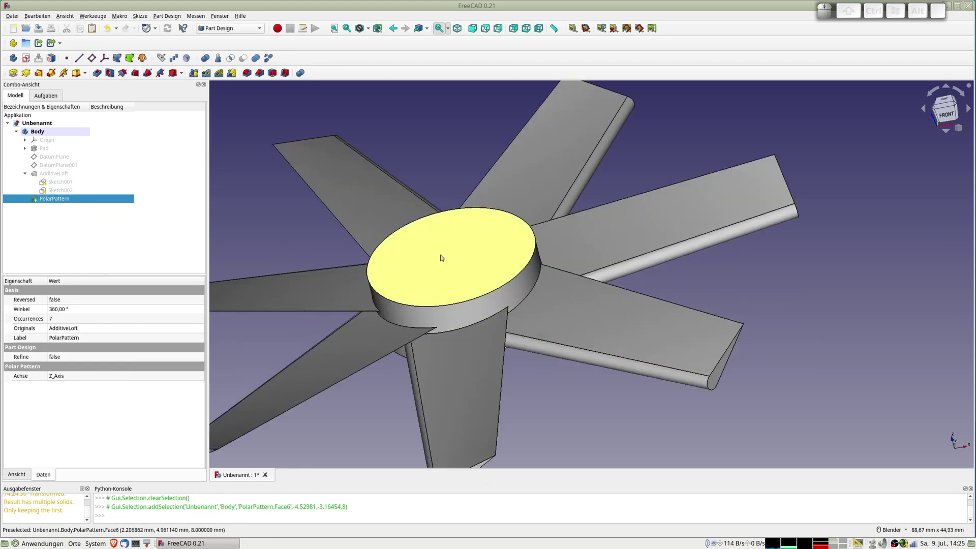
mouse_move(401, 295)
middle_down()
mouse_move(580, 278)
mouse_move(584, 320)
middle_up()
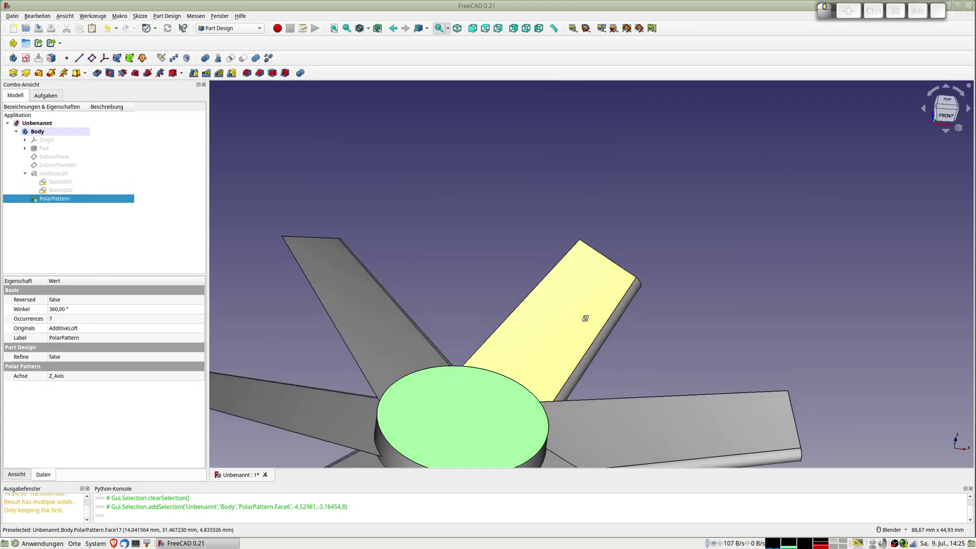
shift+middle_drag(496, 362, 290, 232)
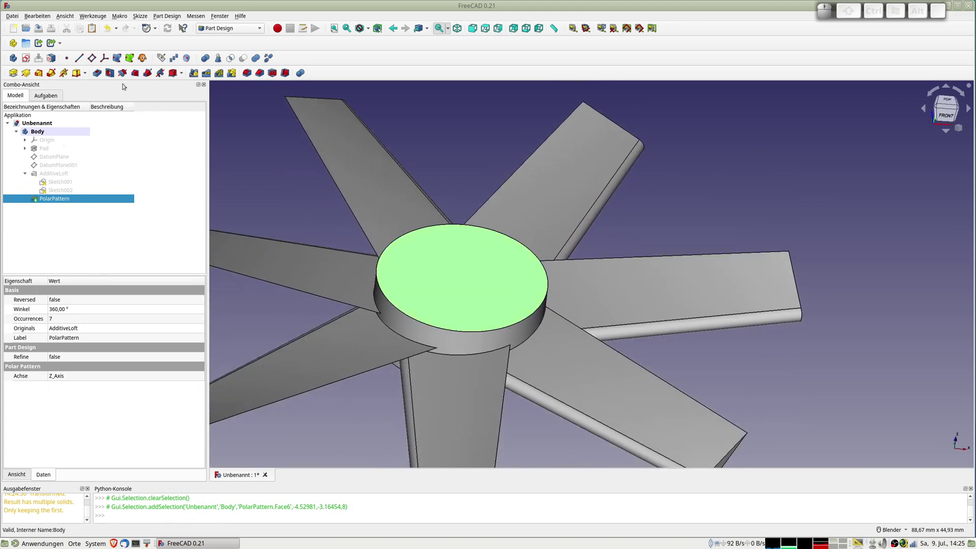
Sketch a circle centred on the origin on the hub's top face
click(25, 58)
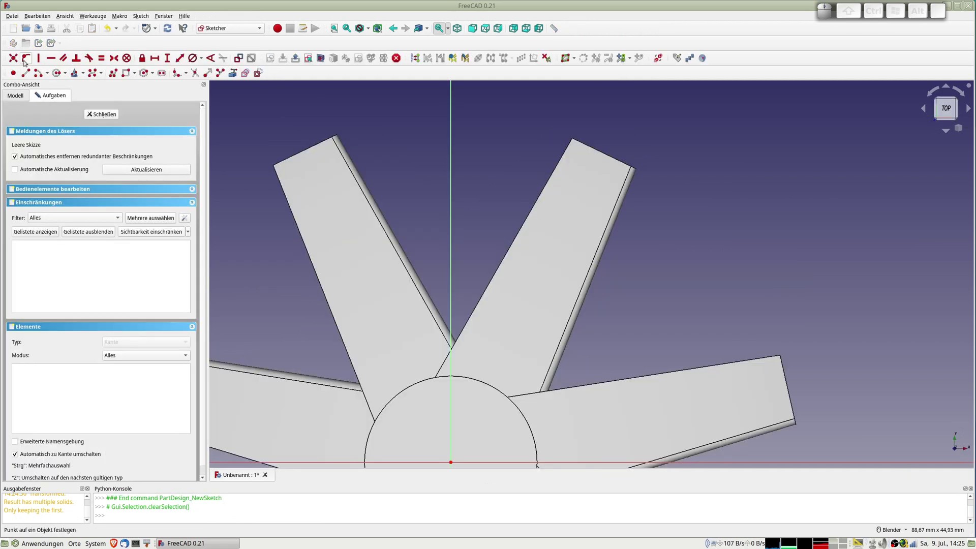
shift+middle_drag(389, 307, 388, 154)
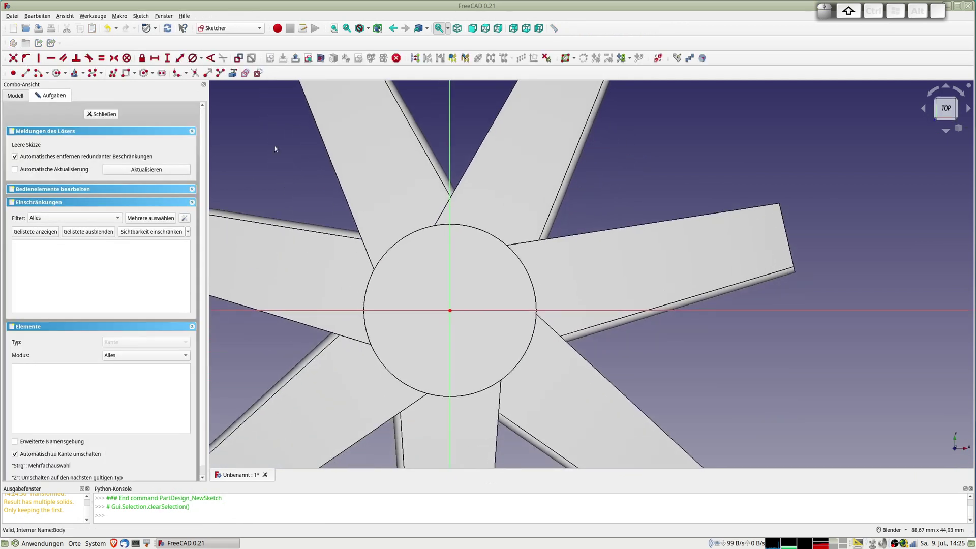
click(57, 73)
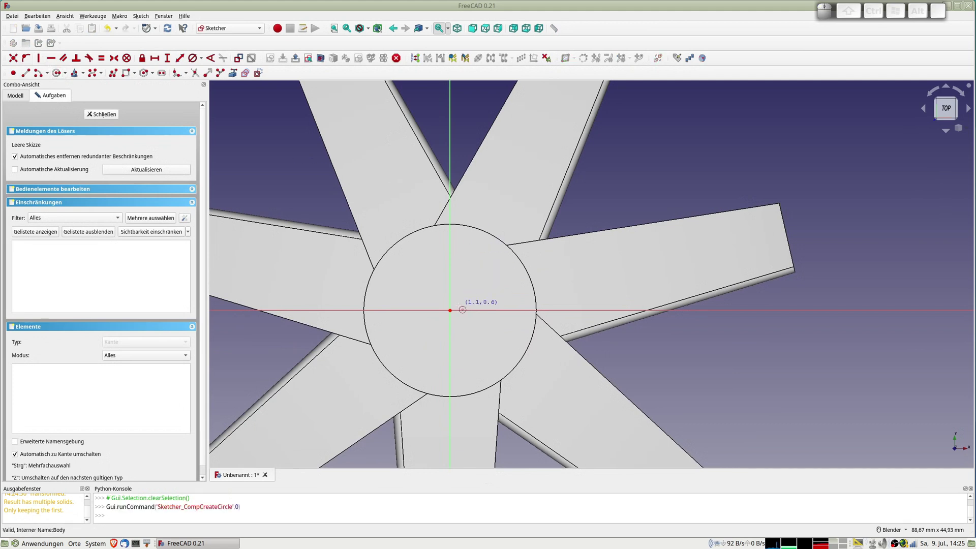
click(450, 311)
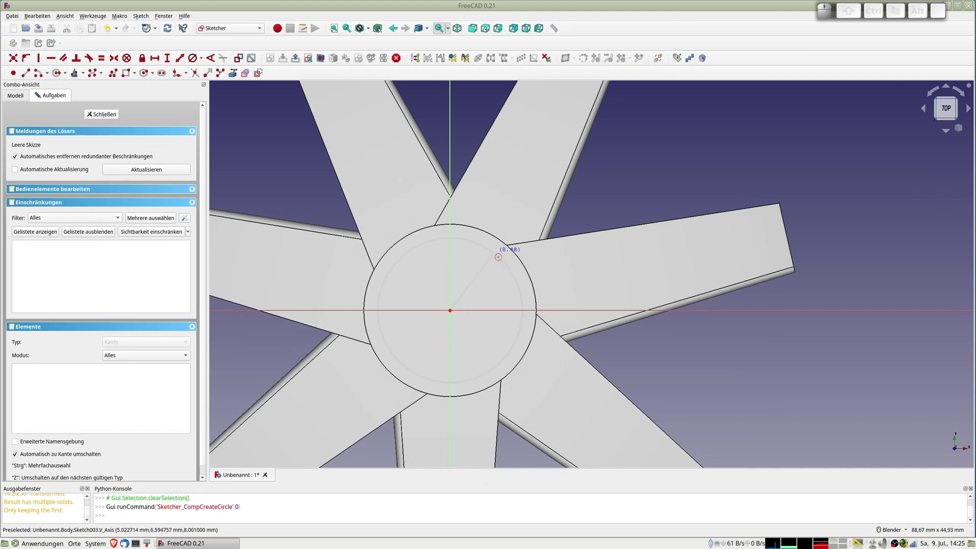
click(492, 255)
click(493, 252)
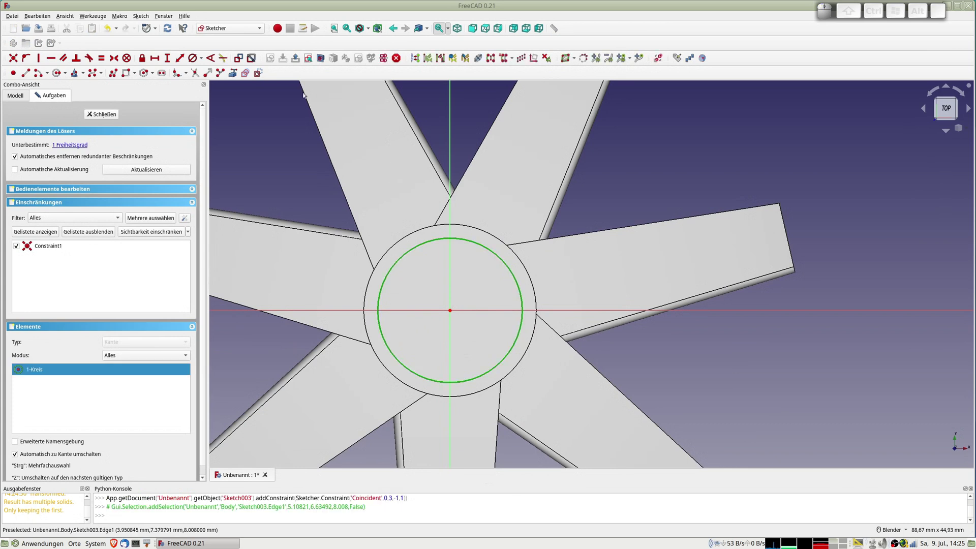
Constrain the hub circle to 18 mm diameter, change it to 16 mm, and close the sketch
click(192, 58)
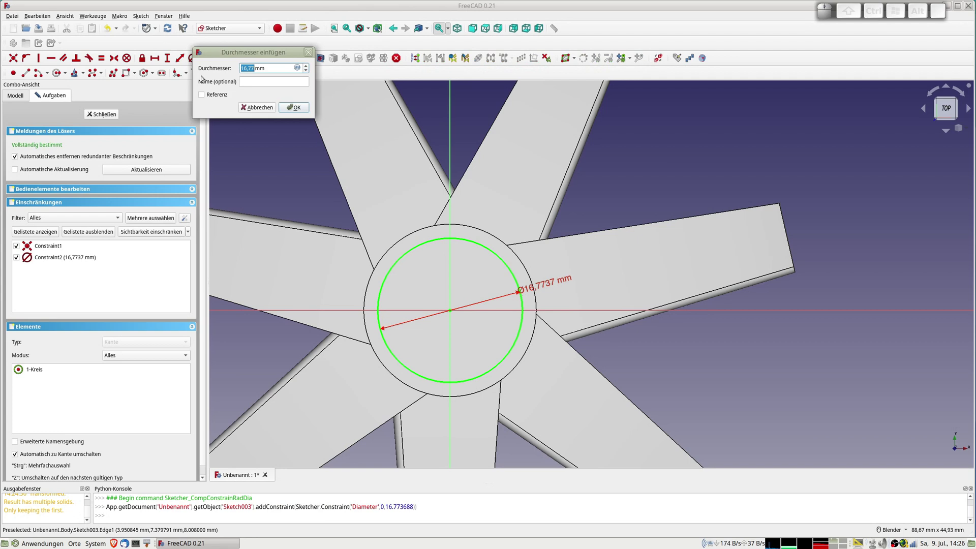
text(1)
text(8)
key(Return)
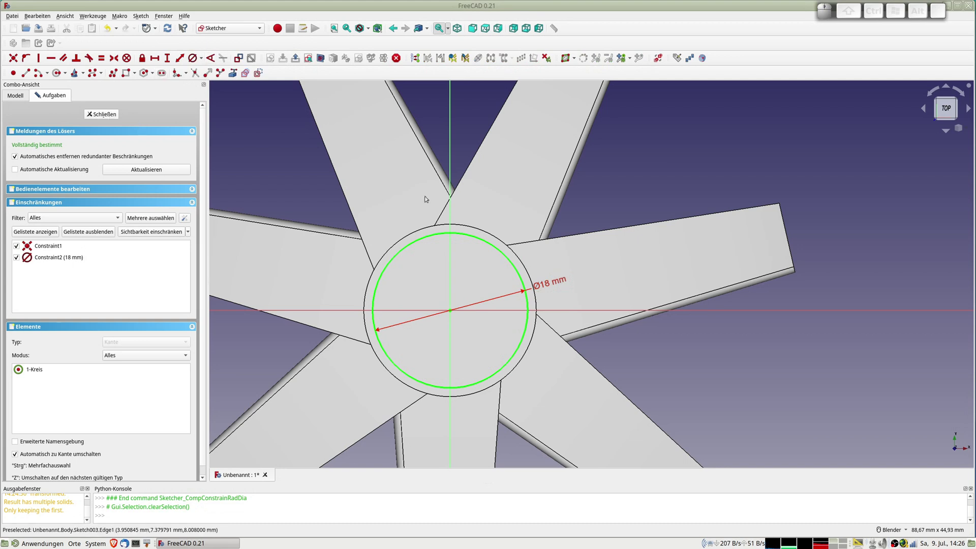
double_click(553, 286)
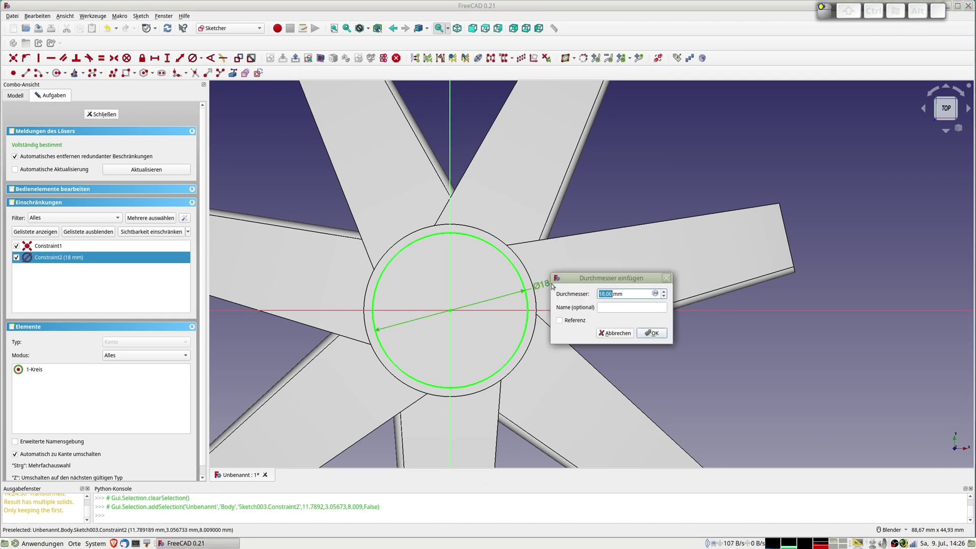
text(16)
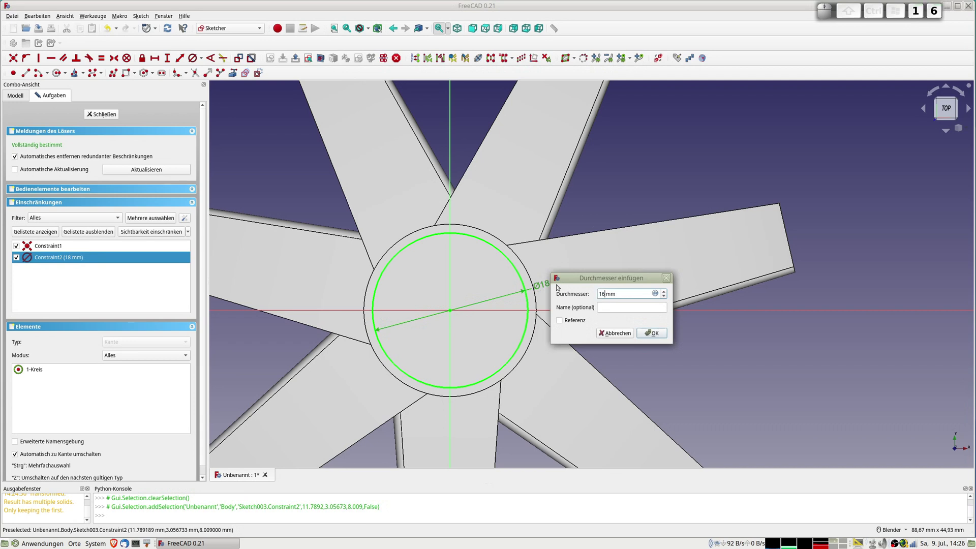
key(Return)
click(111, 113)
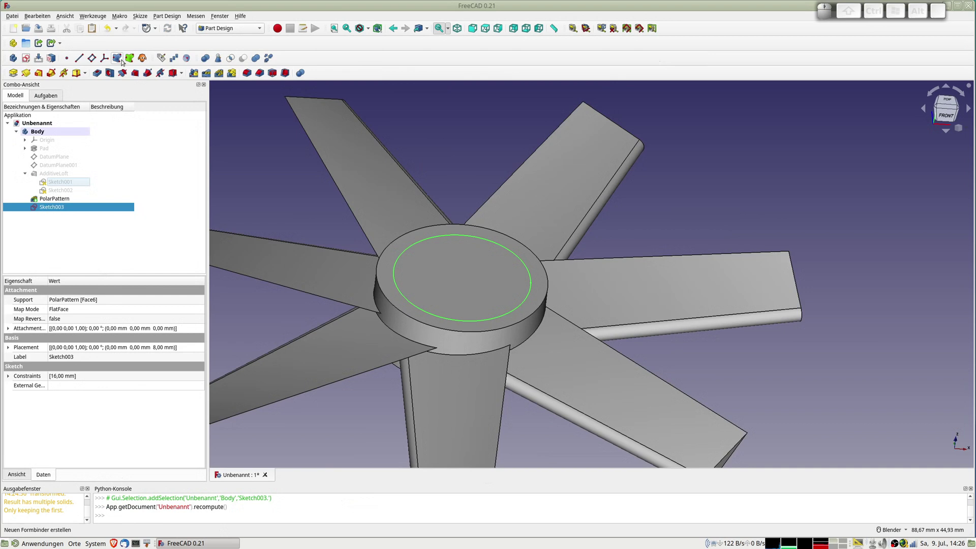
Pocket Sketch003 5 mm deep into the hub top, checking the preview from several angles
click(96, 72)
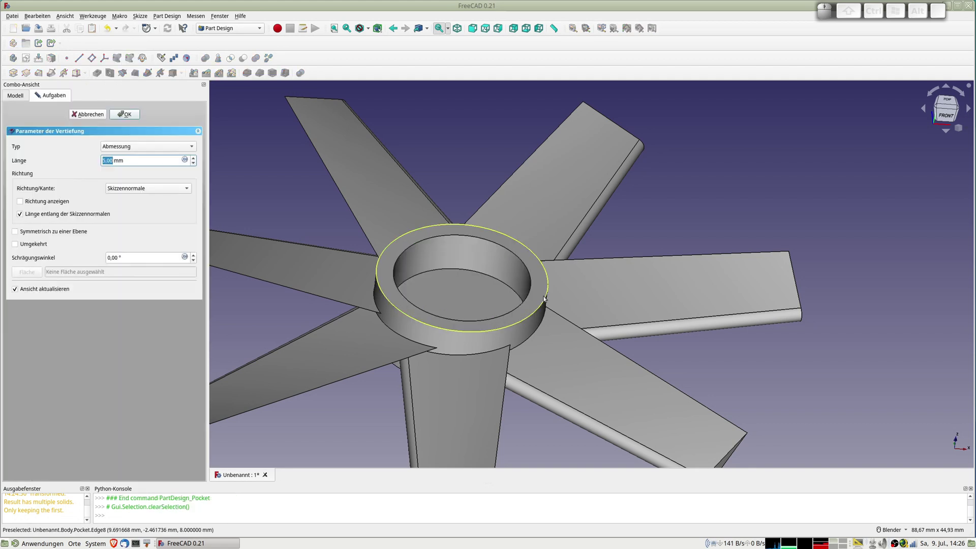
middle_drag(483, 321, 485, 290)
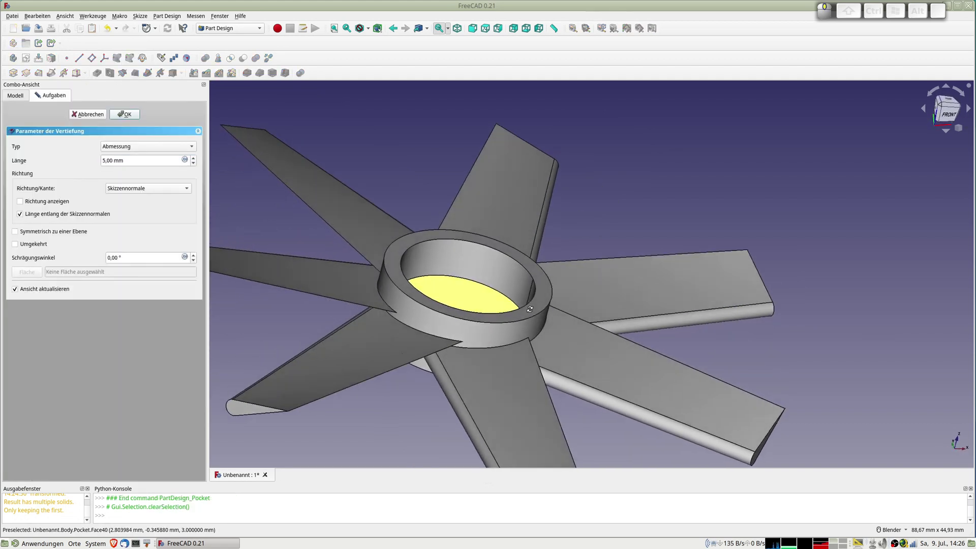
scroll(473, 298, down, 5)
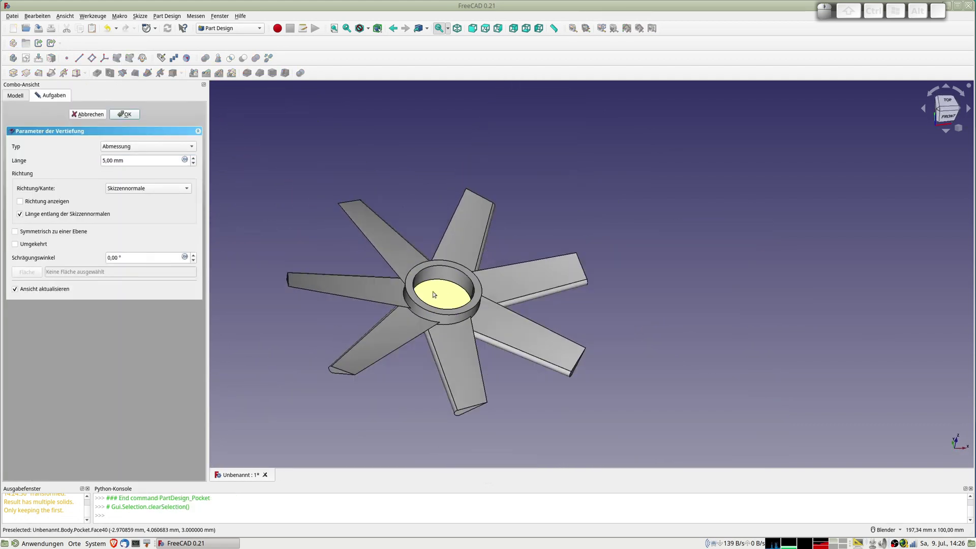
middle_drag(483, 303, 543, 240)
key(2)
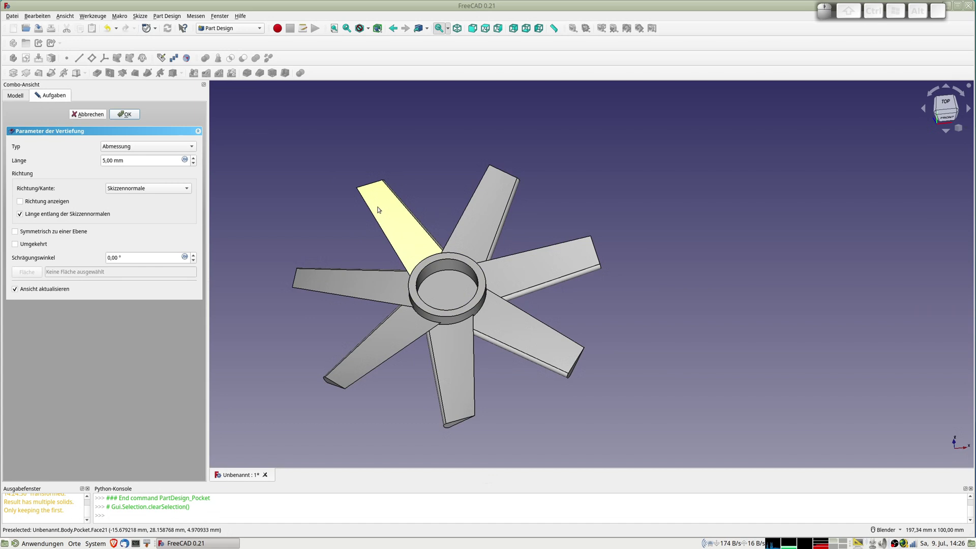
click(128, 115)
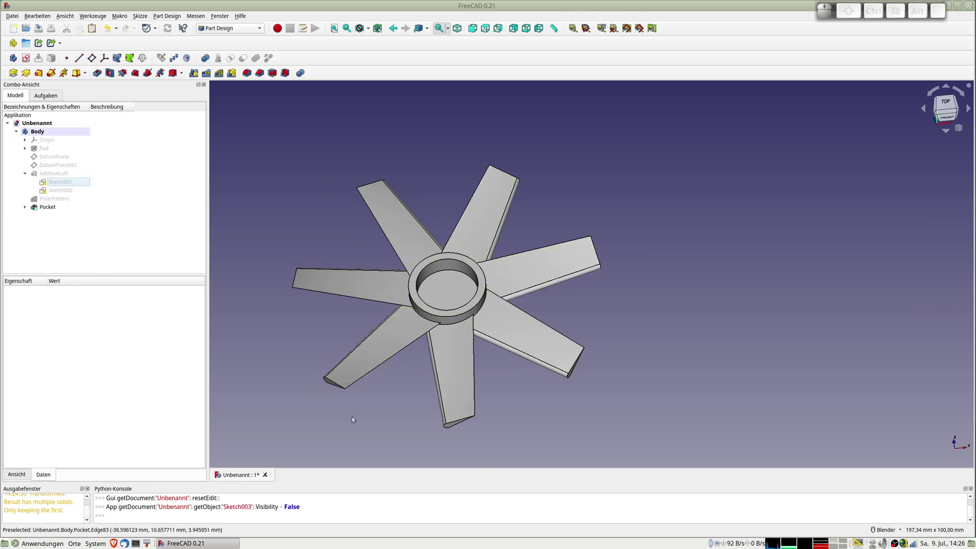
Show the body's origin planes and start a new sketch on XY_Plane
key(2)
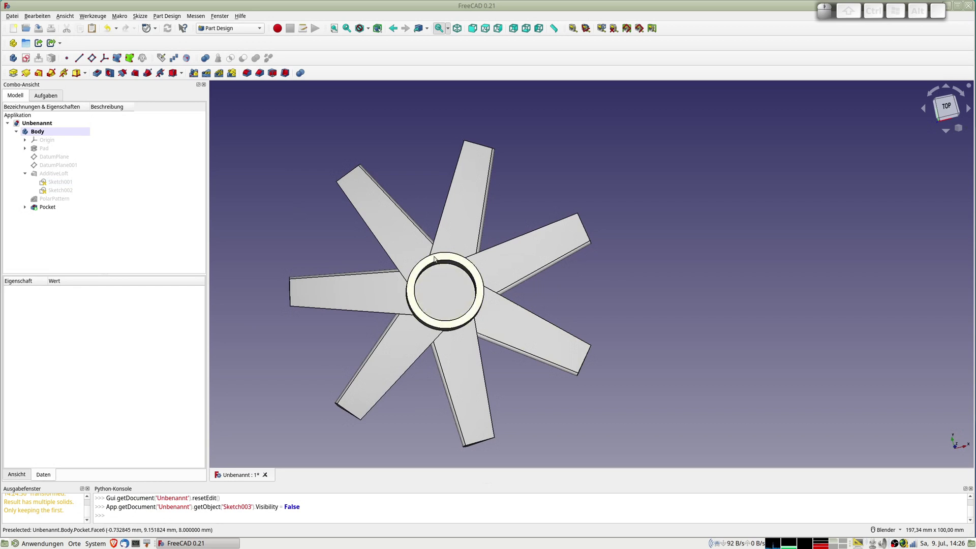
middle_drag(435, 259, 442, 268)
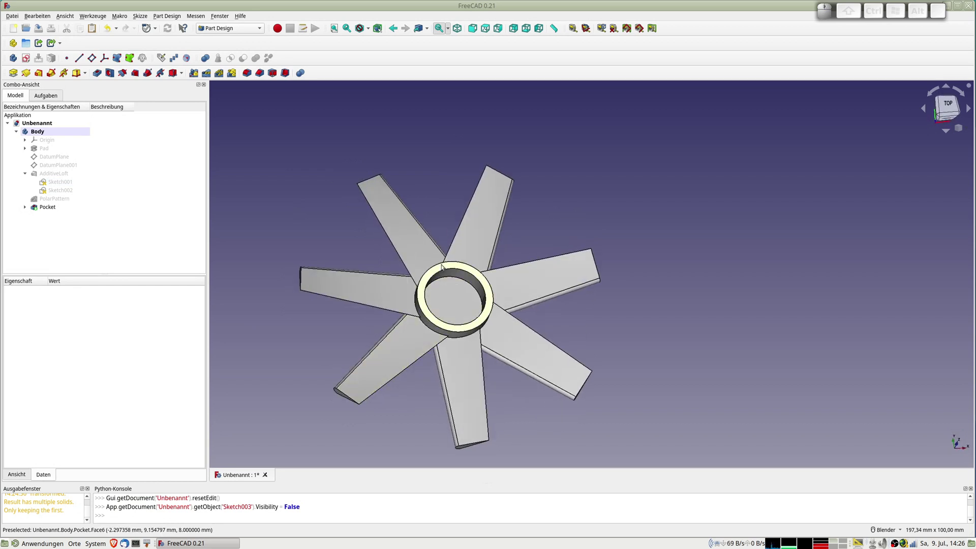
click(441, 268)
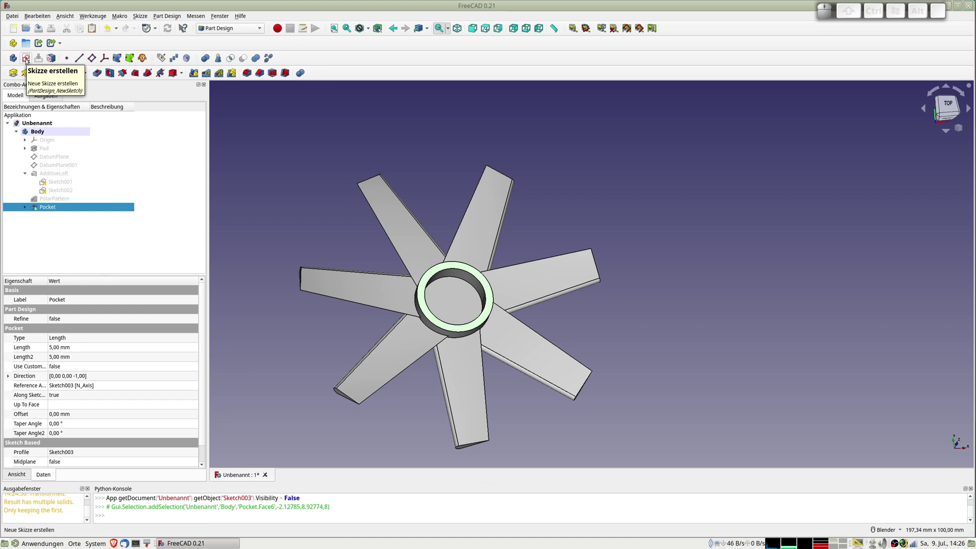
click(275, 141)
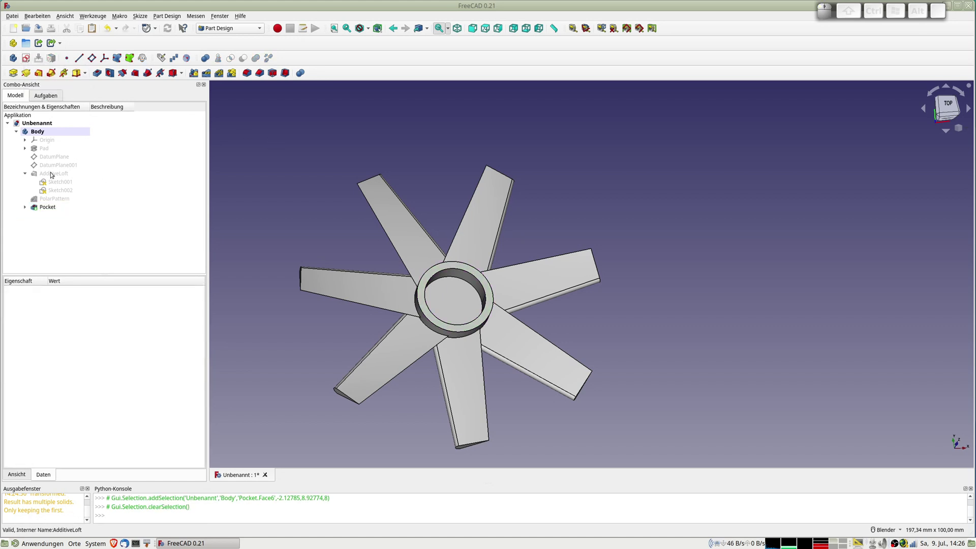
click(45, 140)
key(space)
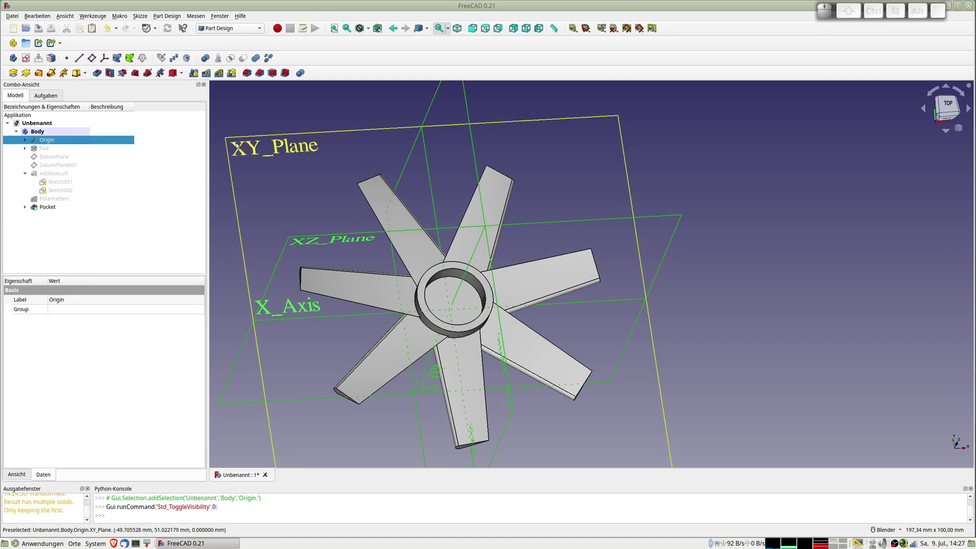
click(240, 149)
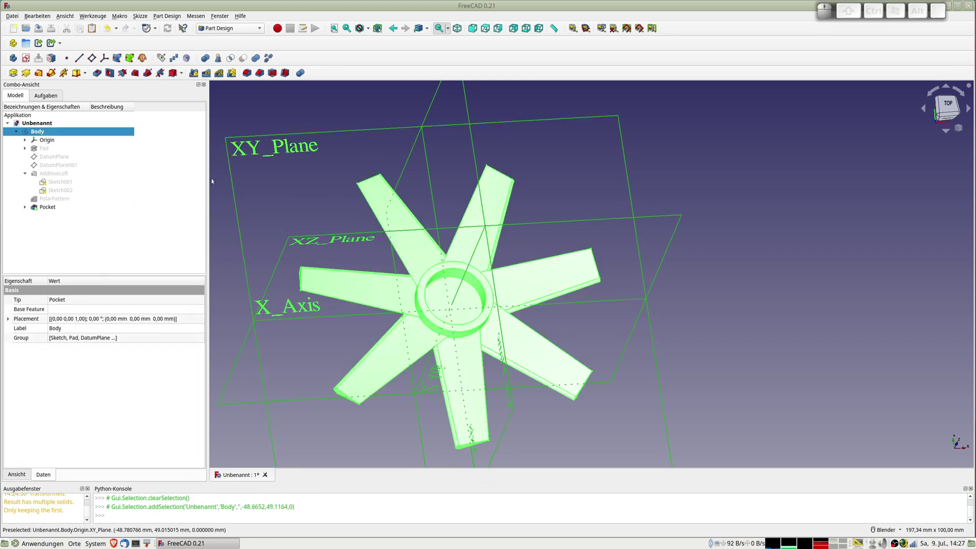
click(238, 153)
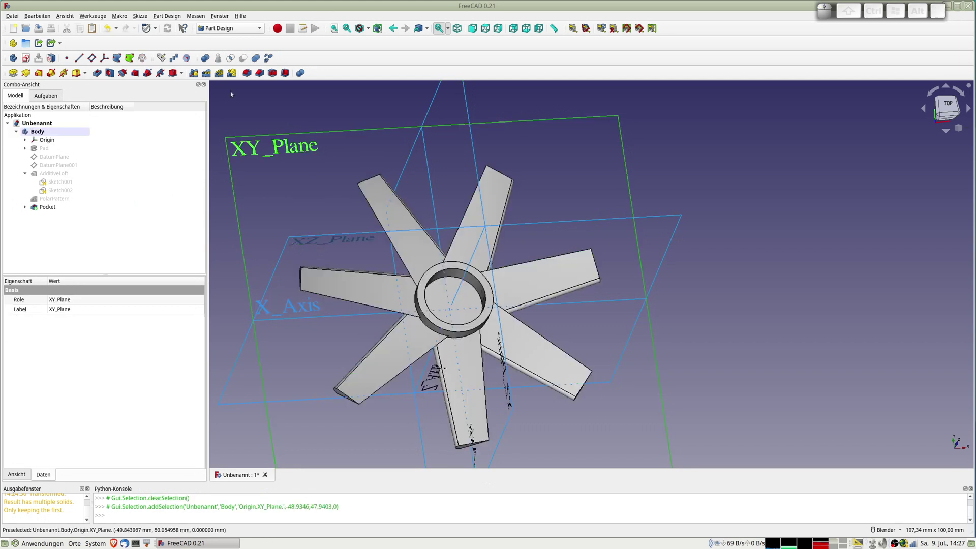
click(27, 59)
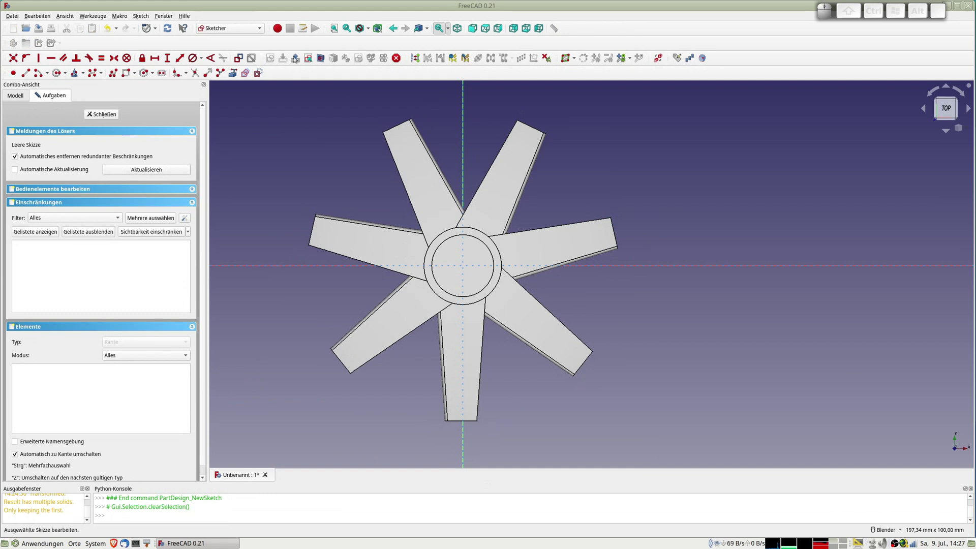
In section view, draw two concentric origin circles around the impeller and close the sketch
click(320, 58)
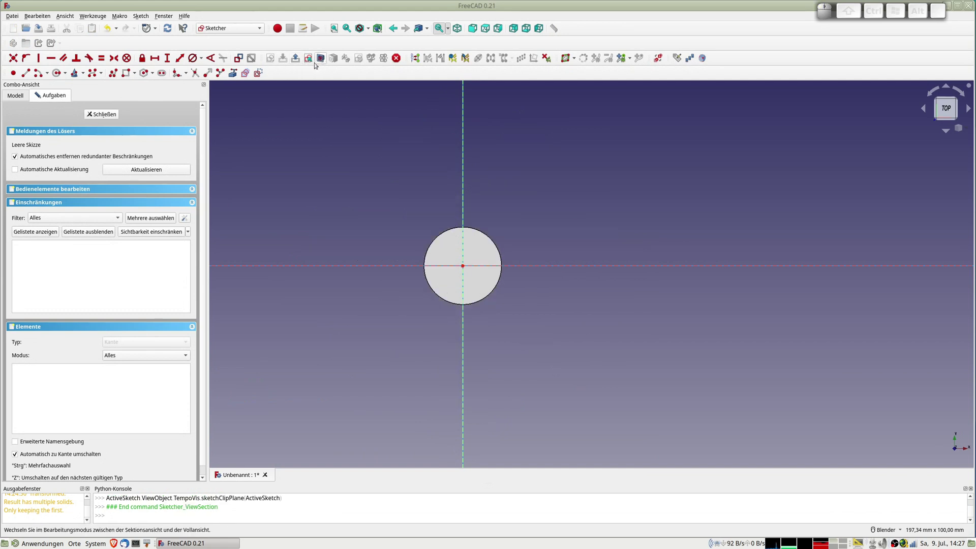
click(57, 72)
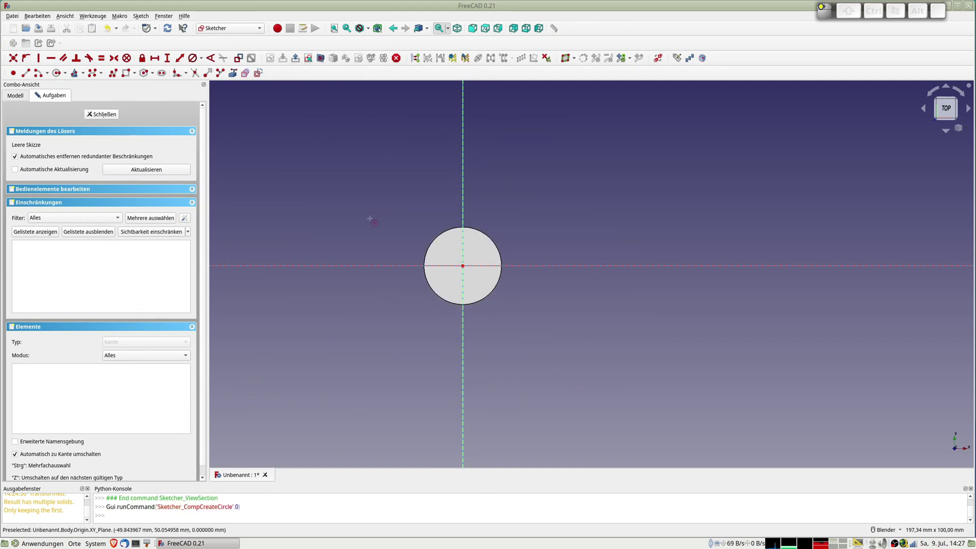
click(463, 265)
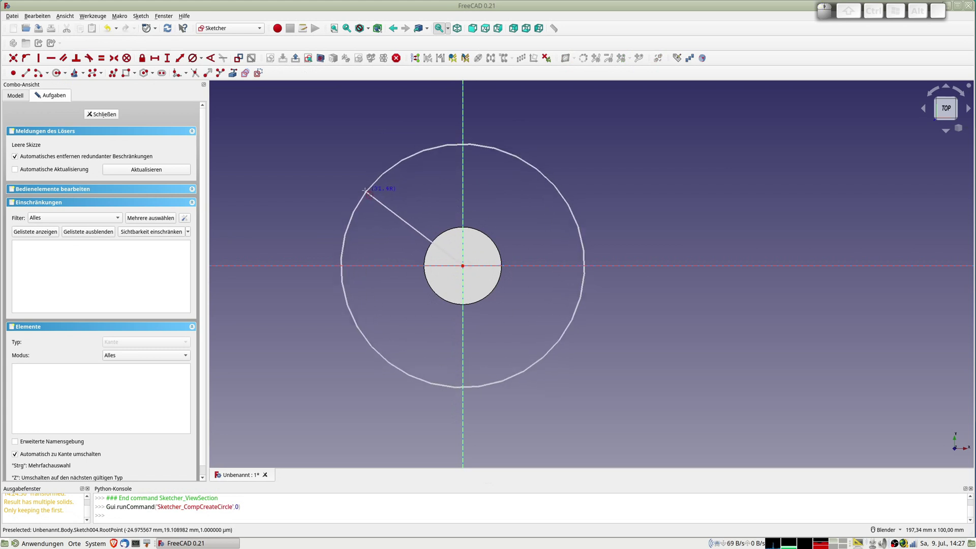
click(365, 190)
click(294, 168)
click(107, 117)
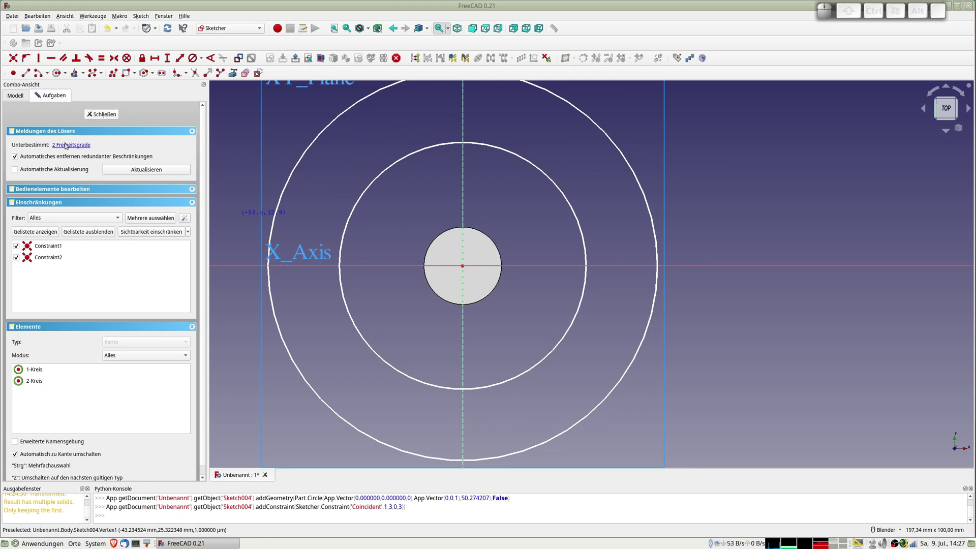
Reopen Sketch004, constrain the inner circle to 68 mm diameter, and close it
click(48, 141)
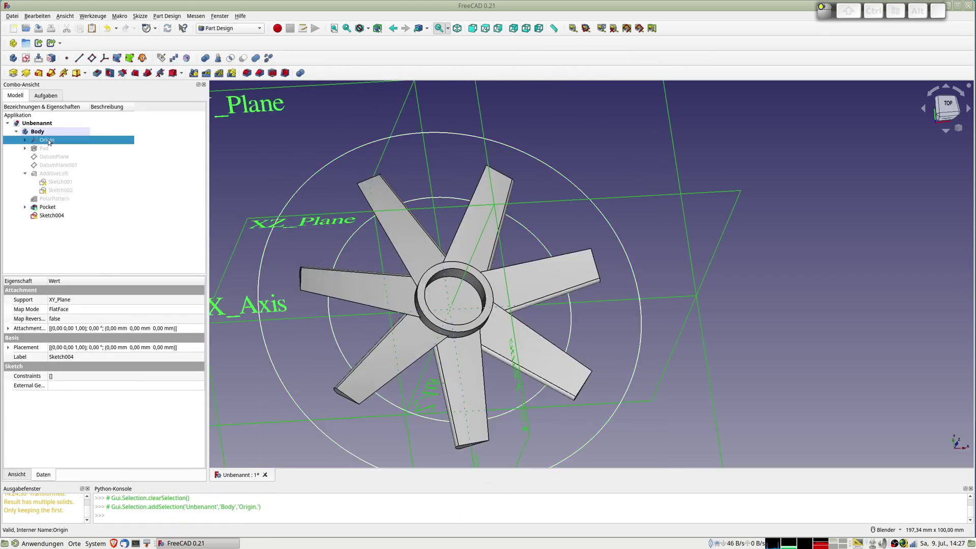
double_click(51, 215)
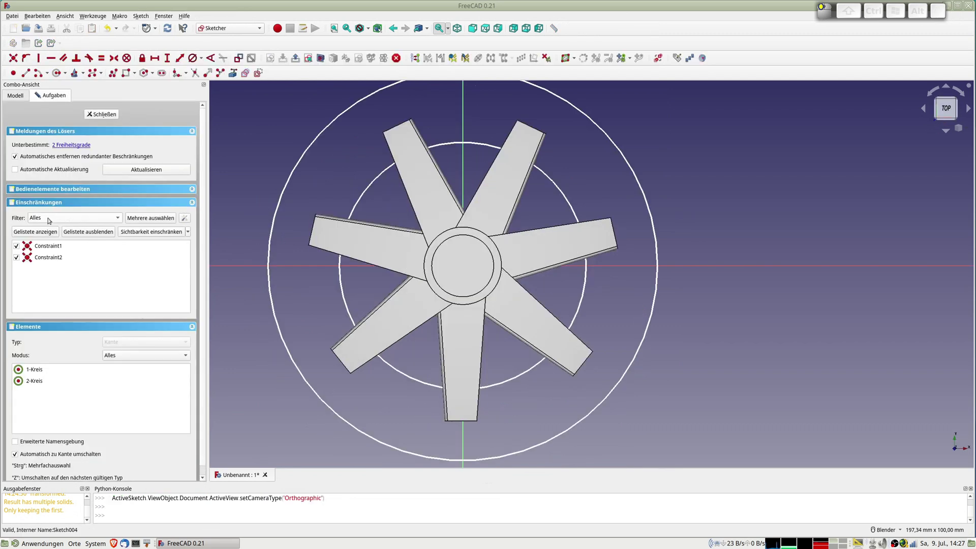
click(372, 183)
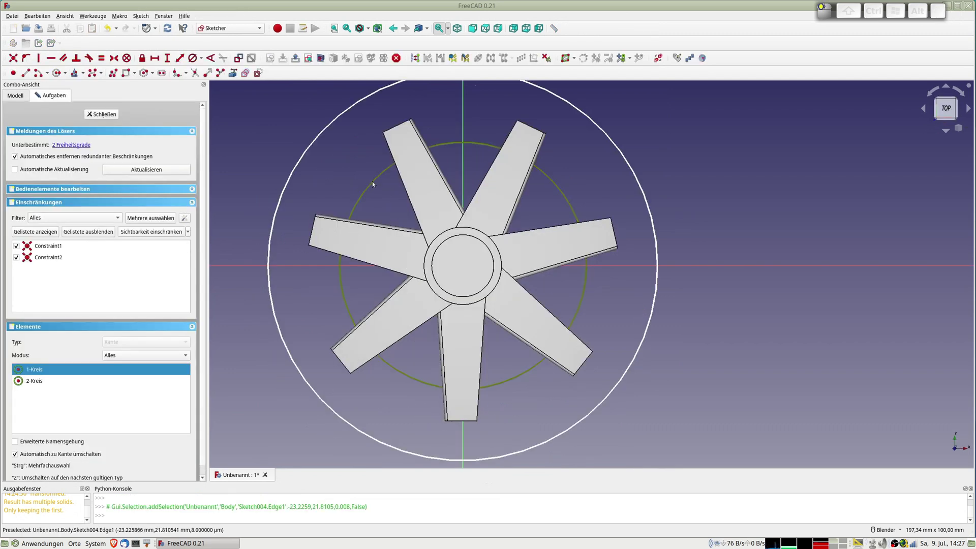
click(193, 58)
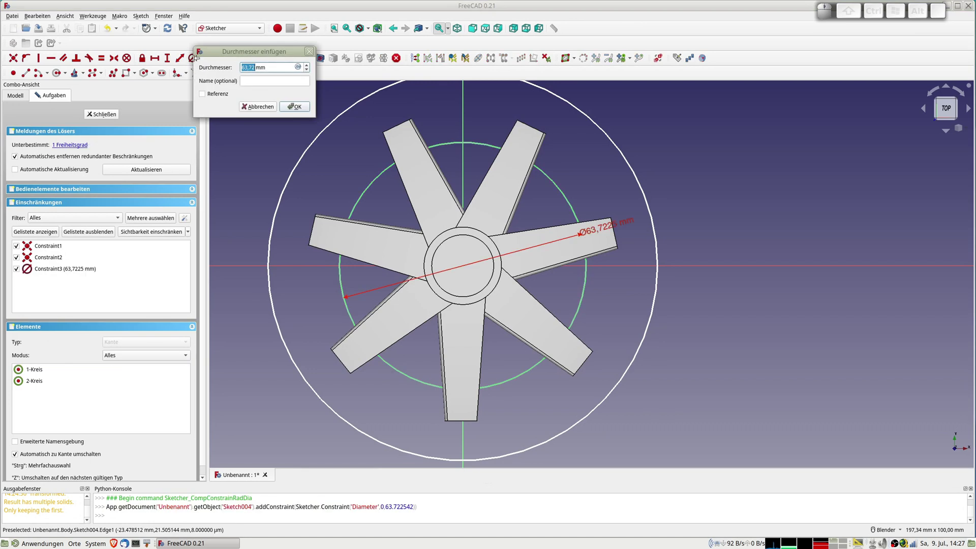
text(68)
key(Return)
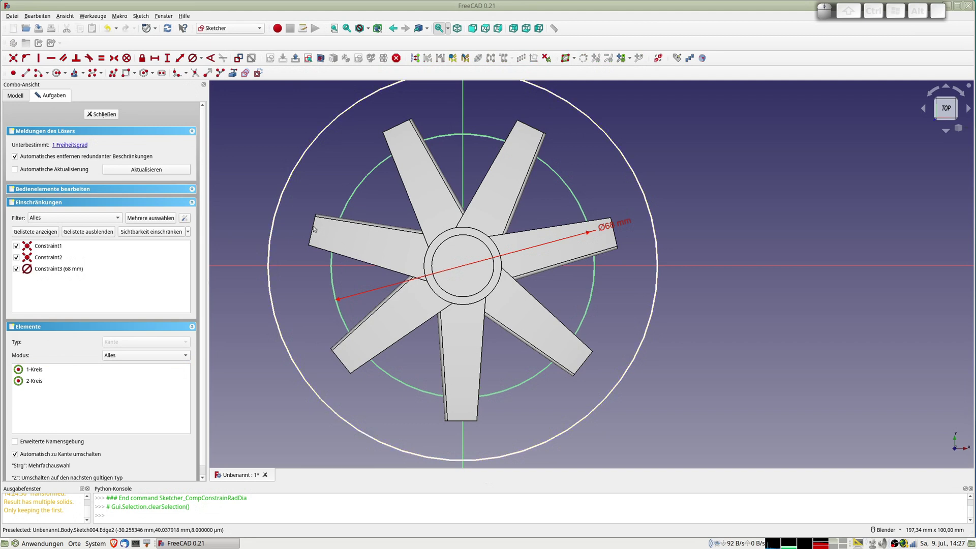
click(104, 115)
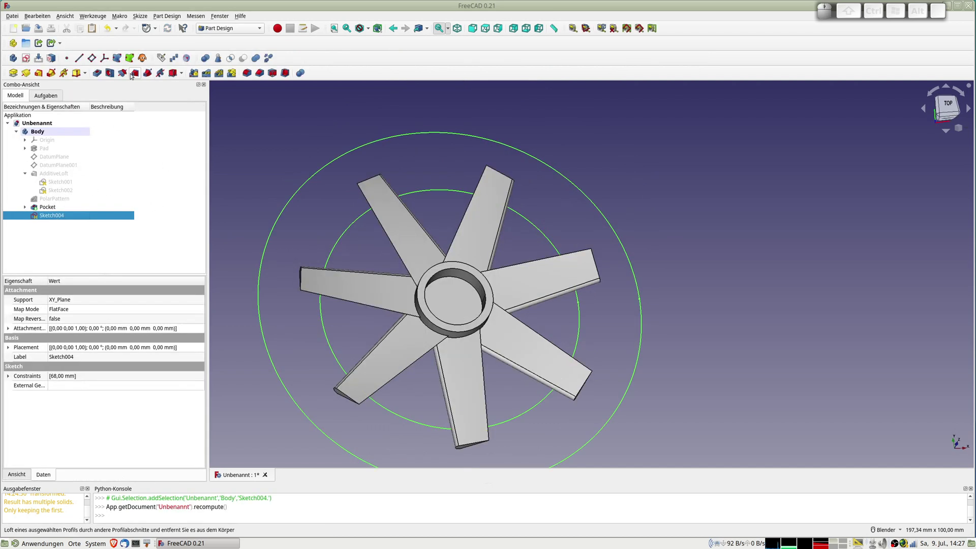
Pocket the Sketch004 ring with type 'Durch alles' to trim the blade tips
click(97, 73)
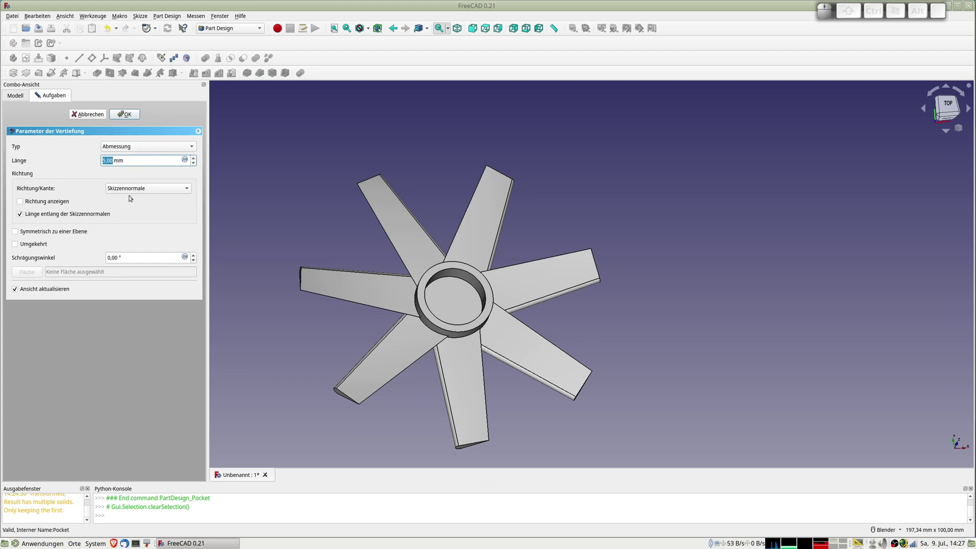
click(24, 235)
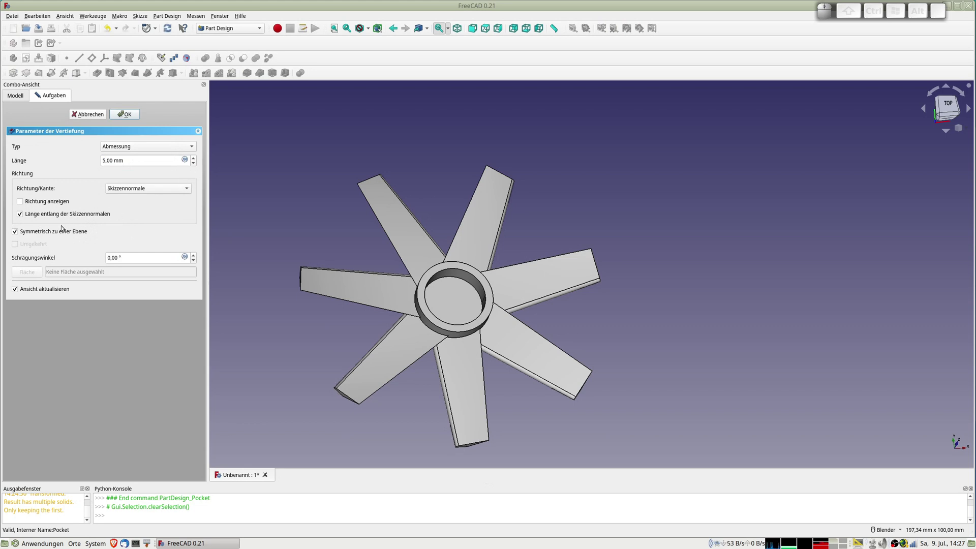
click(190, 149)
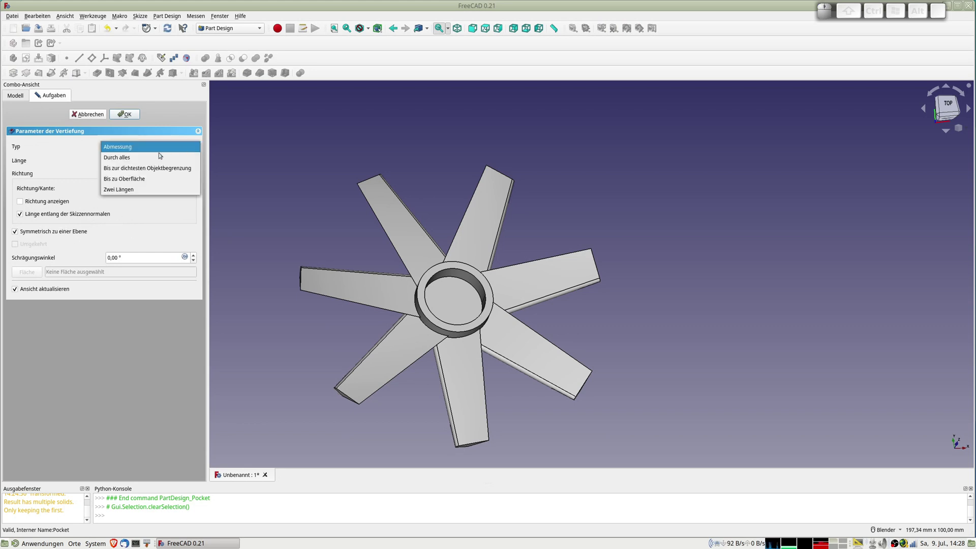
key(Escape)
key(Down)
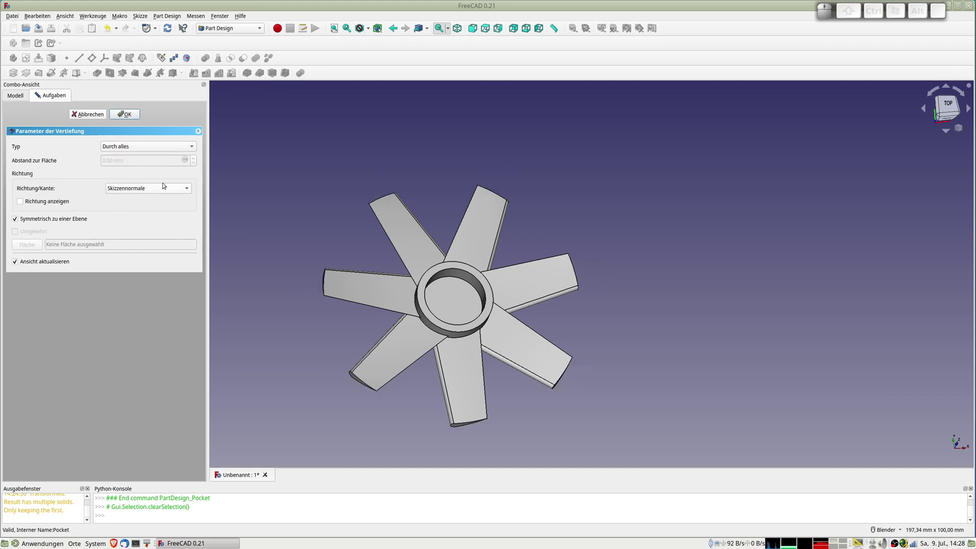
middle_drag(364, 280, 306, 273)
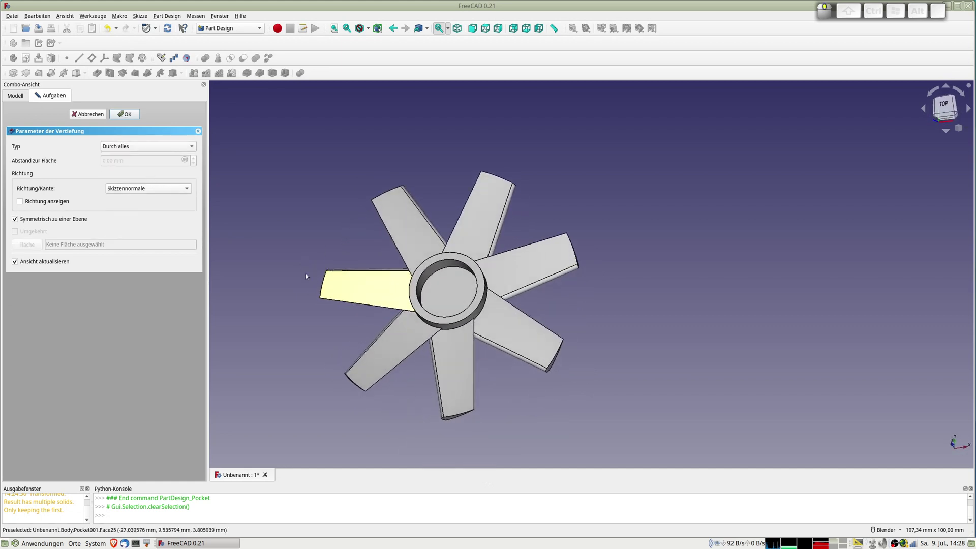
click(130, 121)
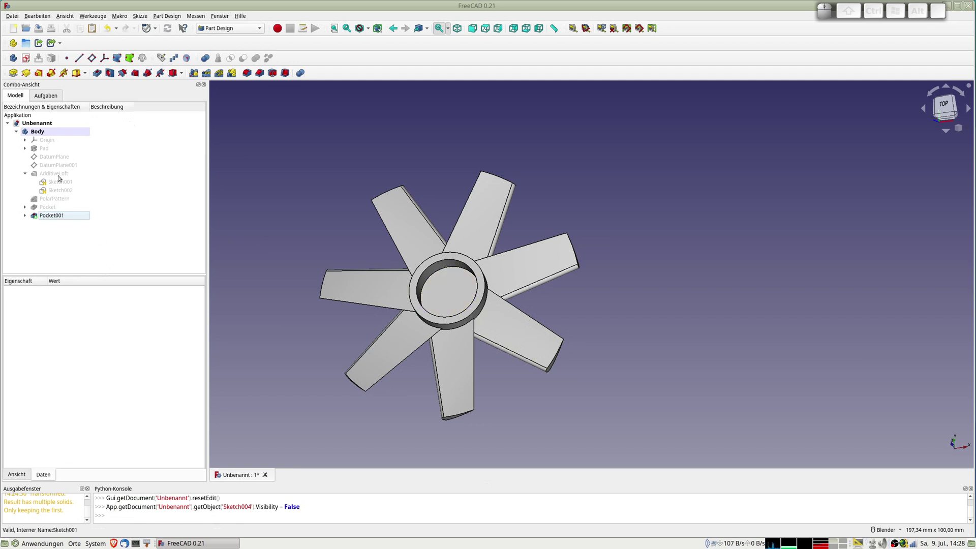
Create the empty second body Body001 for the ring
mouse_move(333, 254)
middle_down()
mouse_move(391, 268)
mouse_move(357, 266)
mouse_move(474, 209)
mouse_move(559, 231)
mouse_move(596, 256)
mouse_move(388, 279)
middle_up()
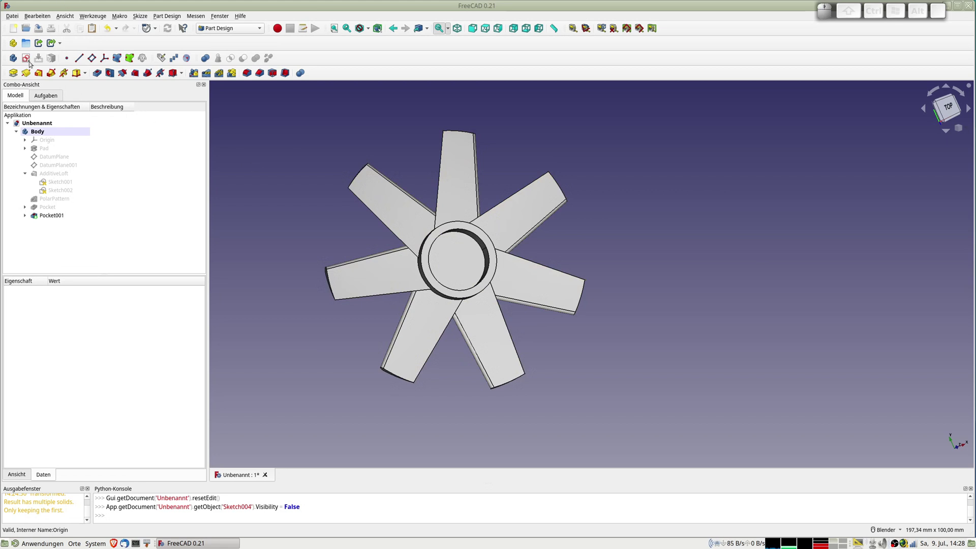
click(12, 57)
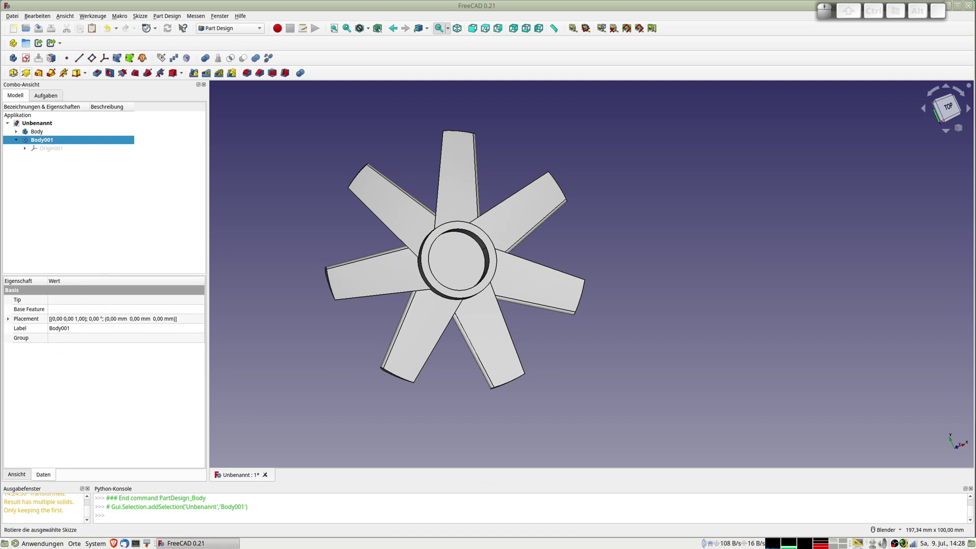
Start a sketch on XY_Plane001 and draw two concentric circles at the origin
click(25, 59)
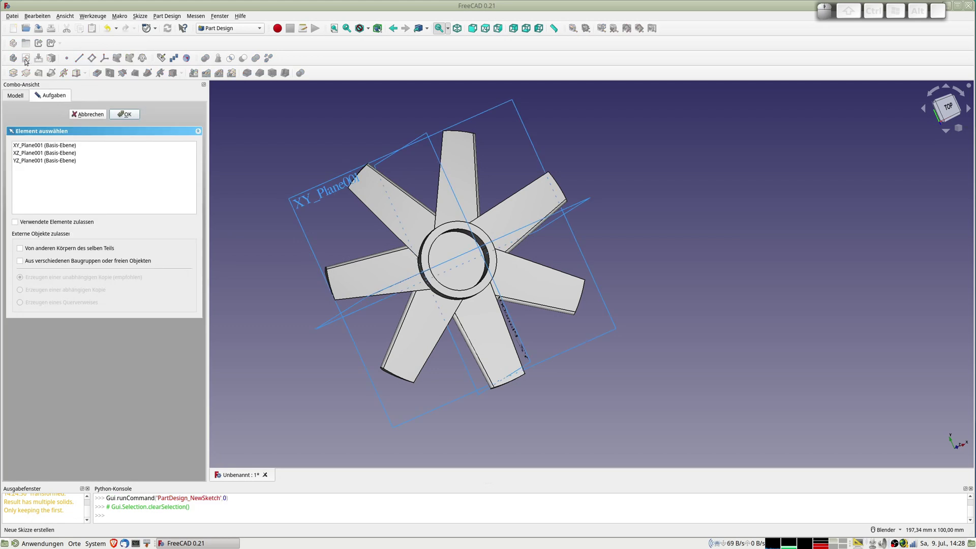
click(30, 146)
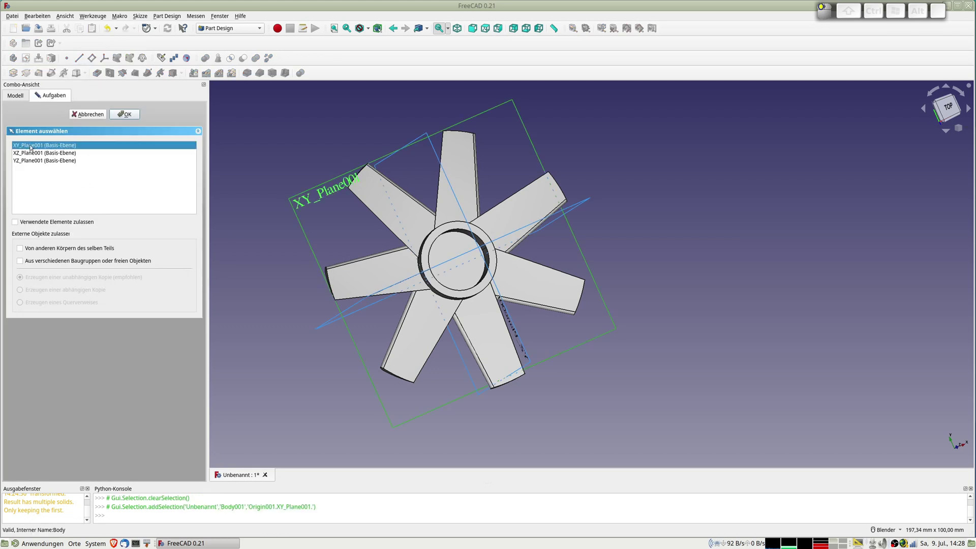
click(130, 115)
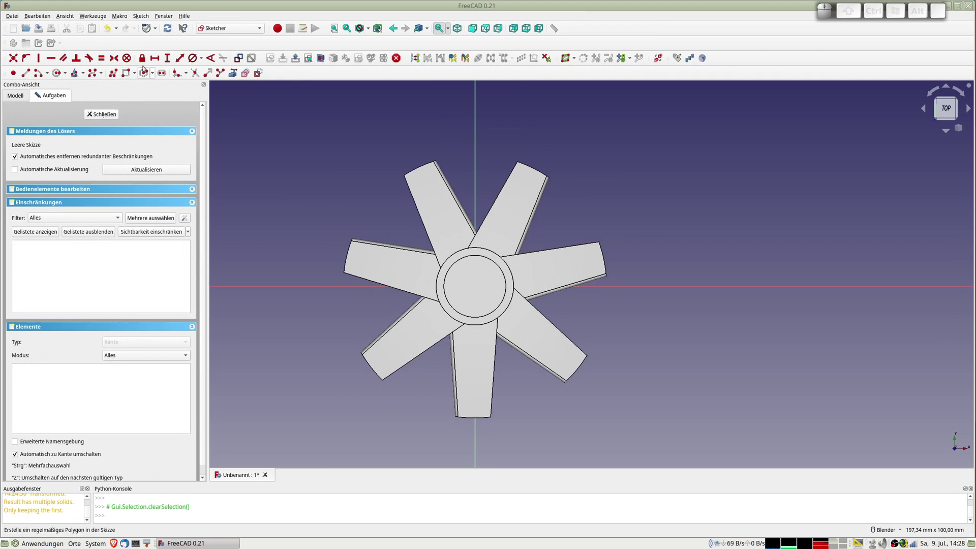
click(56, 74)
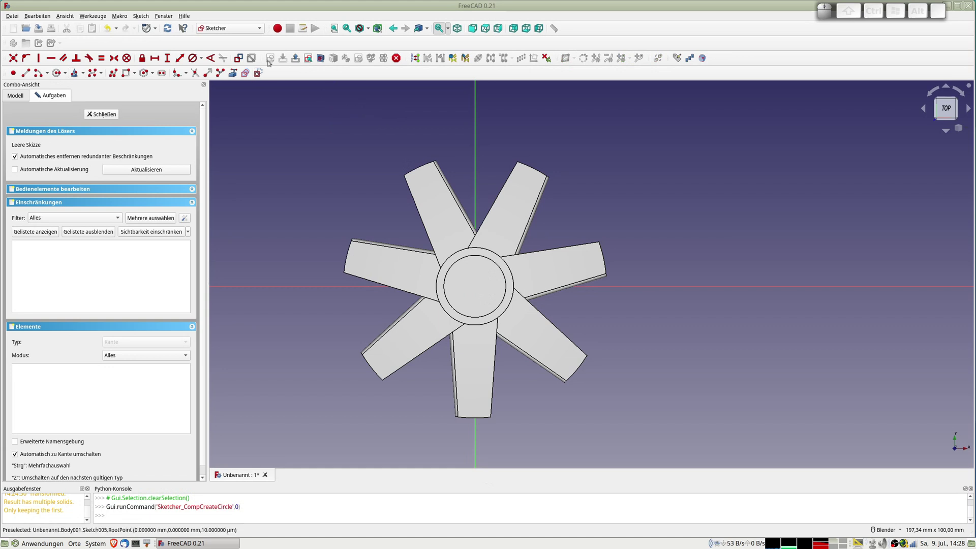
click(320, 57)
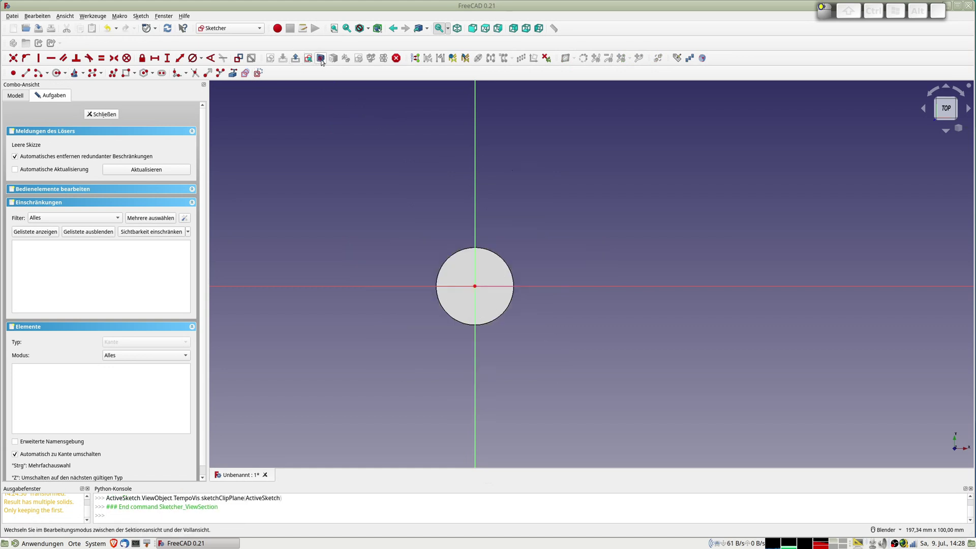
click(475, 287)
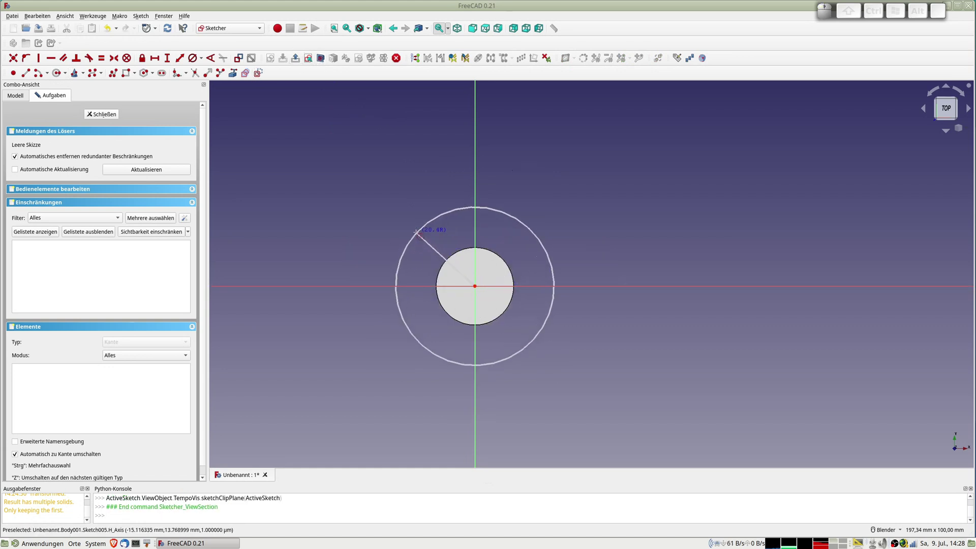
click(402, 219)
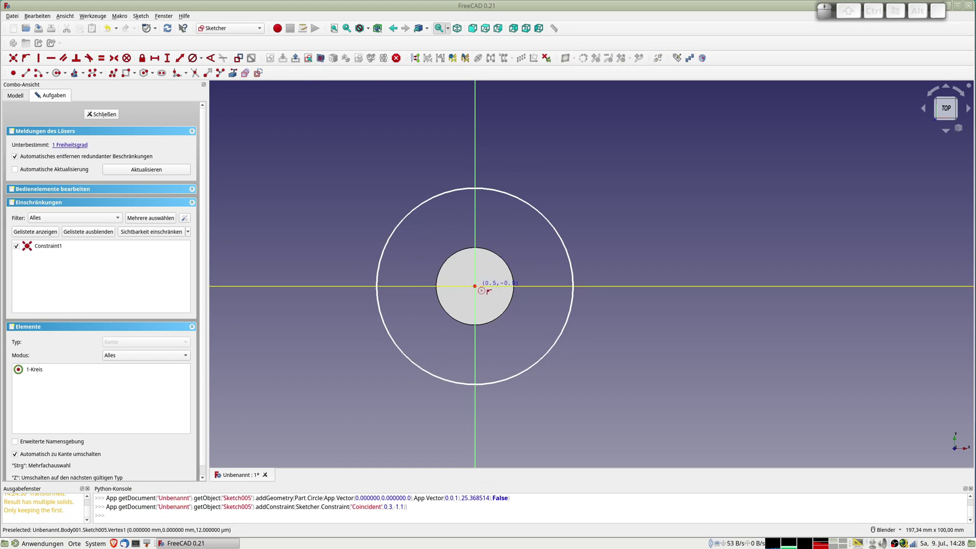
click(475, 286)
click(340, 196)
Constrain the inner circle to 70 mm and the outer to 80 mm diameter, then close
click(401, 221)
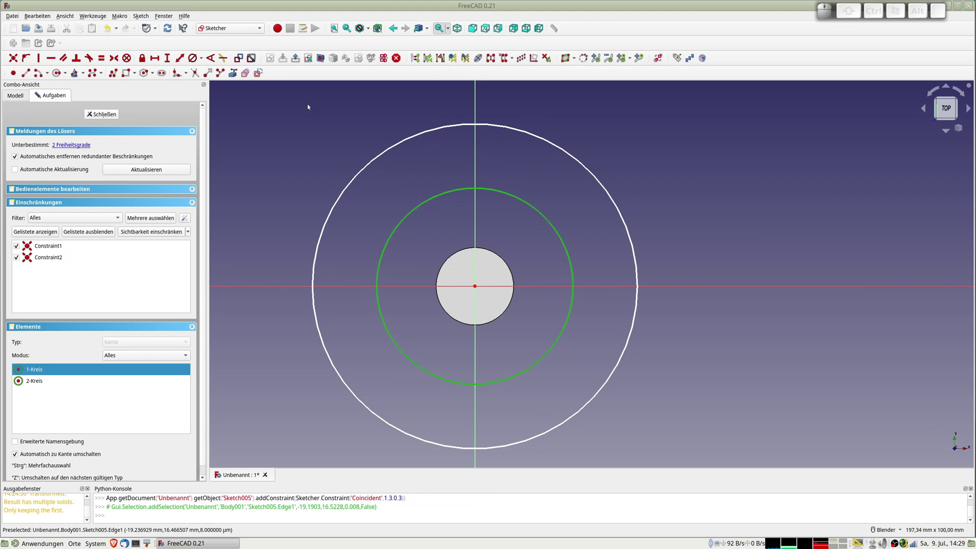
click(193, 57)
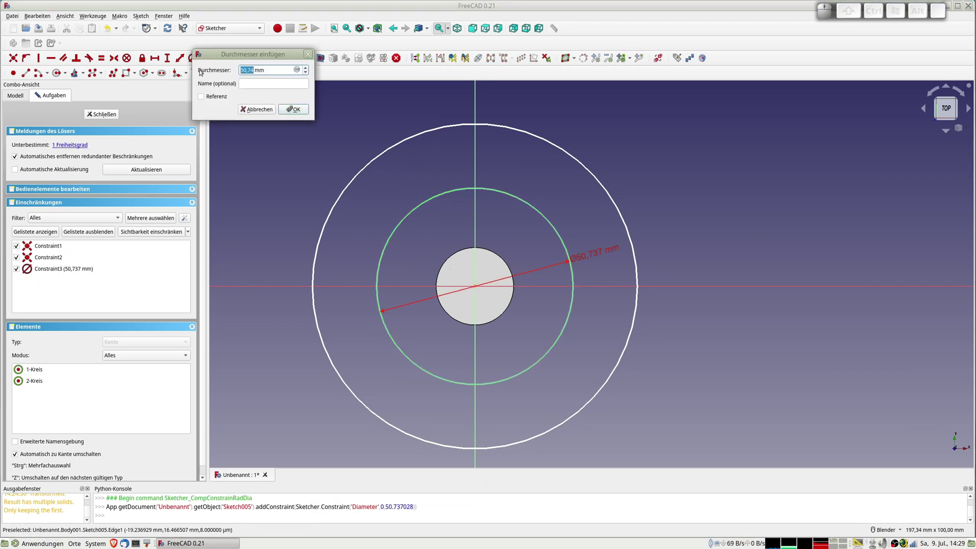
text(70)
key(Return)
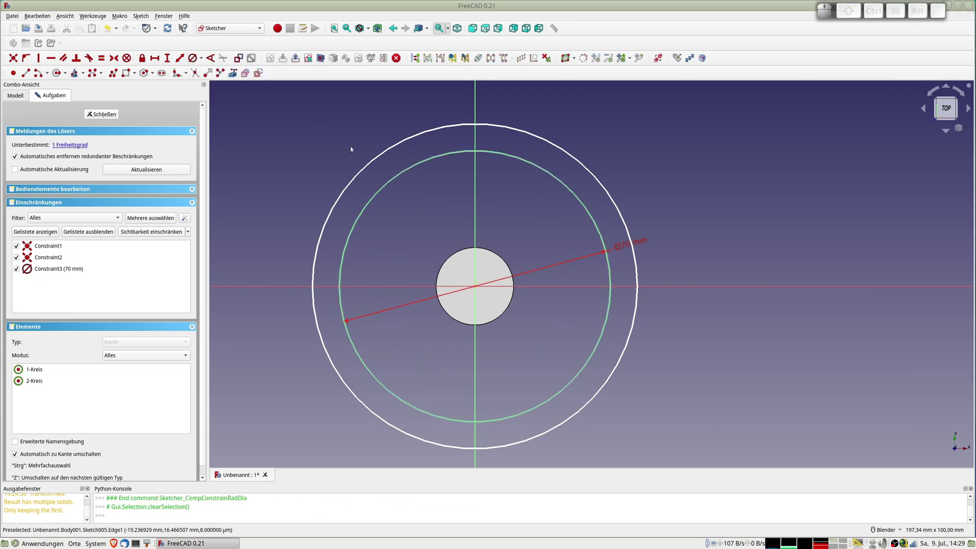
click(371, 160)
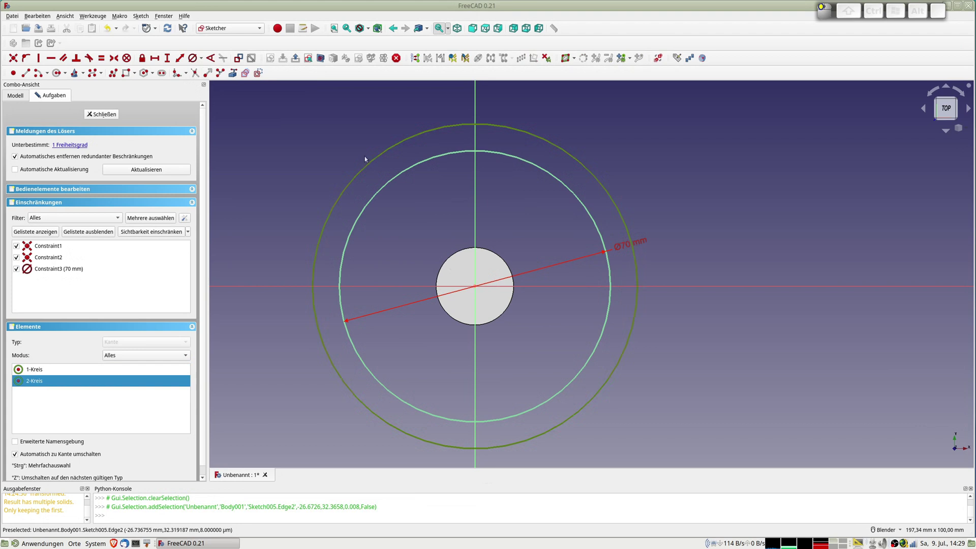
click(193, 60)
text(80)
key(Return)
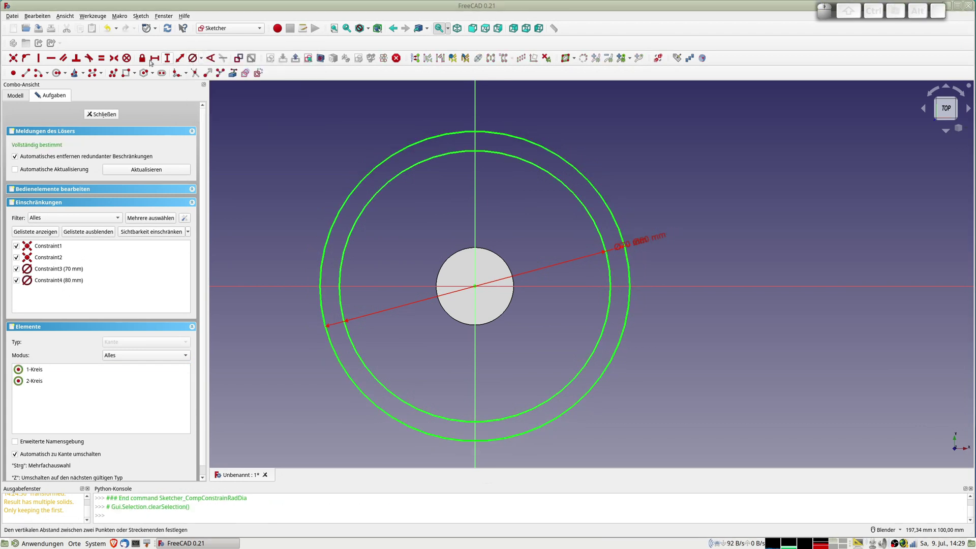
click(105, 115)
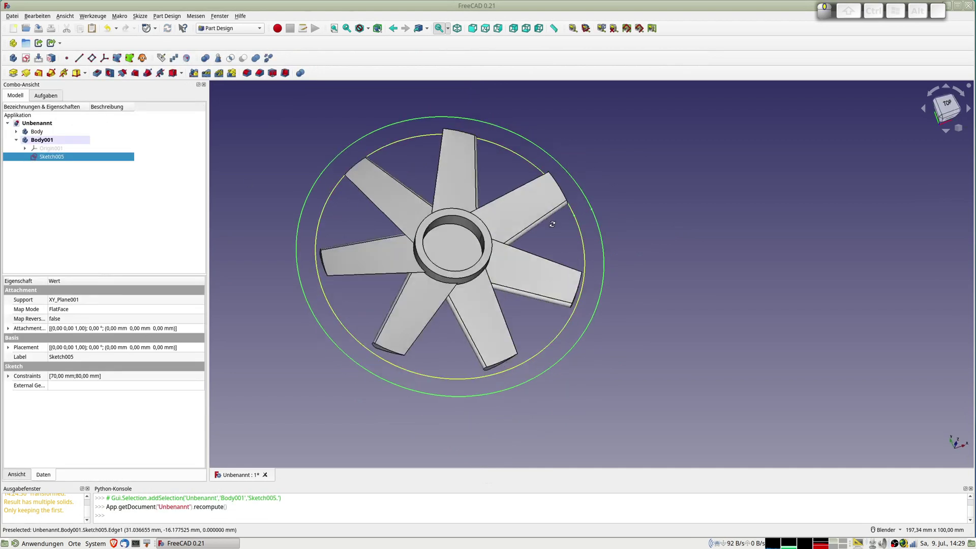
Pad Sketch005 10 mm into a solid ring shroud around the impeller
middle_drag(452, 260, 357, 191)
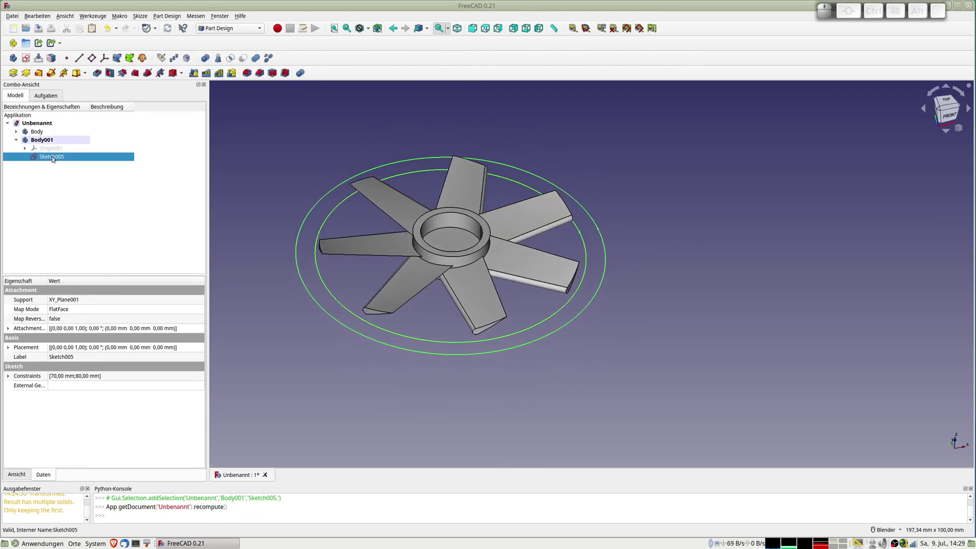
click(13, 72)
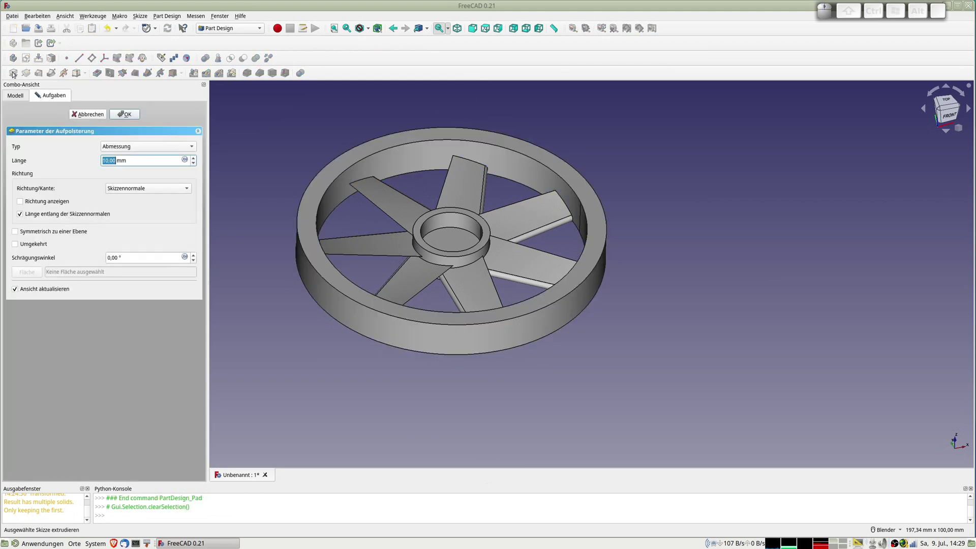
mouse_move(352, 245)
middle_down()
mouse_move(437, 212)
mouse_move(396, 314)
mouse_move(386, 243)
middle_up()
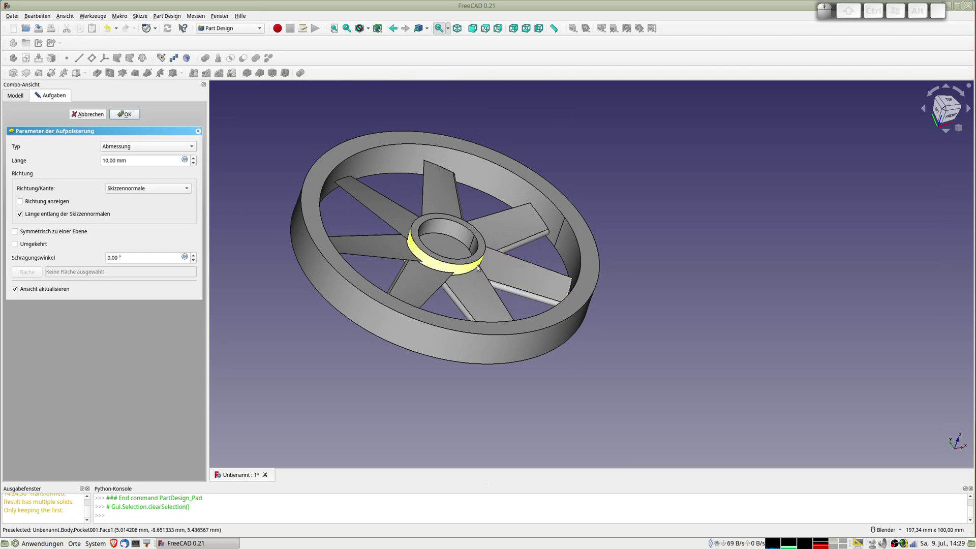
key(2)
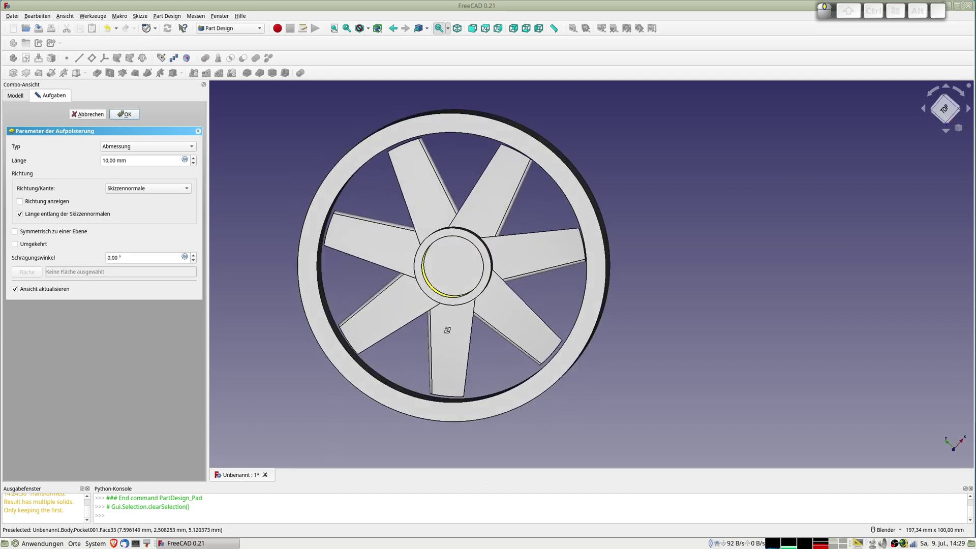
middle_drag(448, 330, 437, 314)
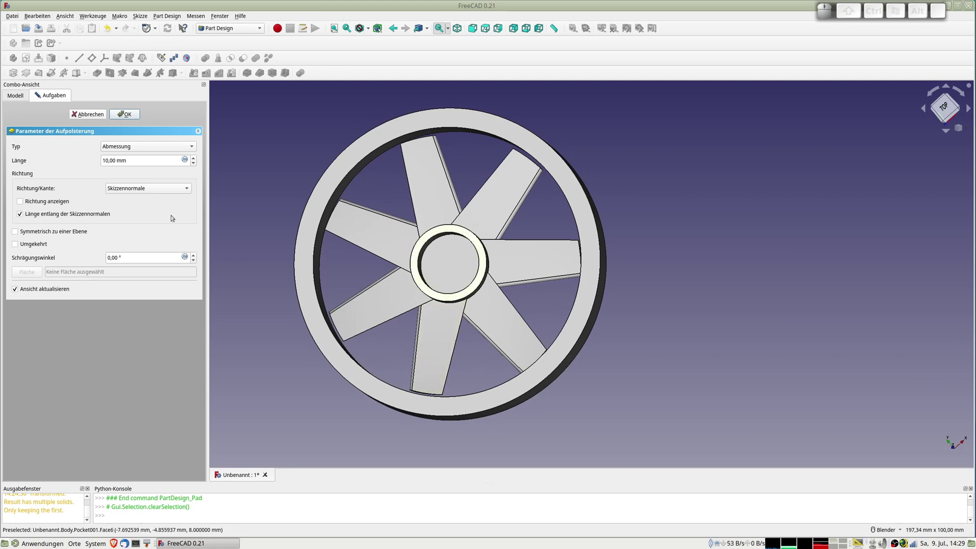
click(126, 115)
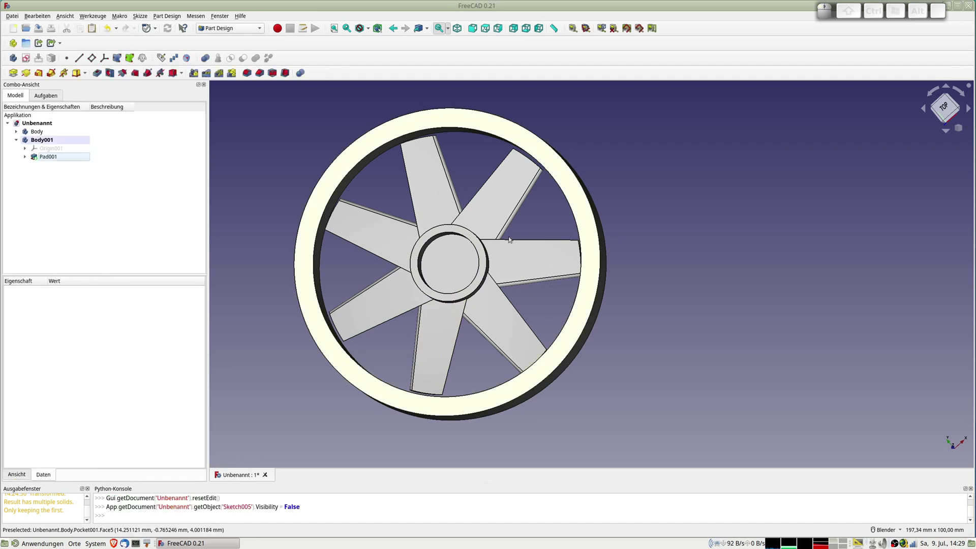
Export the impeller Body as the STL mesh 000impeller.stl
click(37, 132)
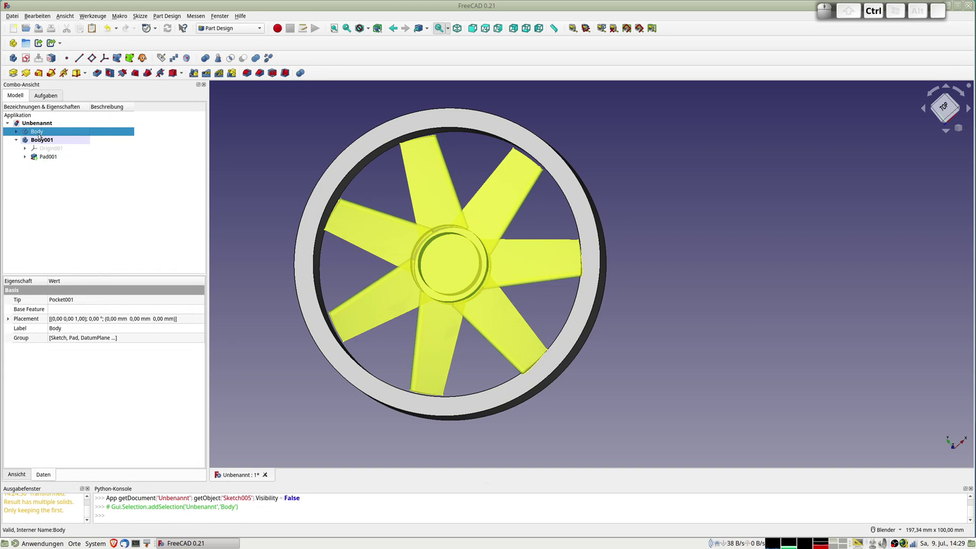
key(ctrl+e)
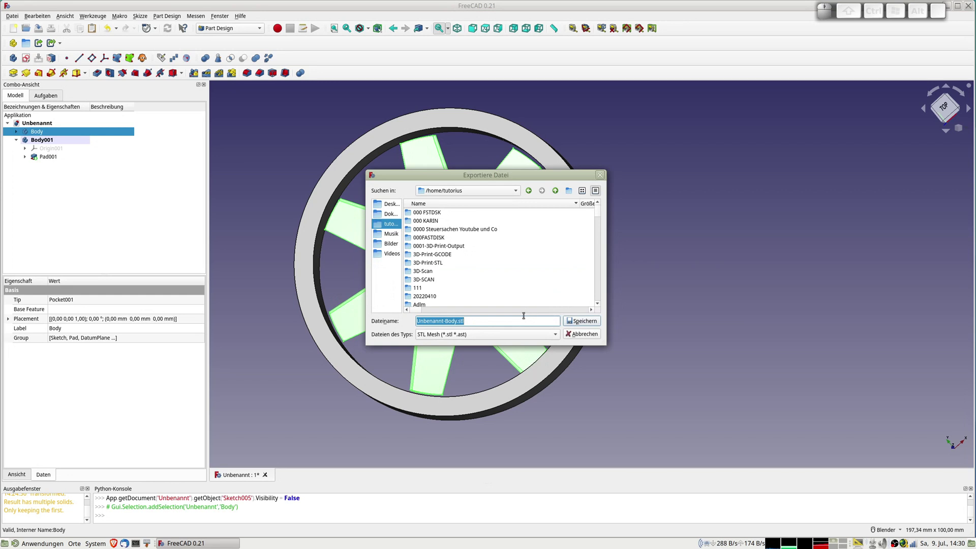
text(00)
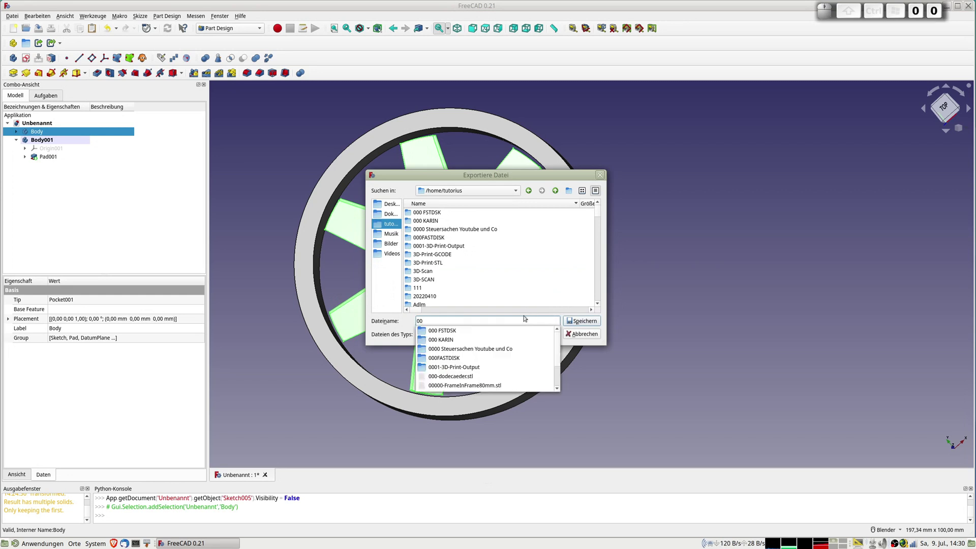
text(0impeller)
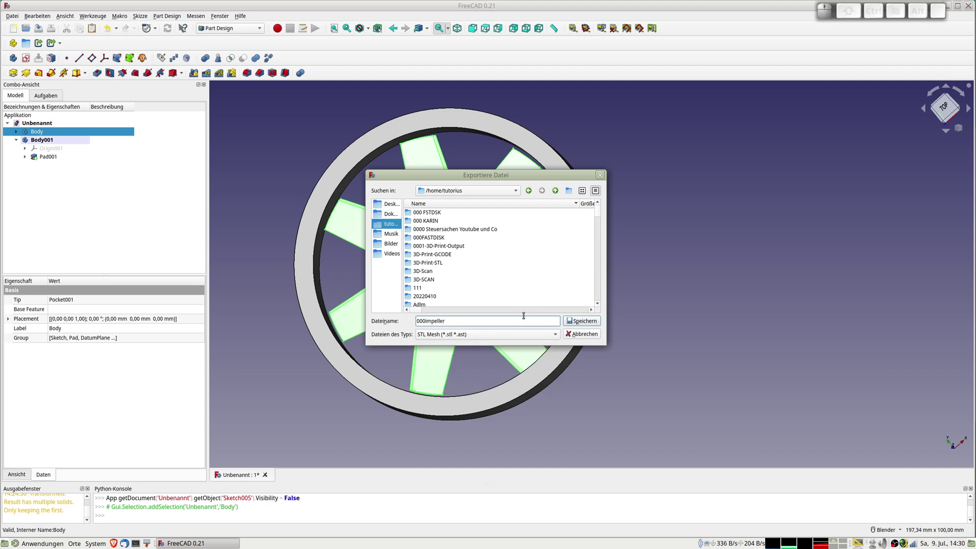
text(.stl)
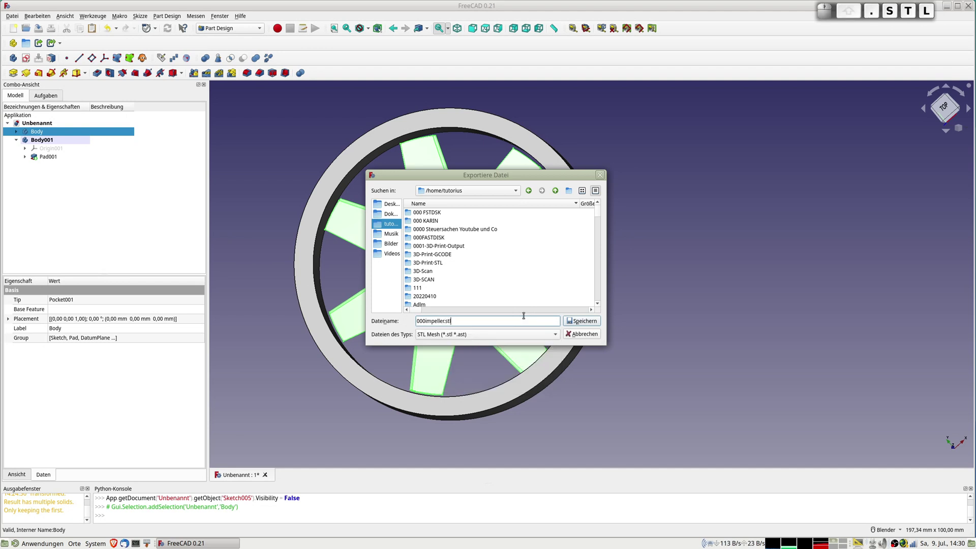
key(Return)
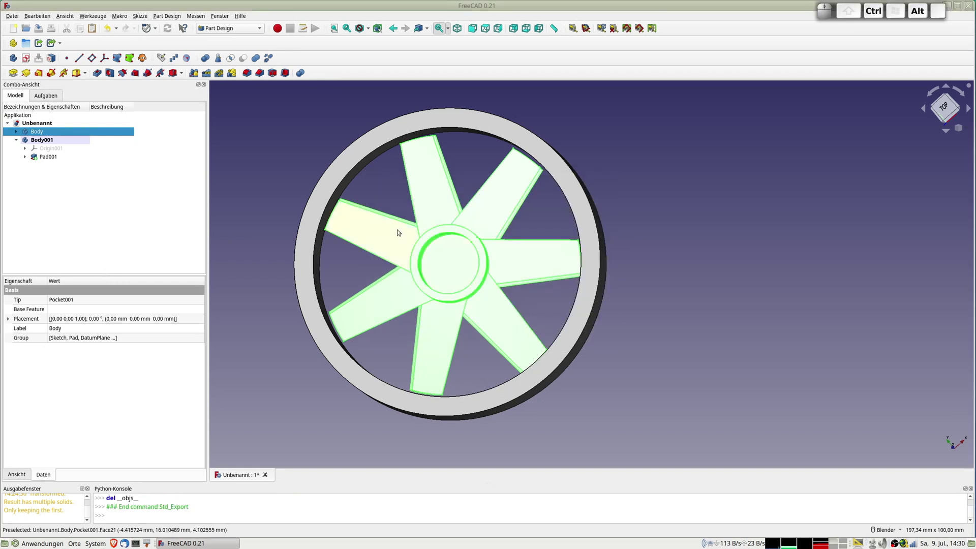
key(ctrl+alt+b)
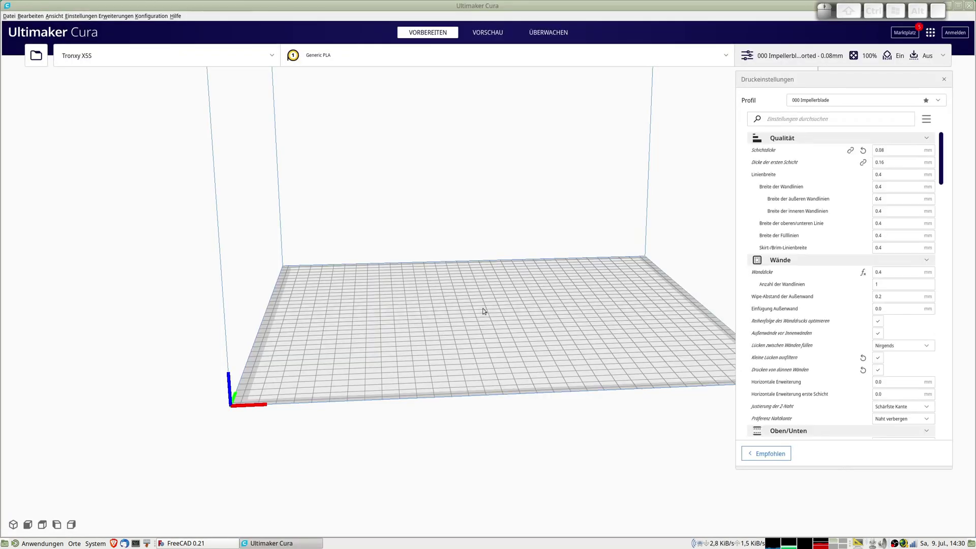
Open 000impeller.stl in Cura onto the Tronxy X5S build plate
key(ctrl+o)
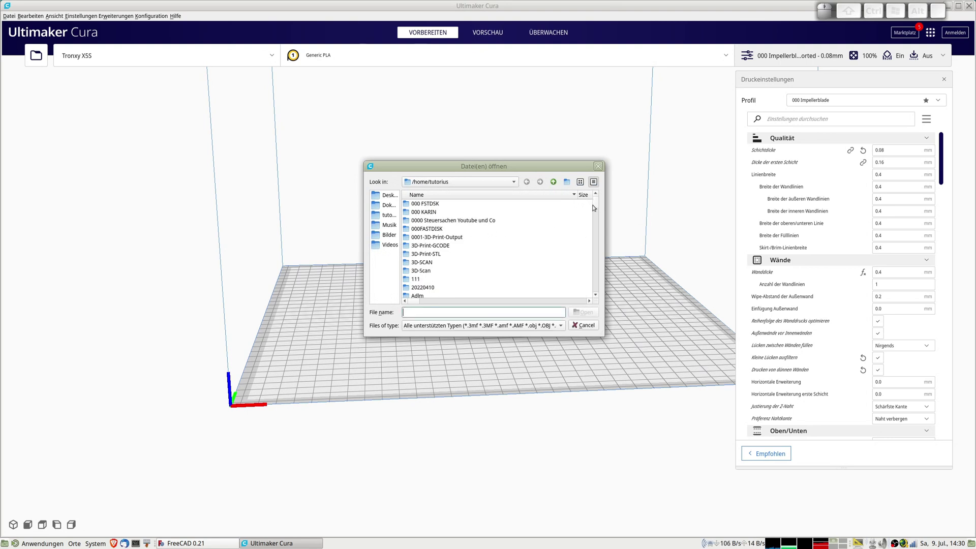
mouse_move(598, 204)
mouse_down()
mouse_move(602, 246)
mouse_move(599, 227)
mouse_up()
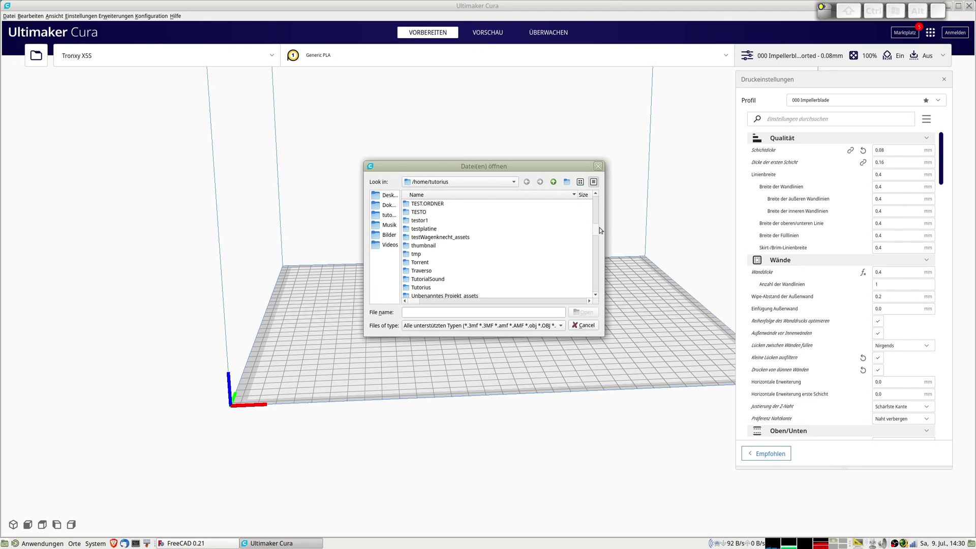
scroll(453, 273, down, 3)
scroll(451, 269, down, 2)
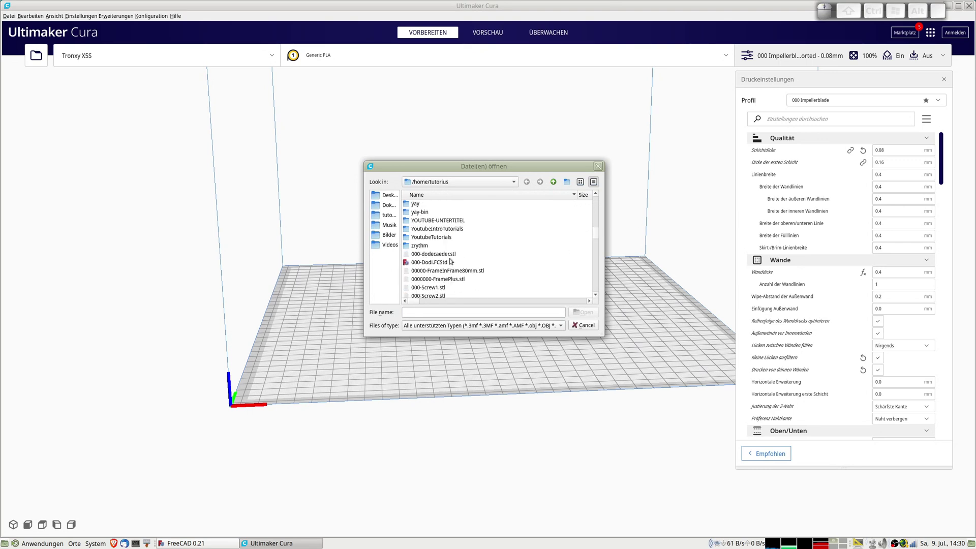
scroll(458, 258, down, 2)
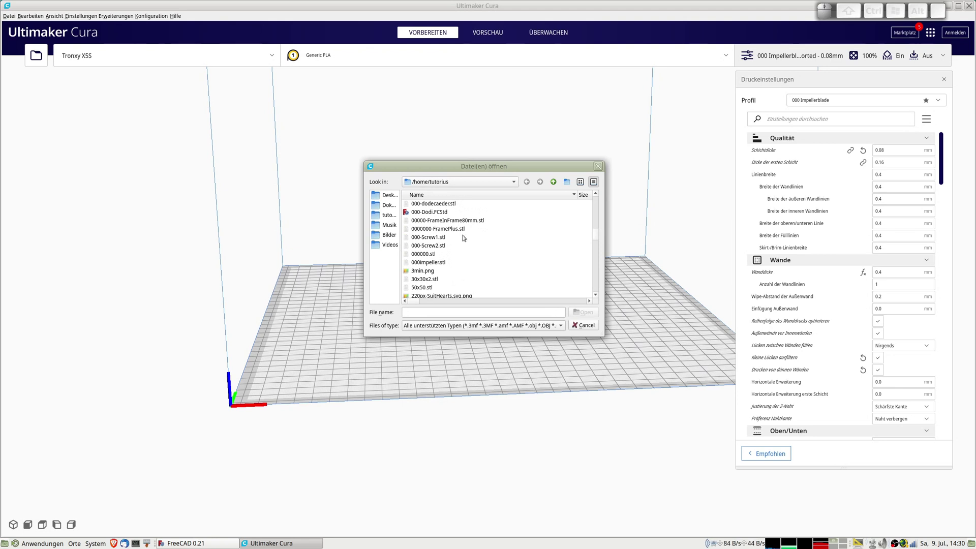
click(433, 262)
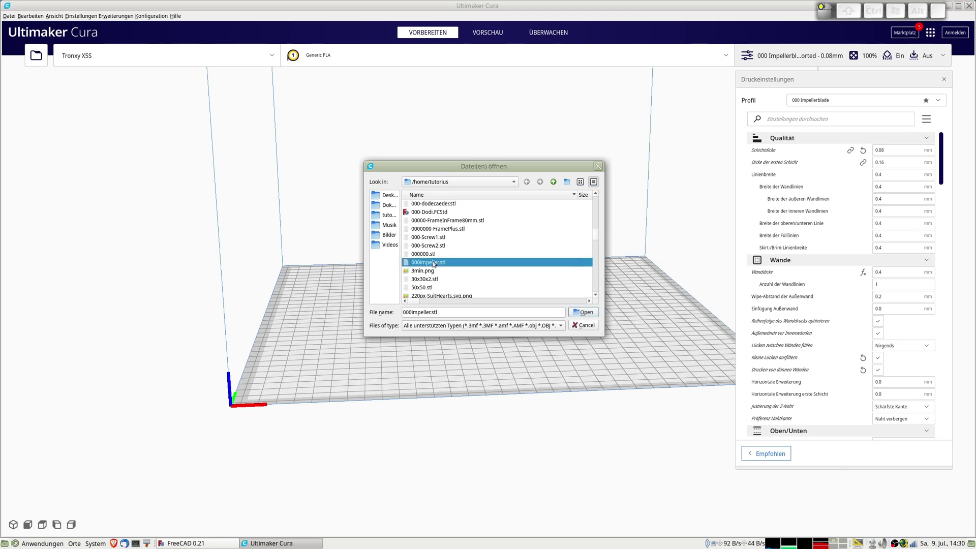
click(583, 312)
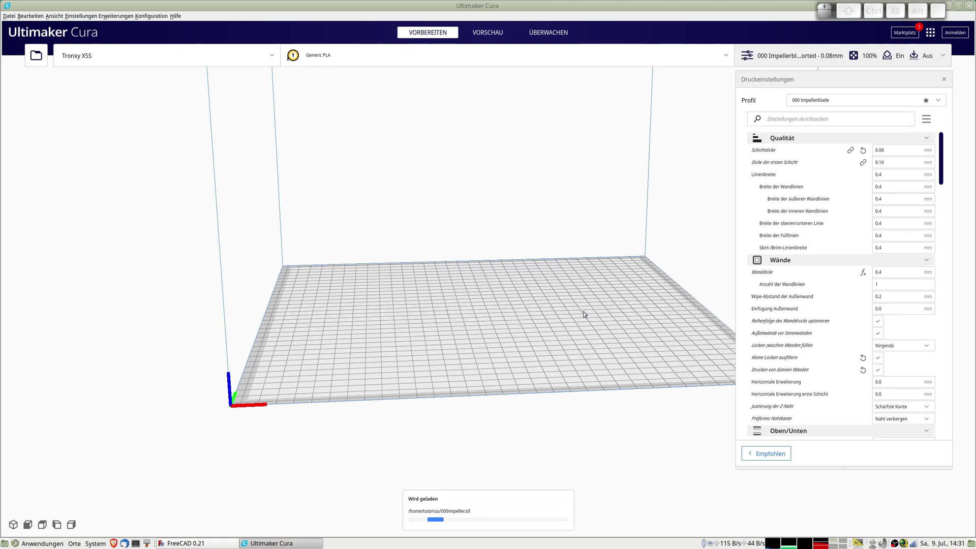
Review the print settings and slice the impeller, estimating 1 hour 5 minutes and about 6 g filament
scroll(468, 334, up, 3)
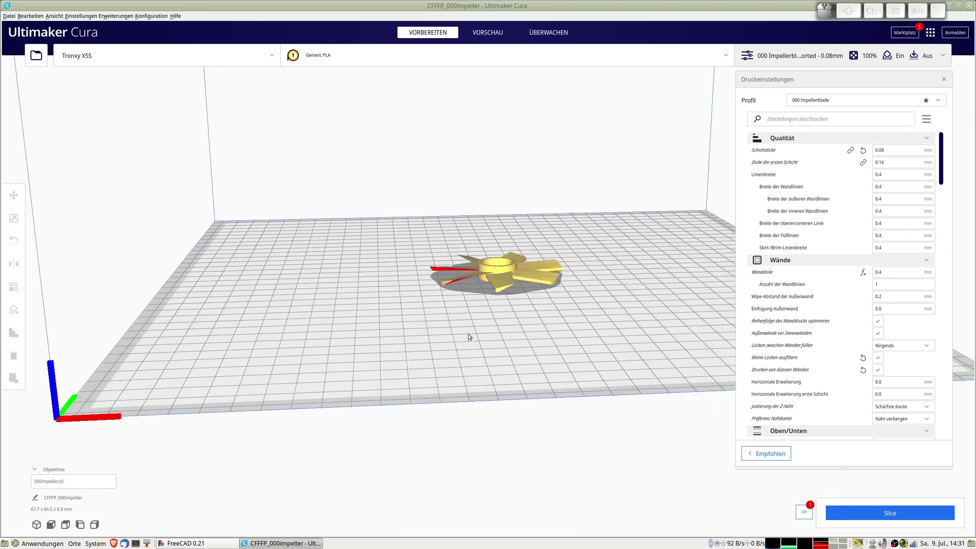
right_drag(486, 287, 506, 302)
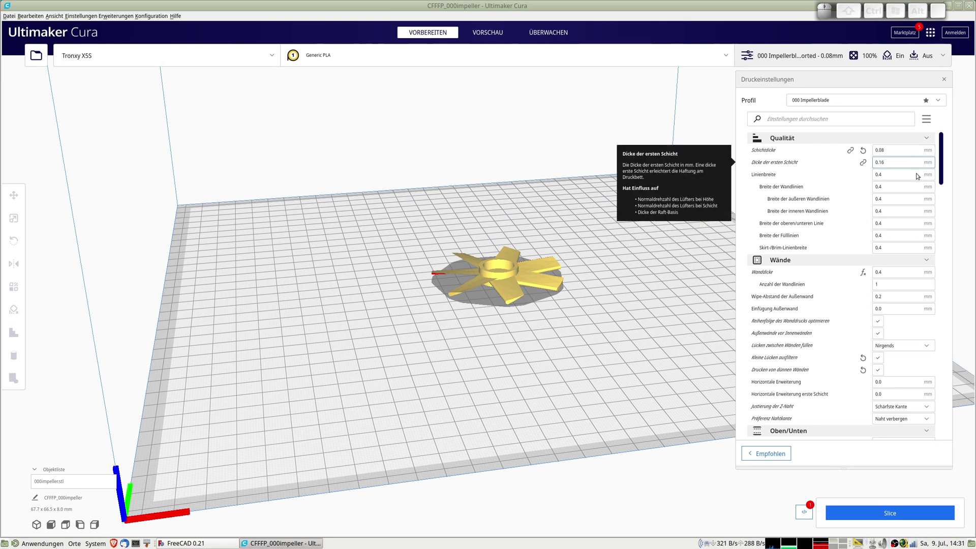
mouse_move(808, 163)
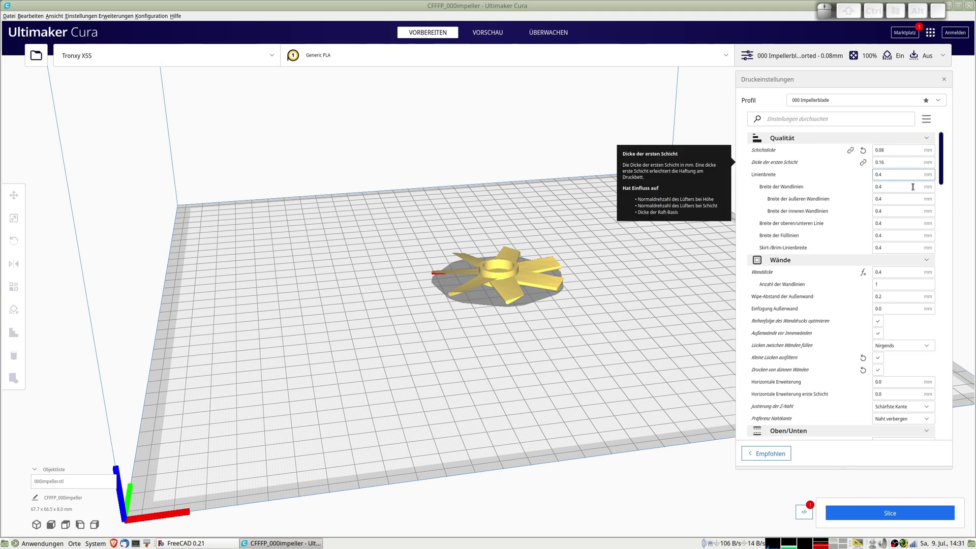
drag(941, 166, 950, 199)
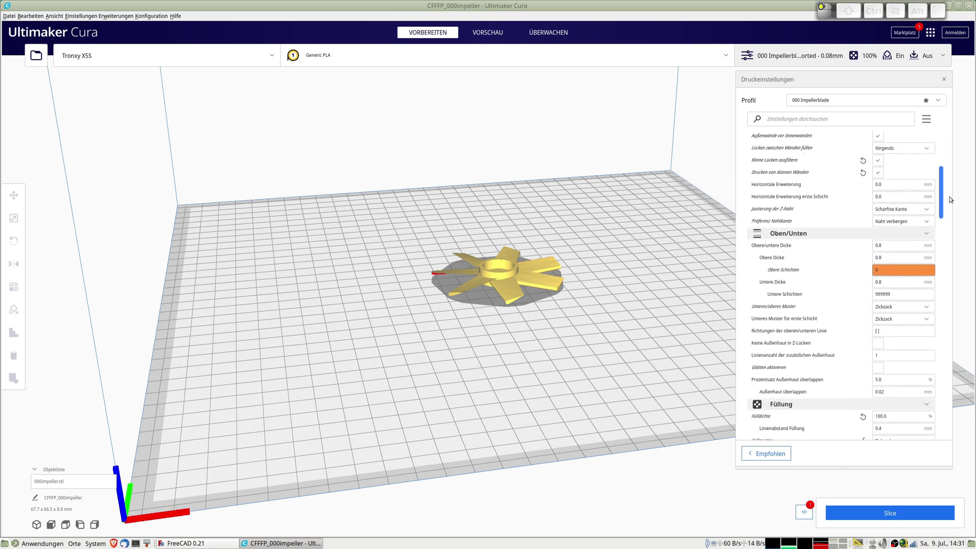
scroll(950, 200, down, 3)
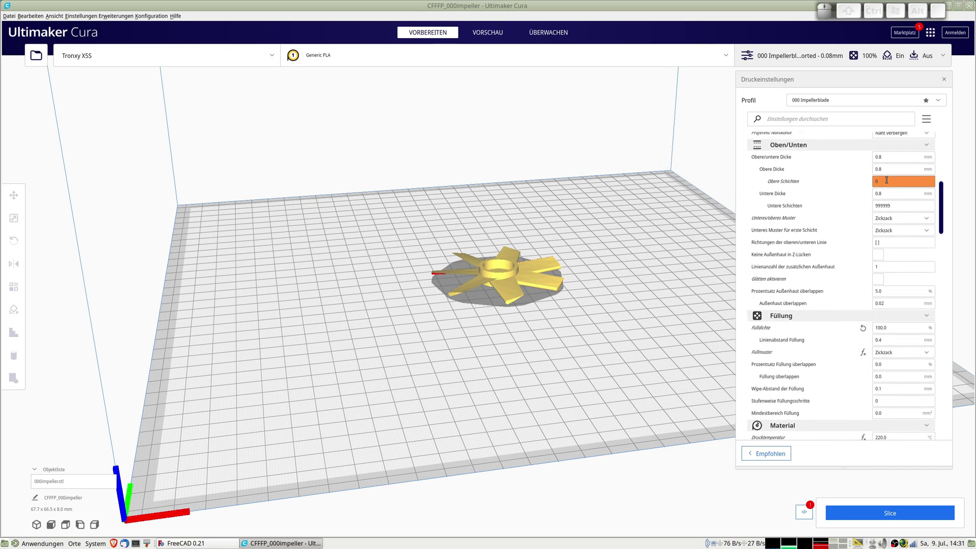
drag(947, 201, 947, 208)
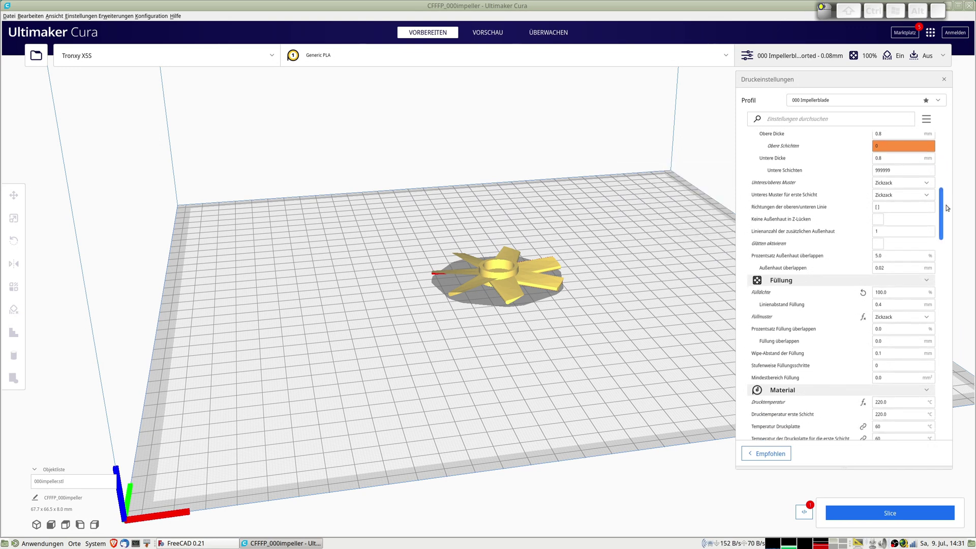
mouse_move(947, 208)
mouse_down()
mouse_move(950, 201)
mouse_move(957, 225)
mouse_up()
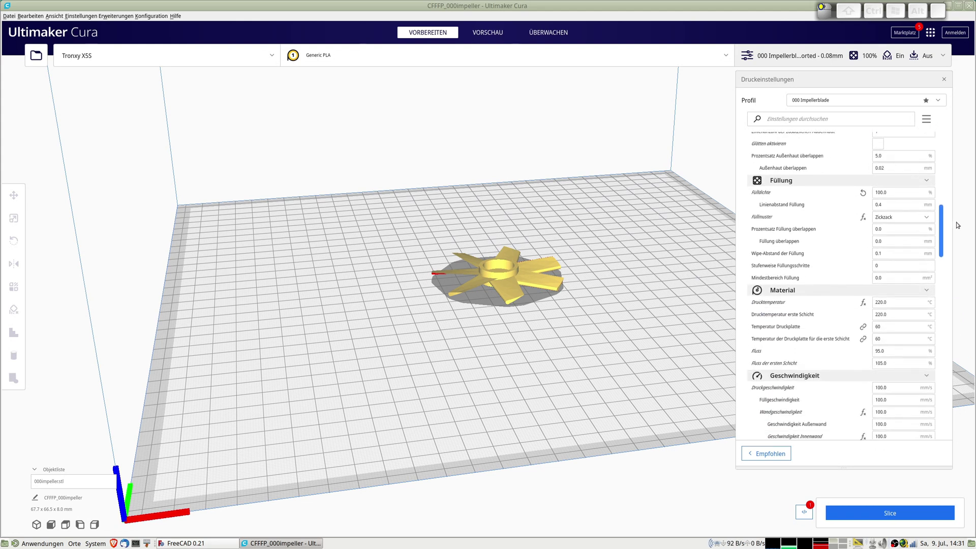
drag(958, 225, 960, 245)
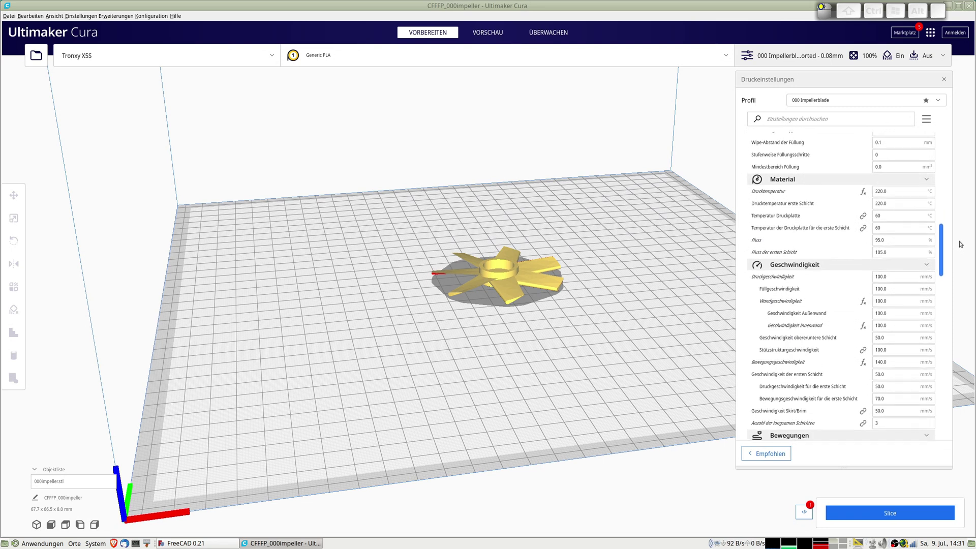
mouse_move(961, 245)
mouse_down()
mouse_move(974, 353)
mouse_move(973, 330)
mouse_up()
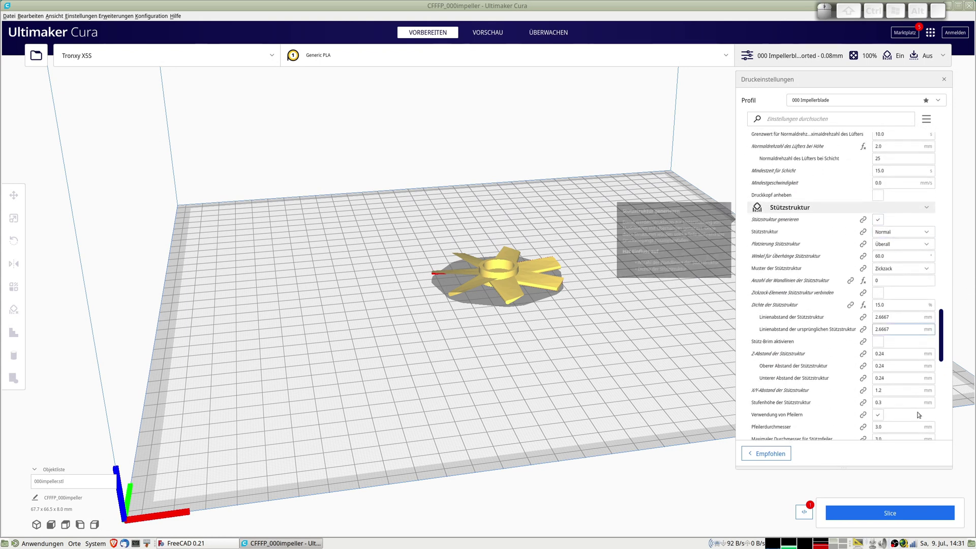
click(889, 514)
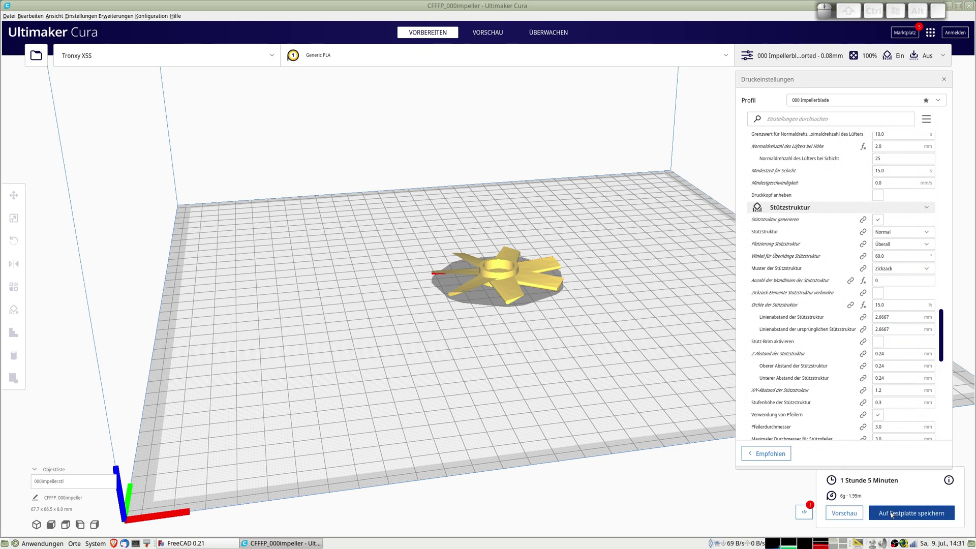
Inspect the impeller's layers in Vorschau, showing zigzag support under the blades and the skirt ring
click(840, 513)
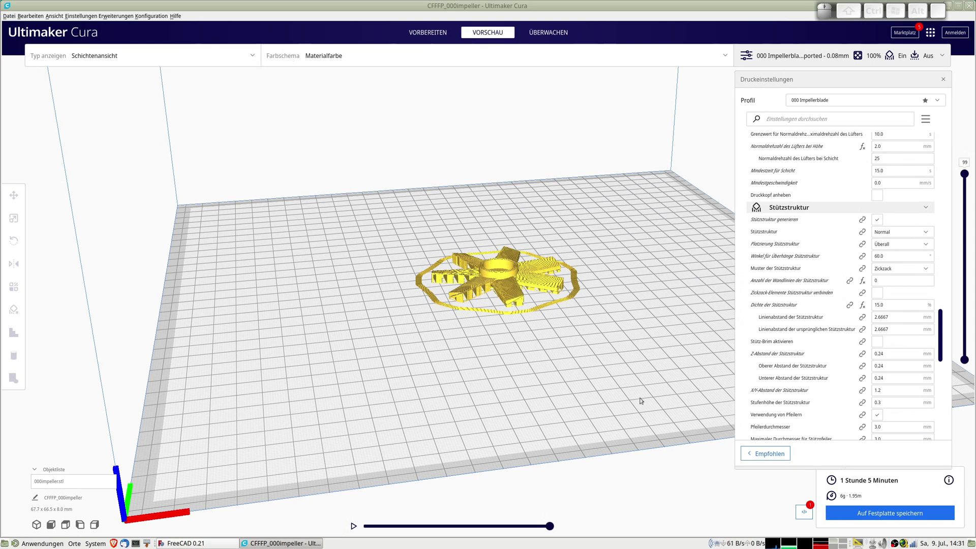
scroll(516, 305, up, 3)
scroll(568, 259, up, 2)
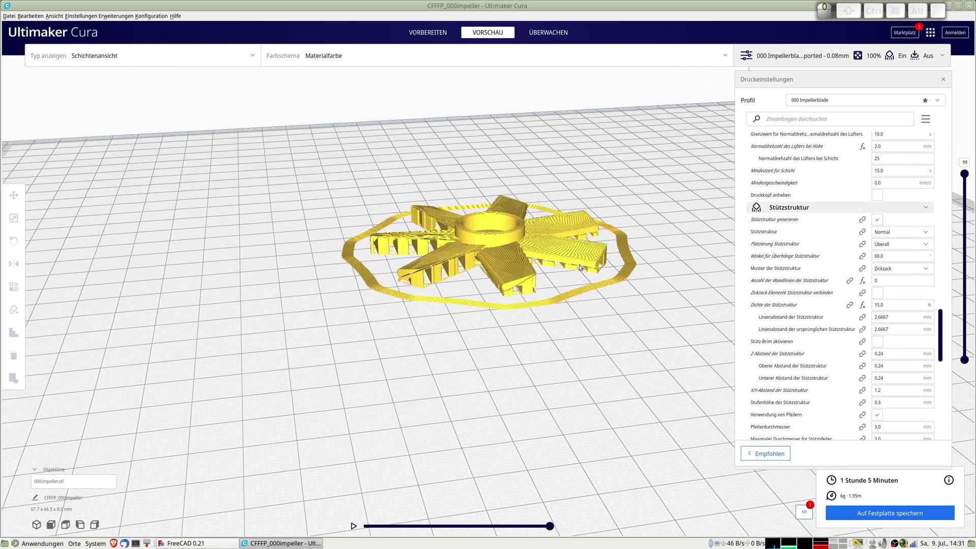
mouse_move(553, 264)
right_down()
mouse_move(557, 185)
mouse_move(533, 198)
mouse_move(574, 272)
mouse_move(549, 270)
mouse_move(529, 314)
mouse_move(528, 229)
mouse_move(507, 264)
mouse_move(527, 286)
mouse_move(544, 280)
mouse_move(577, 311)
right_up()
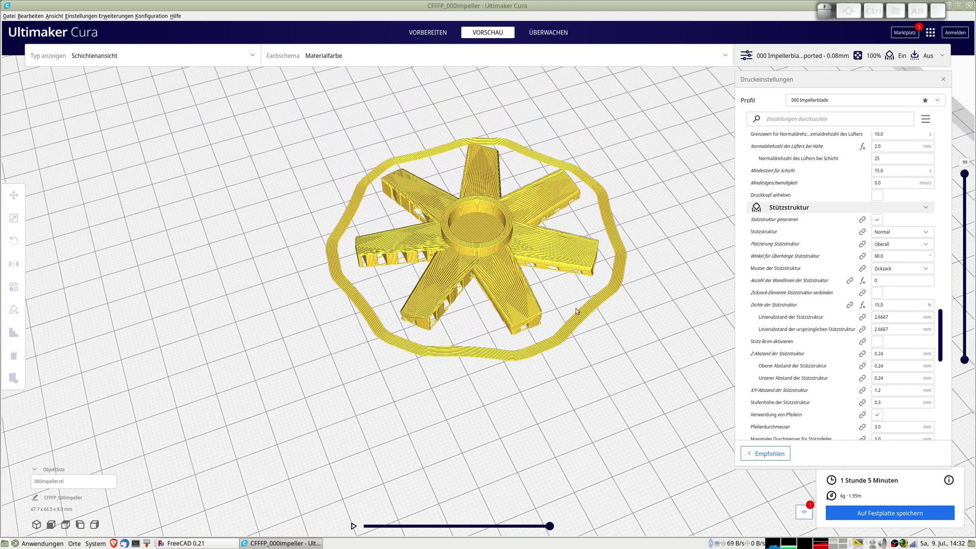